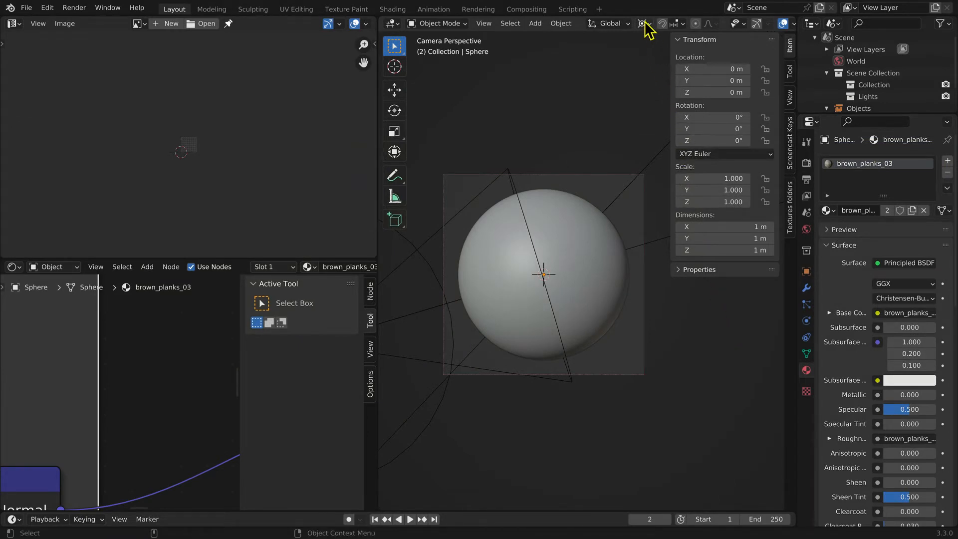
- Display the sphere in Material Preview shading in the 3D viewport to inspect its brown_planks_03 material
{"action": "scroll", "coordinate": [644, 27], "scroll_direction": "down", "scroll_amount": 2}
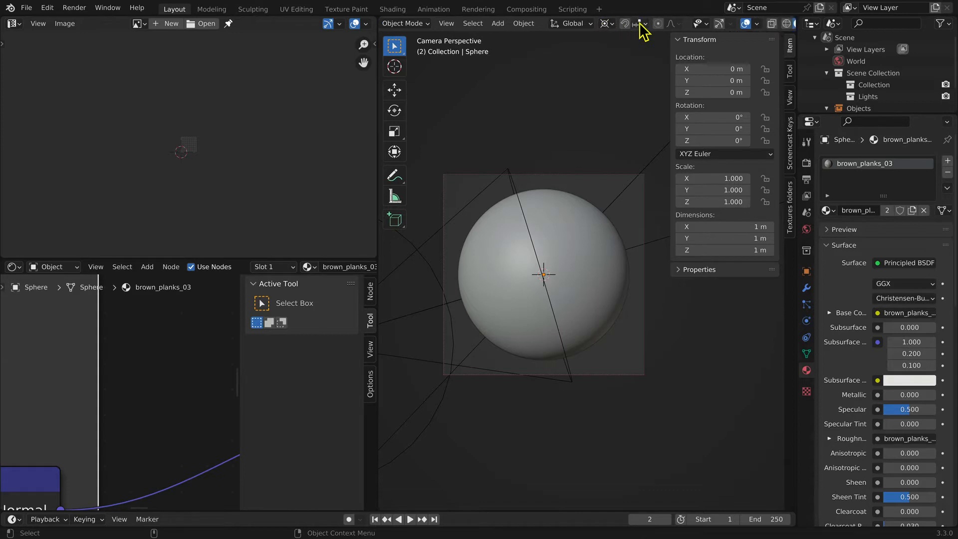
{"action": "scroll", "coordinate": [645, 27], "scroll_direction": "down", "scroll_amount": 4}
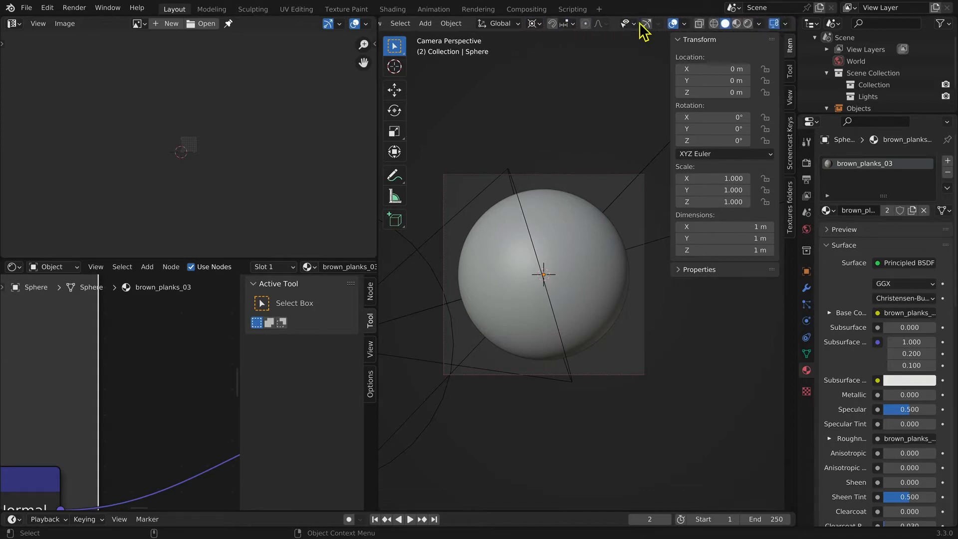
{"action": "left_click", "coordinate": [736, 24]}
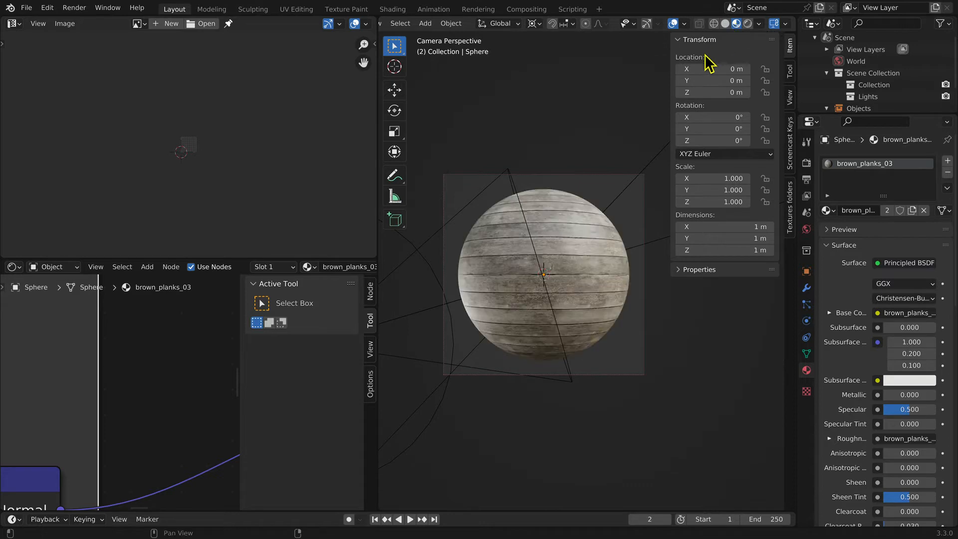
{"action": "middle_click_drag", "start_coordinate": [621, 226], "coordinate": [504, 223]}
{"action": "scroll", "coordinate": [541, 260], "scroll_direction": "up", "scroll_amount": 6}
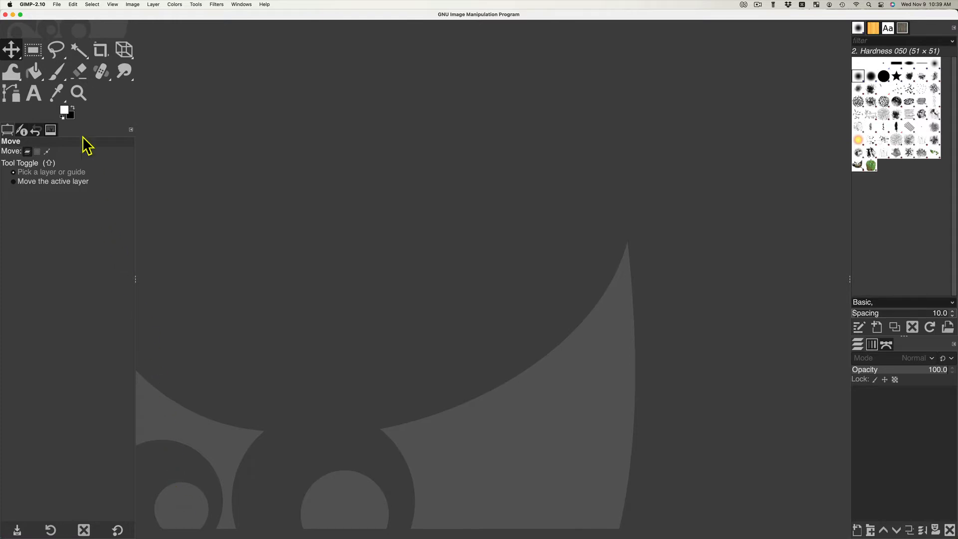
- Switch to GIMP and open brown_planks_03_diff_4k.jpg from the Desktop folder
{"action": "left_click", "coordinate": [57, 6]}
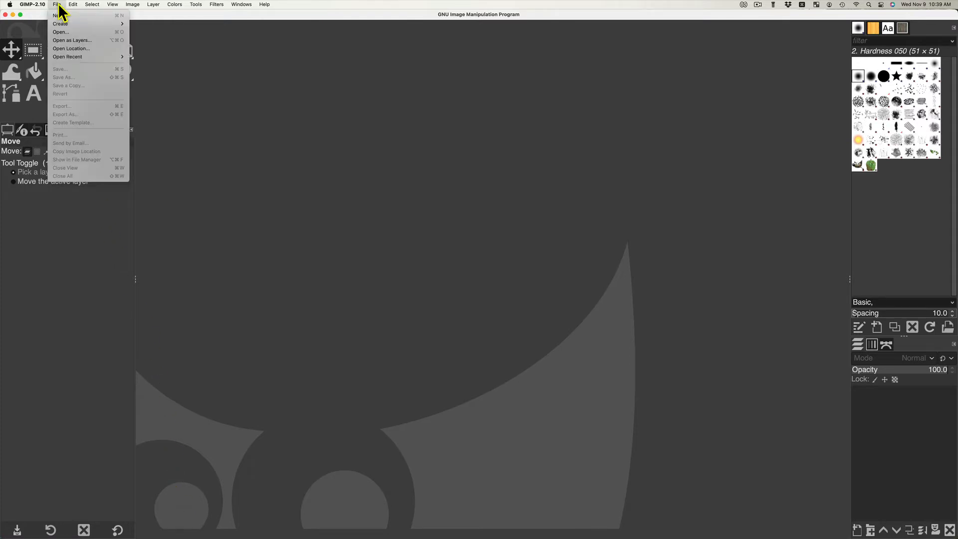
{"action": "left_click", "coordinate": [60, 32]}
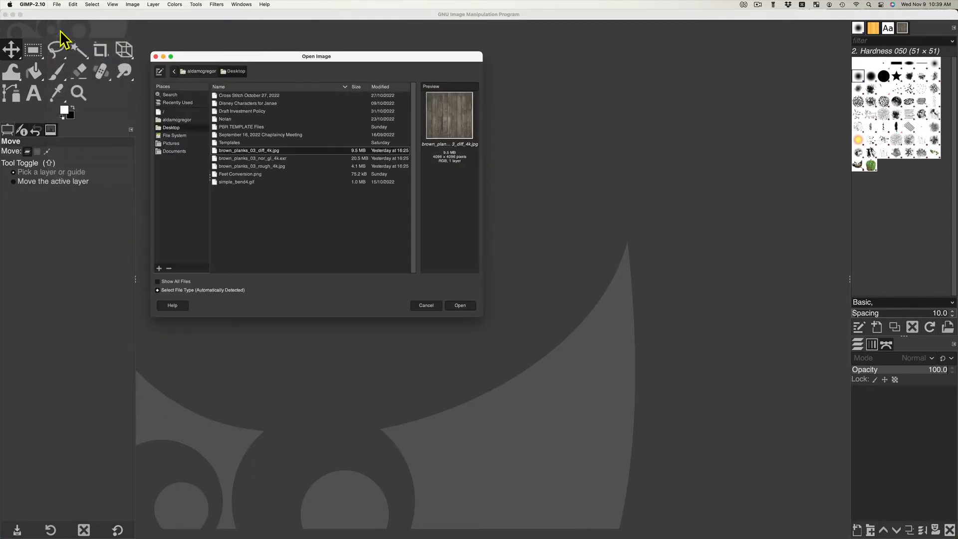
{"action": "left_click", "coordinate": [175, 129]}
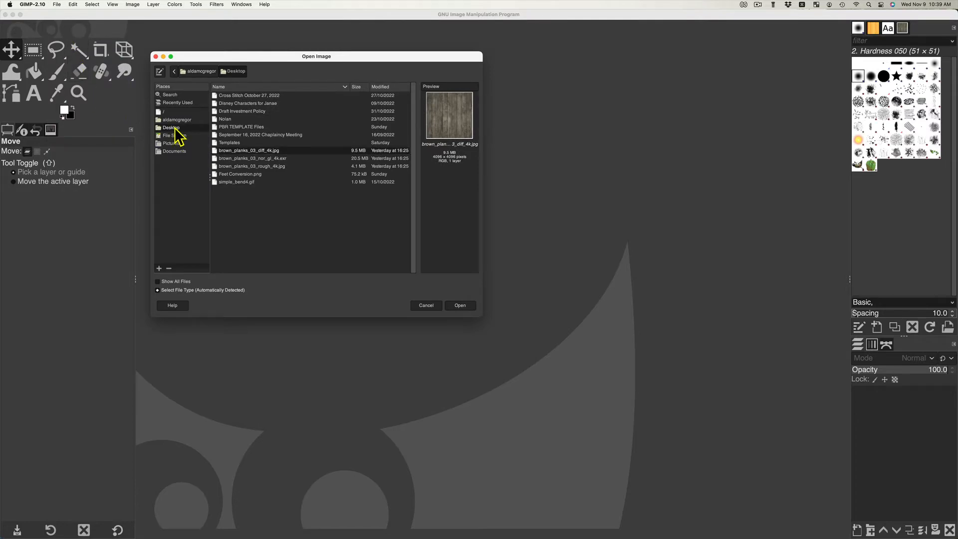
{"action": "double_click", "coordinate": [246, 151]}
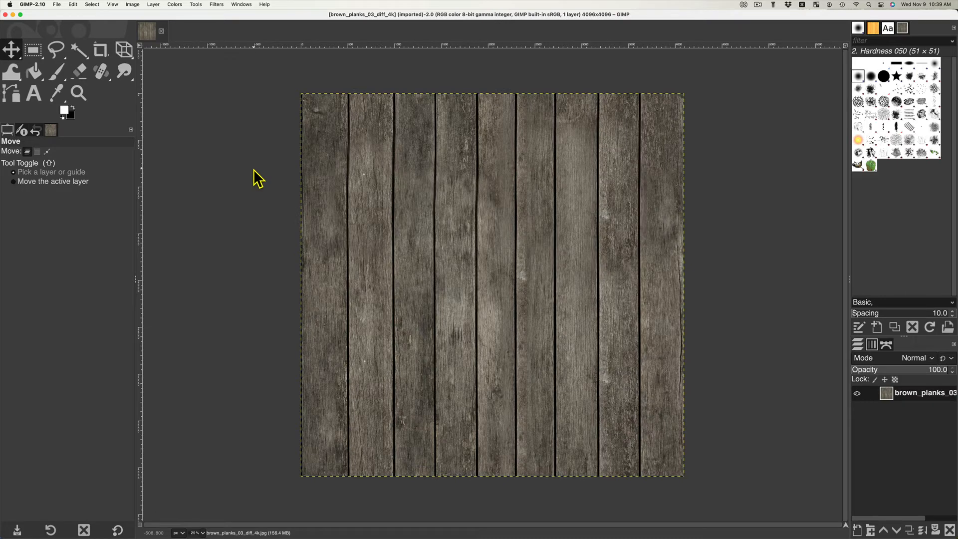
- Scale the diffuse planks image to 1024 × 1024 px
{"action": "left_click", "coordinate": [133, 5]}
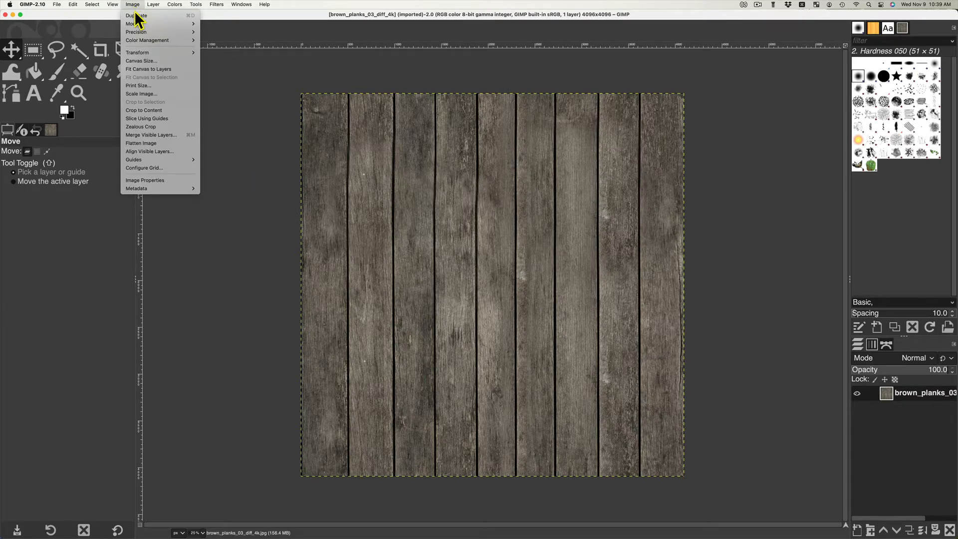
{"action": "left_click", "coordinate": [144, 94]}
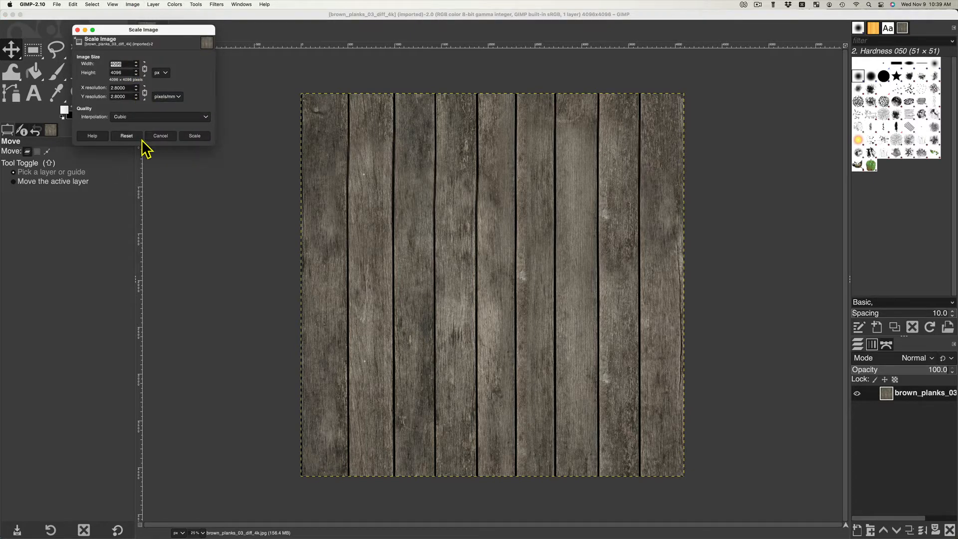
{"action": "type", "text": "1024"}
{"action": "key", "text": "Tab"}
{"action": "left_click", "coordinate": [187, 136]}
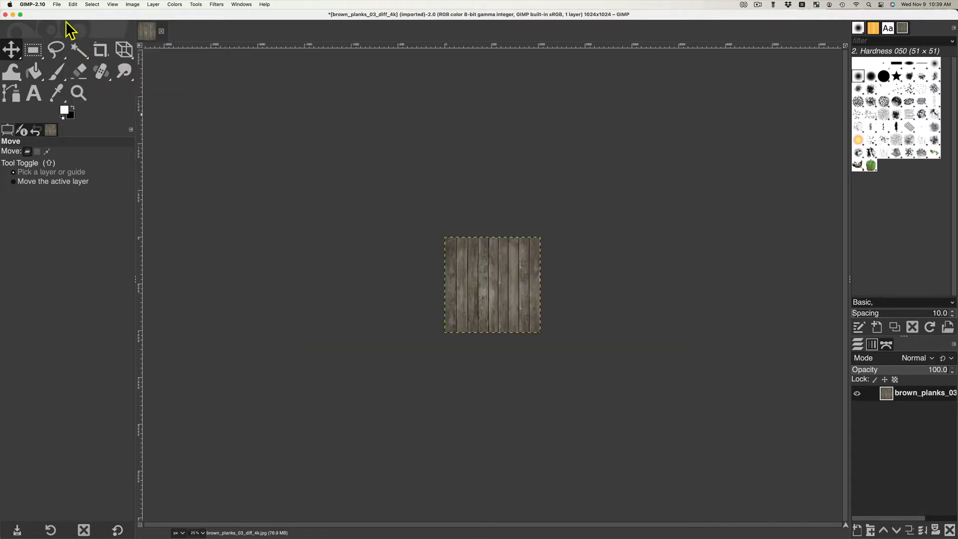
- Export the scaled diffuse texture to the Desktop as the PNG image brown_planks_03_diff_4k.png with the default PNG options
{"action": "left_click", "coordinate": [58, 5]}
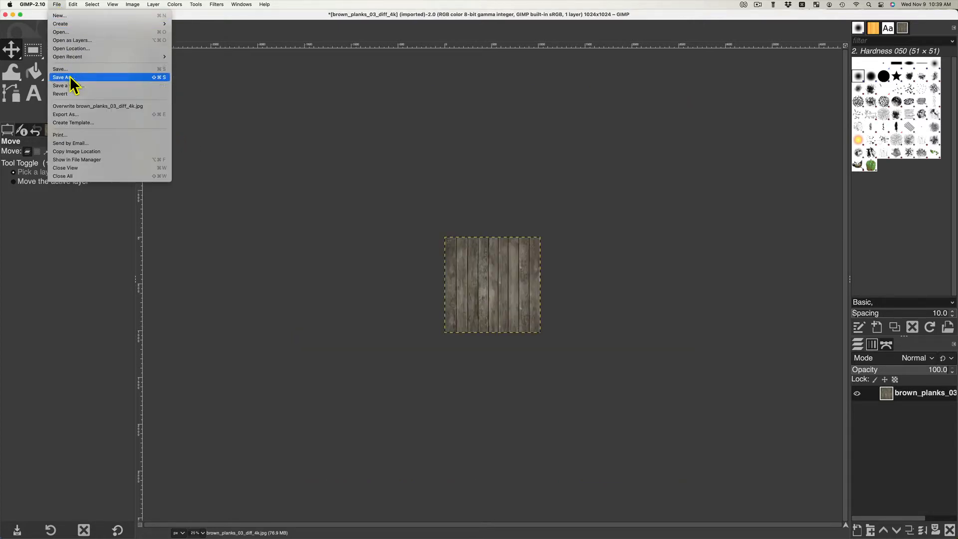
{"action": "left_click", "coordinate": [71, 114]}
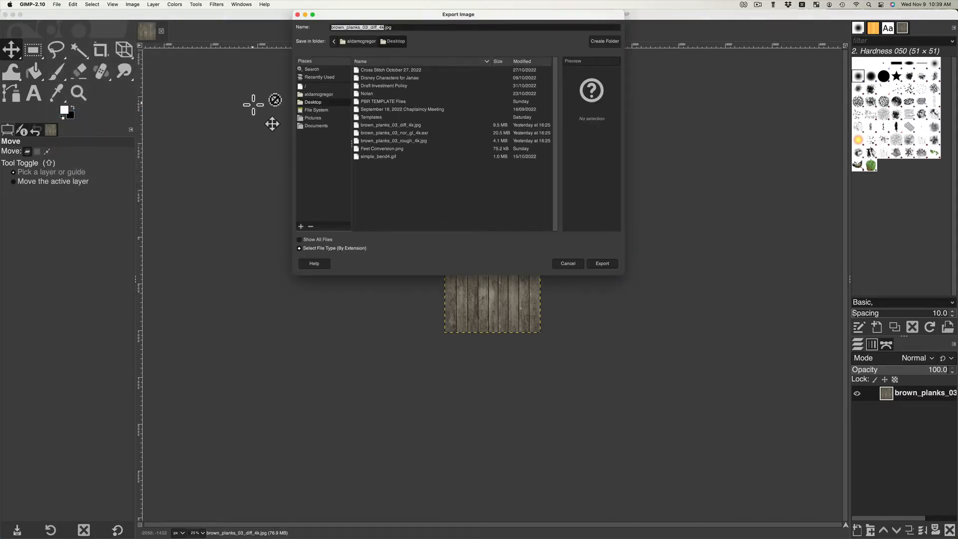
{"action": "left_click", "coordinate": [355, 249]}
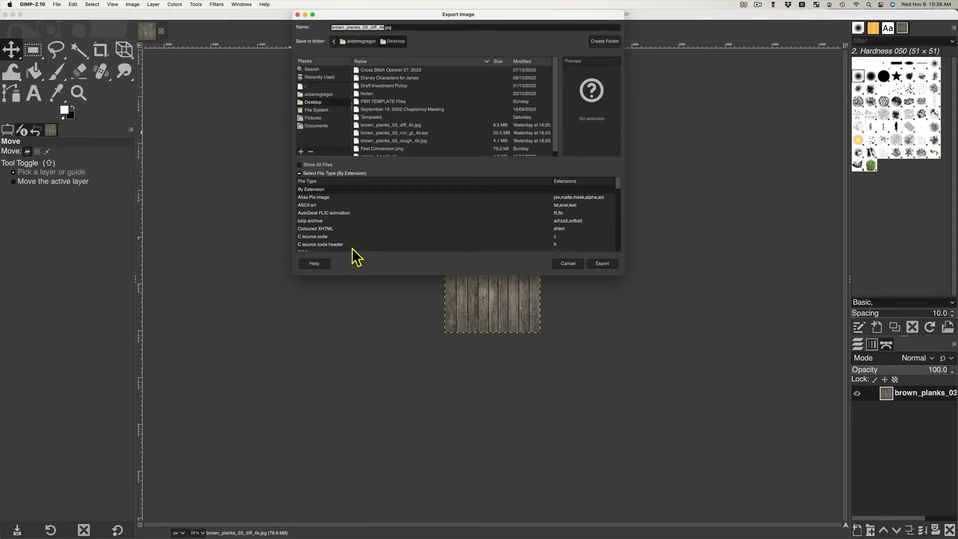
{"action": "left_click_drag", "start_coordinate": [619, 188], "coordinate": [620, 224]}
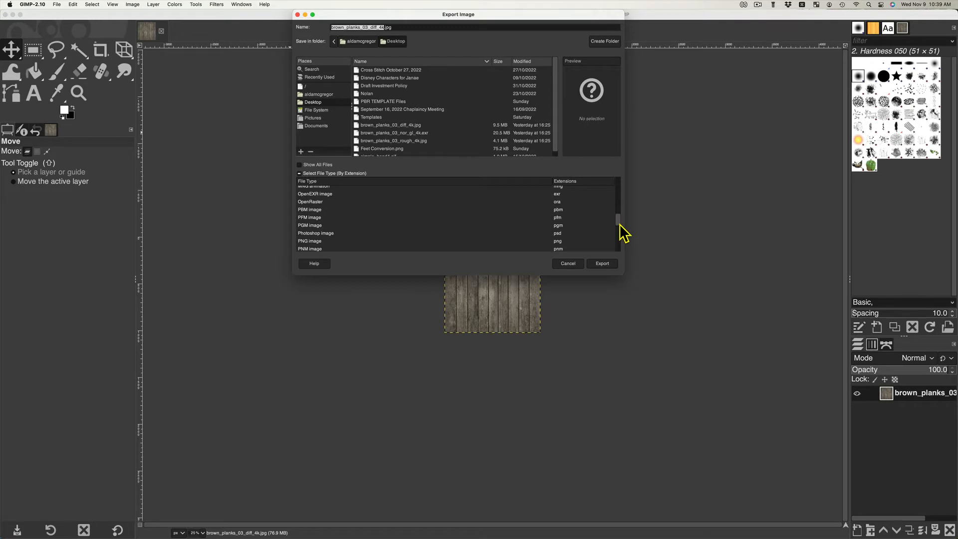
{"action": "scroll", "coordinate": [582, 250], "scroll_direction": "down", "scroll_amount": 1}
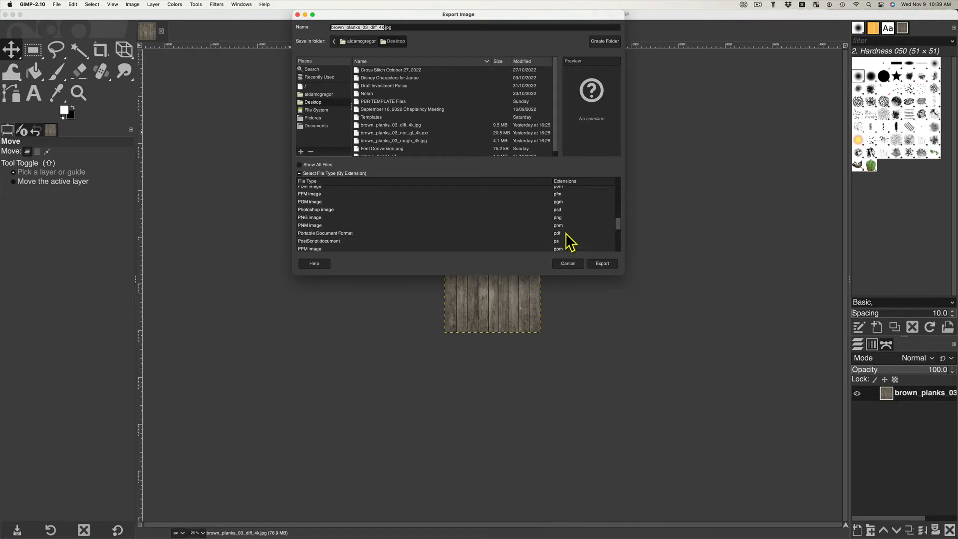
{"action": "left_click", "coordinate": [559, 218]}
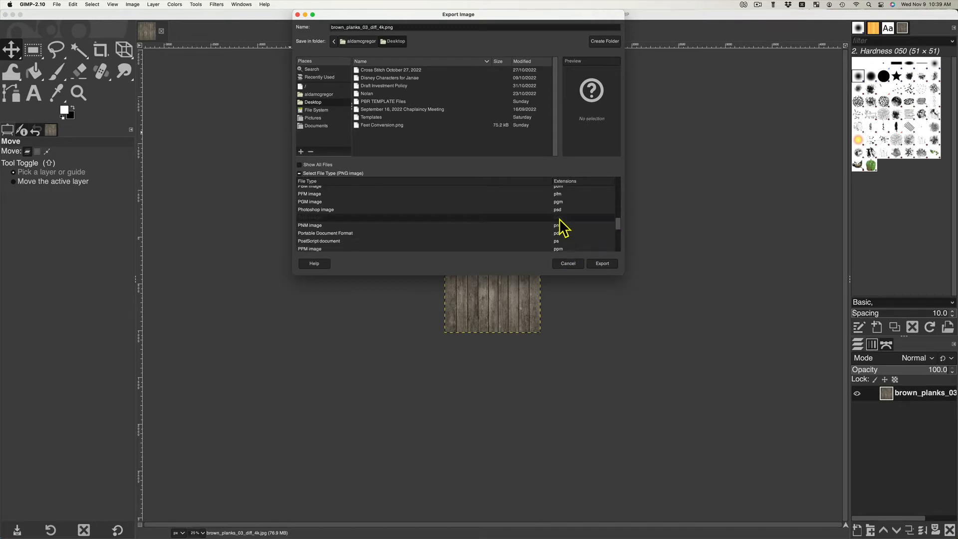
{"action": "left_click", "coordinate": [599, 263]}
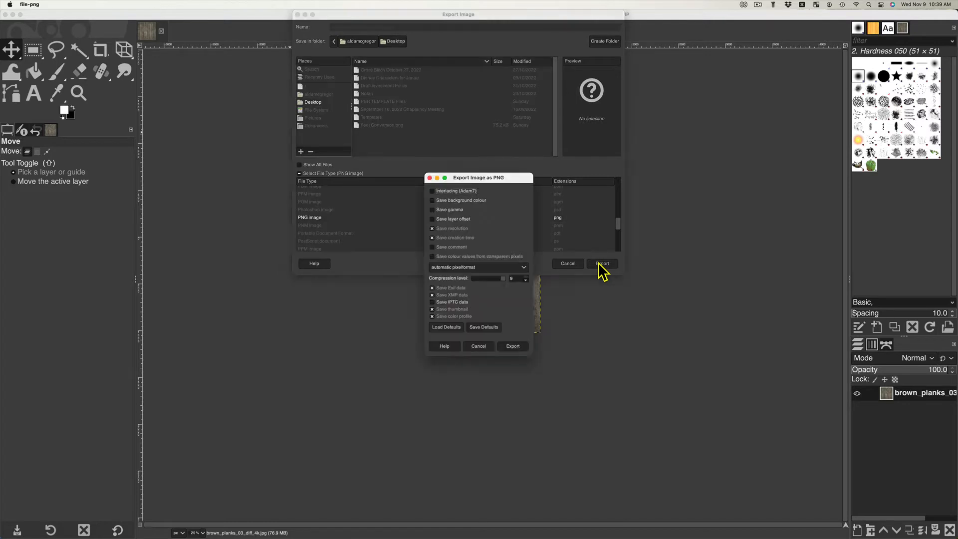
{"action": "left_click", "coordinate": [513, 346]}
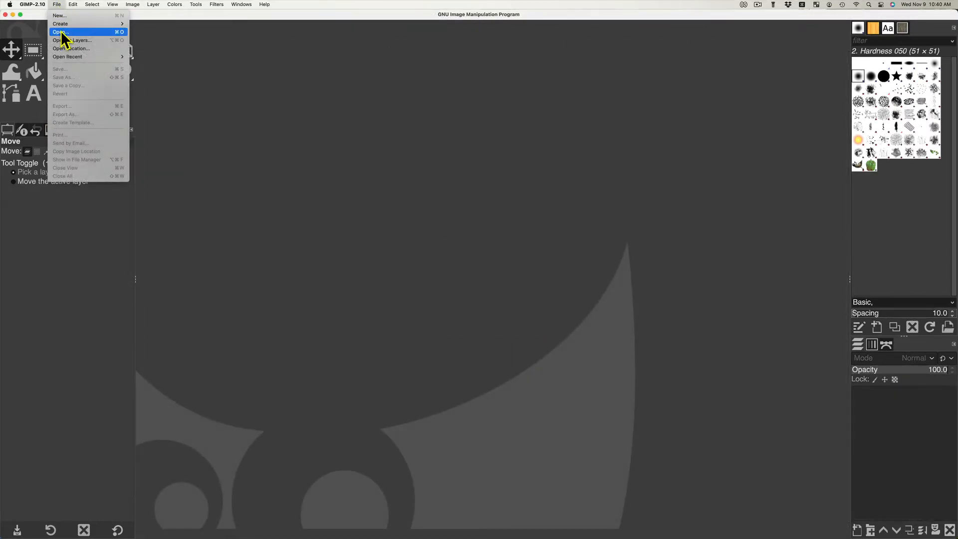
- Open the normal map brown_planks_03_nor_gl_4k.exr from the Desktop folder
{"action": "left_click", "coordinate": [61, 33]}
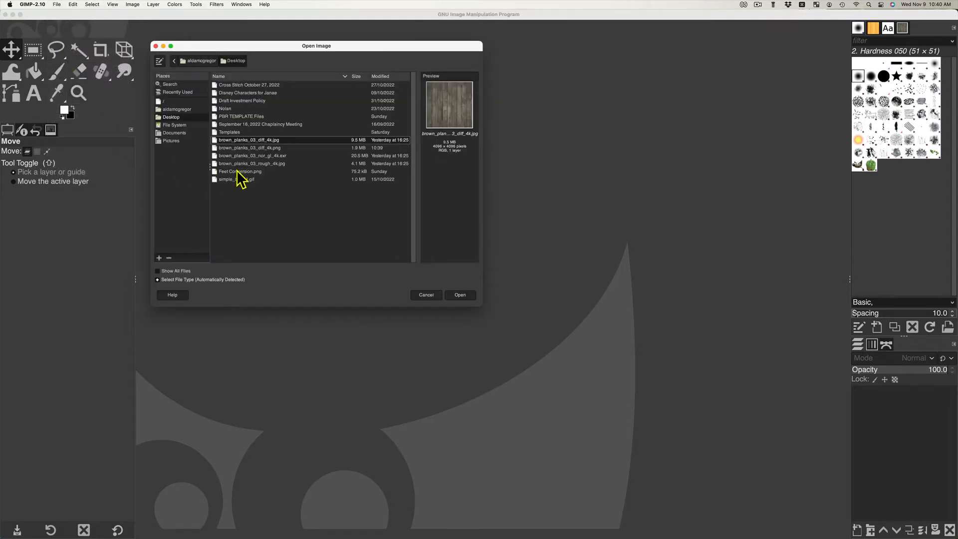
{"action": "left_click", "coordinate": [265, 156]}
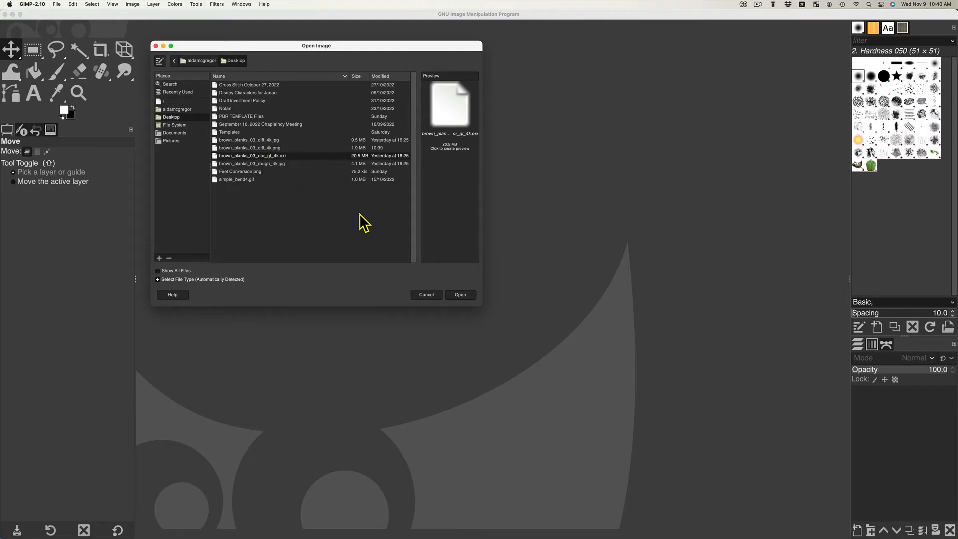
{"action": "left_click", "coordinate": [455, 296]}
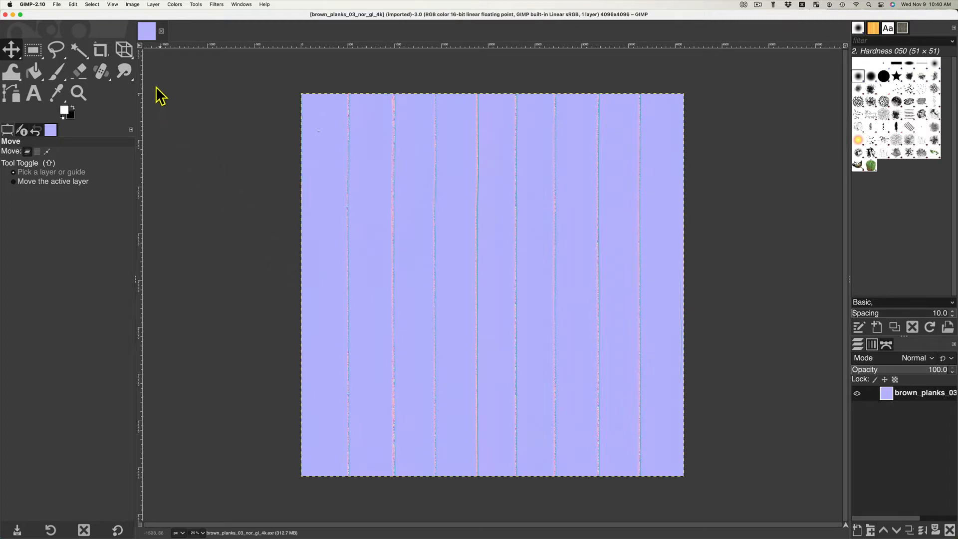
- Scale the normal map image to 1024 × 1024 px
{"action": "left_click", "coordinate": [133, 5]}
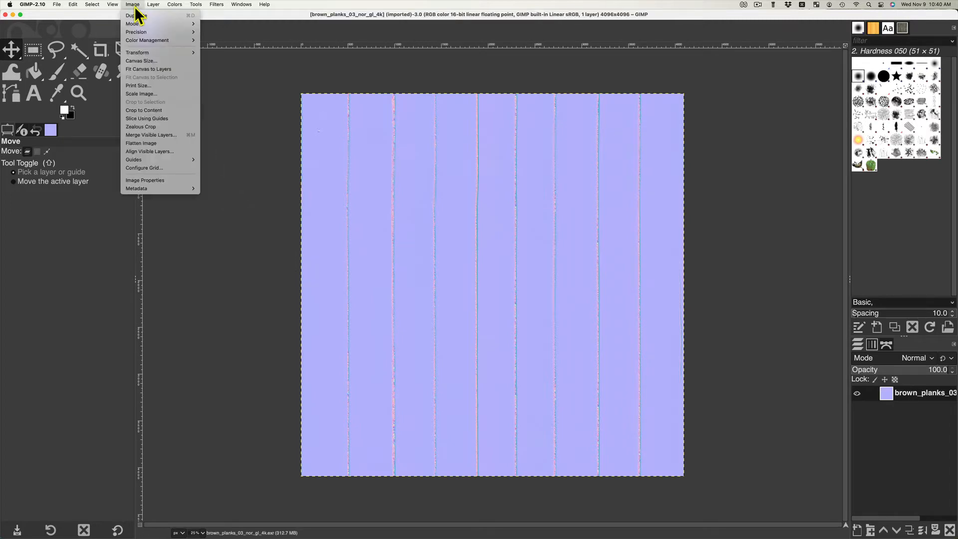
{"action": "left_click", "coordinate": [145, 94]}
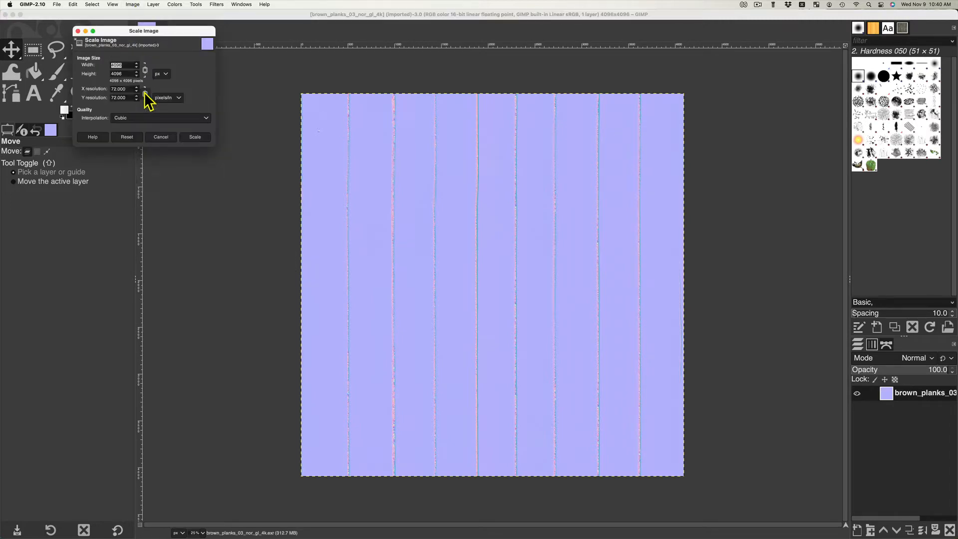
{"action": "type", "text": "1024"}
{"action": "key", "text": "Tab"}
{"action": "left_click", "coordinate": [190, 137]}
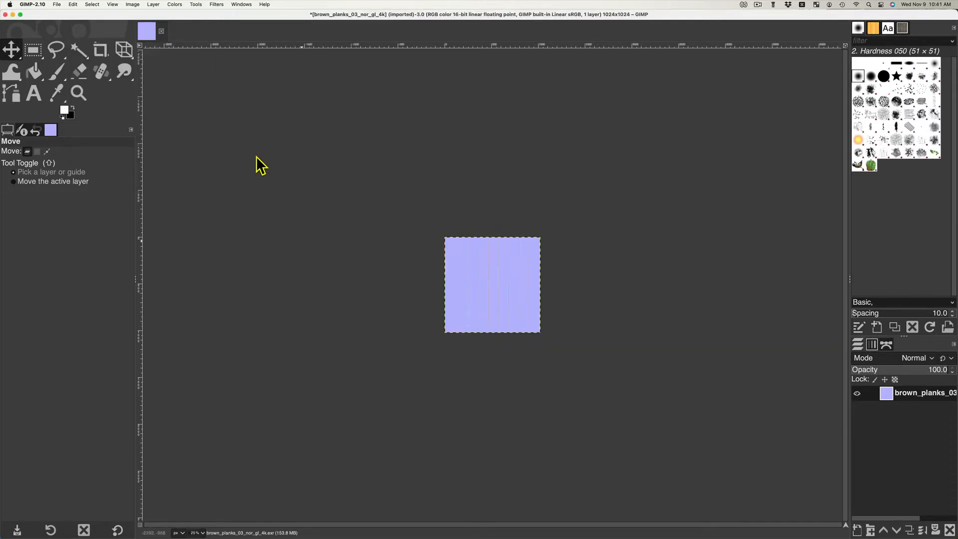
- Export the scaled normal map to the Desktop as the PNG image brown_planks_03_nor_gl_4k.png with the default PNG options
{"action": "left_click", "coordinate": [59, 5]}
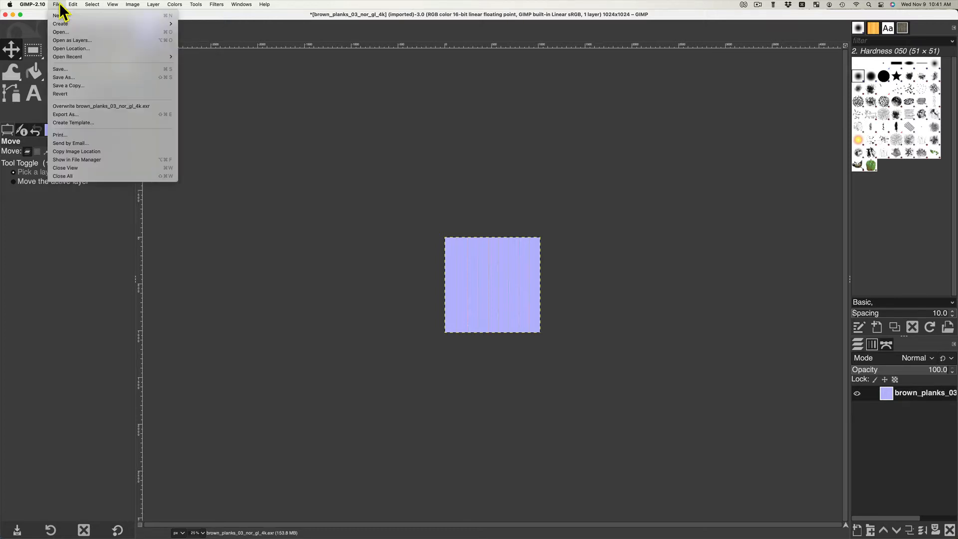
{"action": "left_click", "coordinate": [89, 114]}
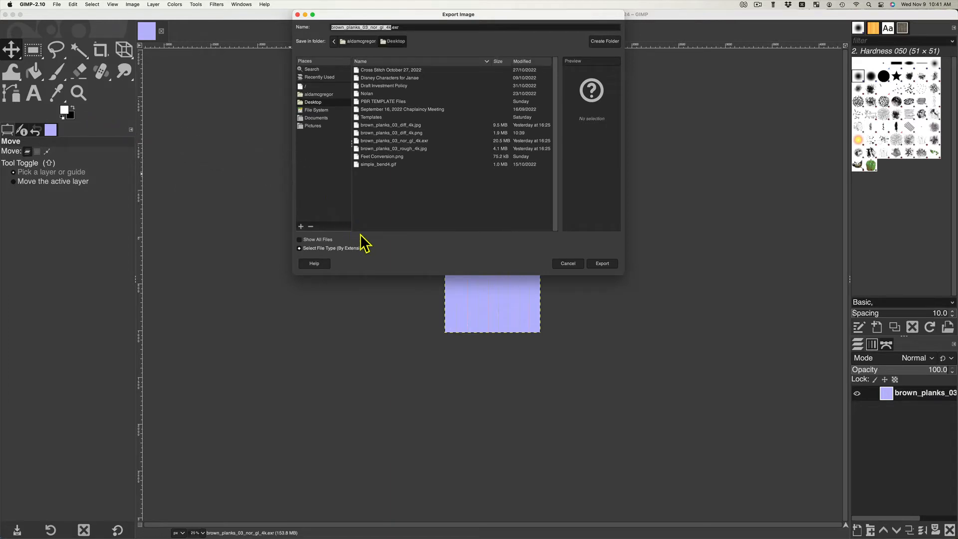
{"action": "left_click", "coordinate": [363, 251]}
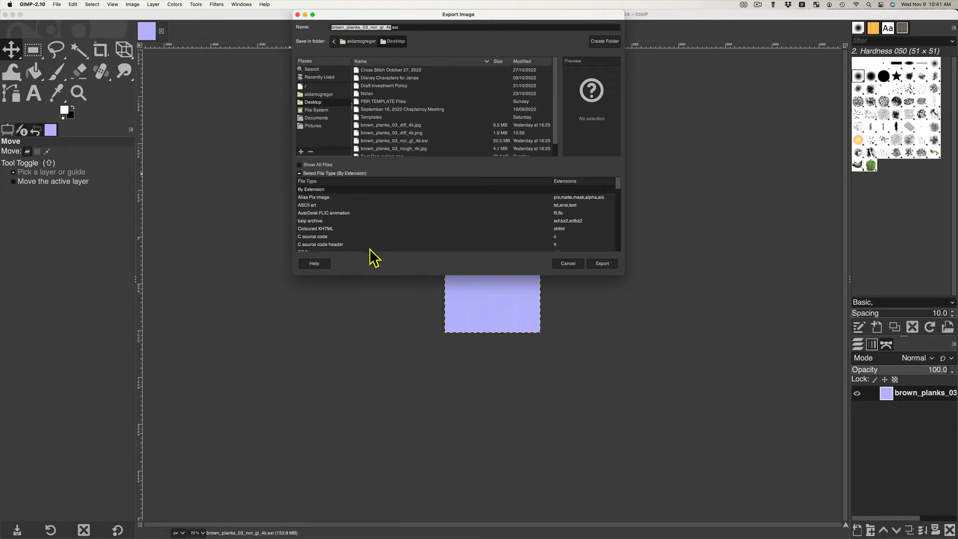
{"action": "left_click_drag", "start_coordinate": [617, 186], "coordinate": [617, 220]}
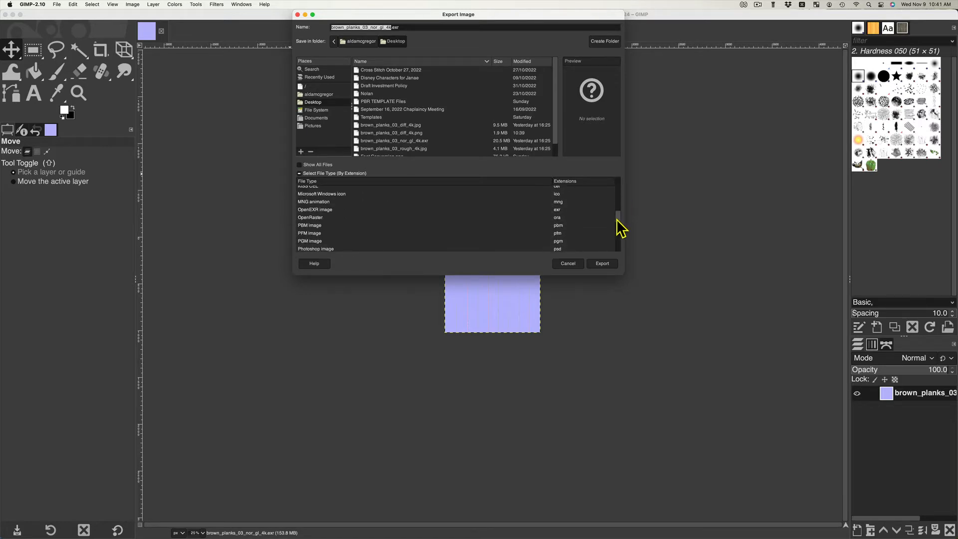
{"action": "scroll", "coordinate": [590, 234], "scroll_direction": "down", "scroll_amount": 2}
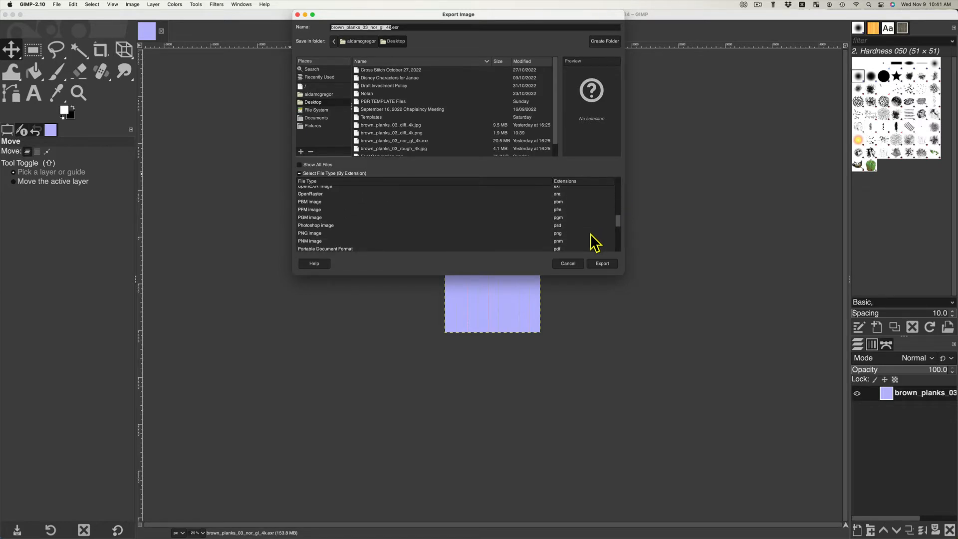
{"action": "left_click", "coordinate": [559, 232]}
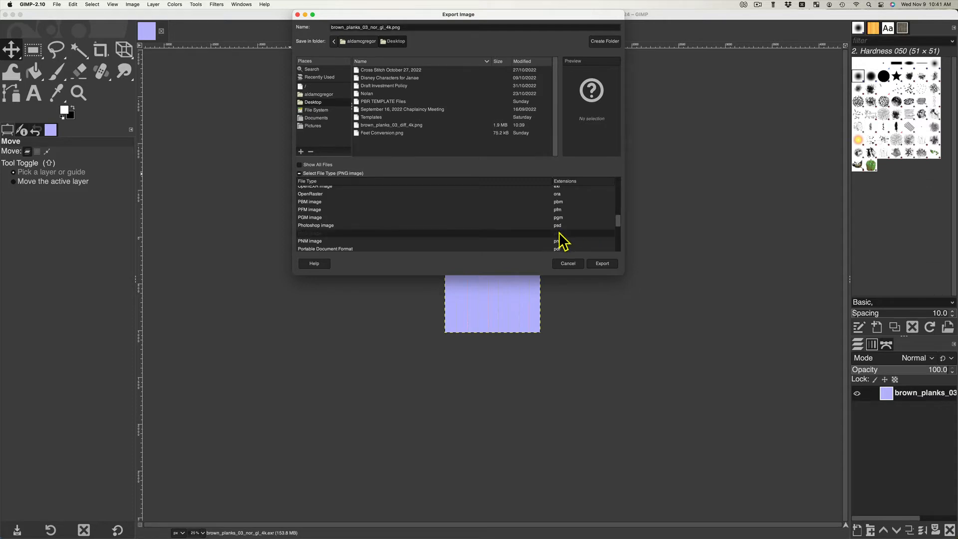
{"action": "left_click", "coordinate": [600, 265]}
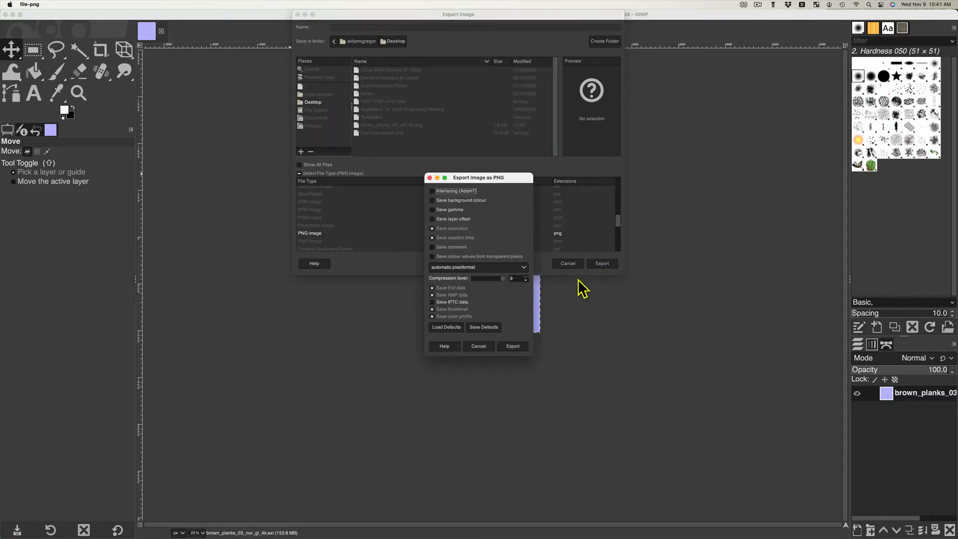
{"action": "left_click", "coordinate": [513, 346]}
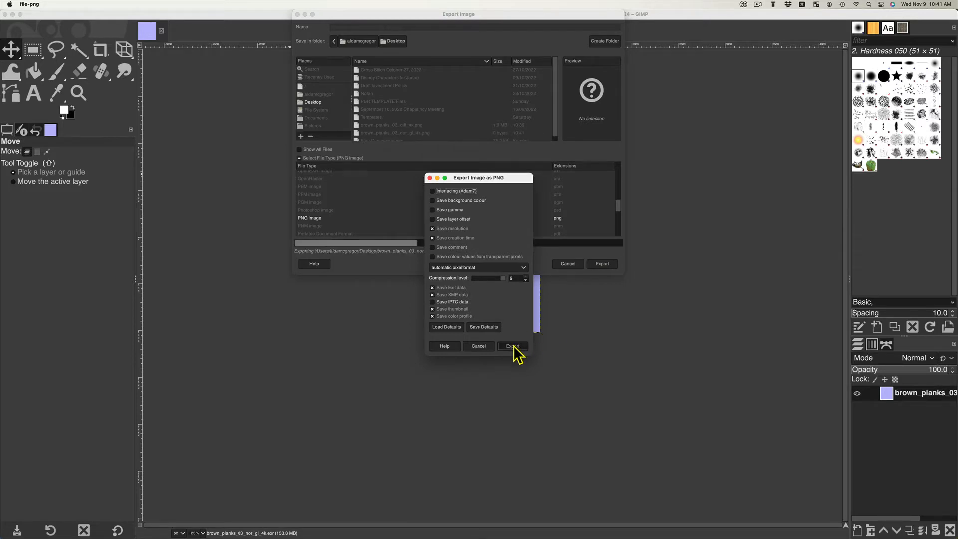
- Open the roughness map brown_planks_03_rough_4k.jpg from the Desktop folder
{"action": "left_click", "coordinate": [60, 4]}
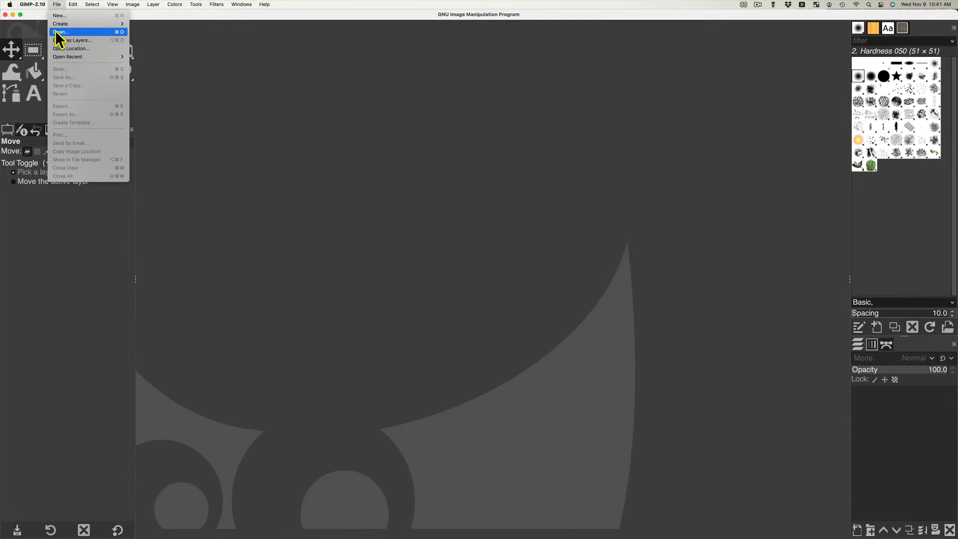
{"action": "left_click", "coordinate": [57, 32]}
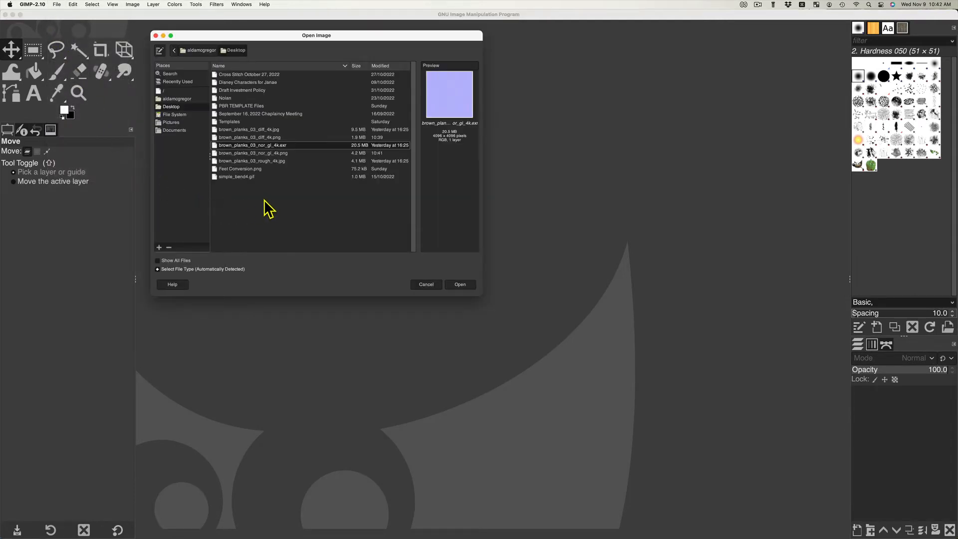
{"action": "left_click", "coordinate": [268, 161]}
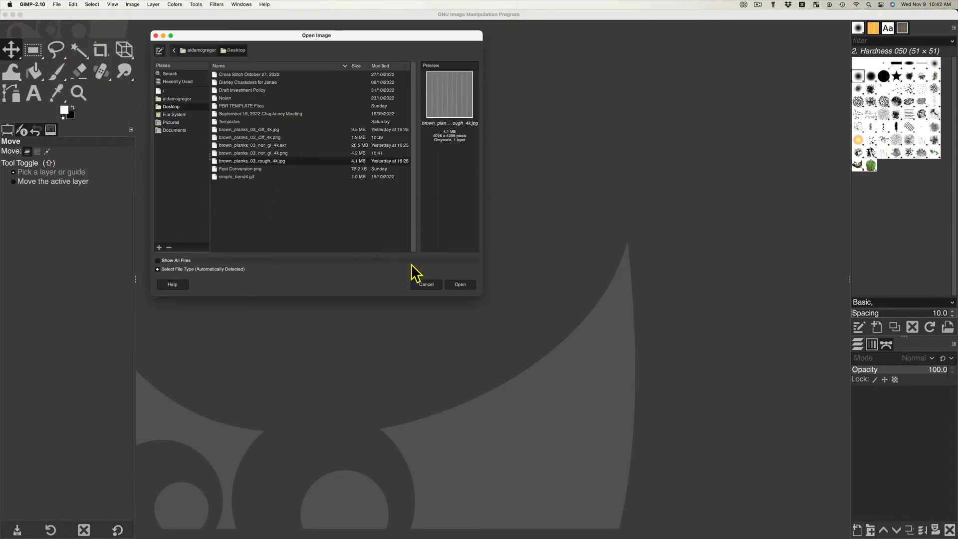
{"action": "left_click", "coordinate": [449, 285]}
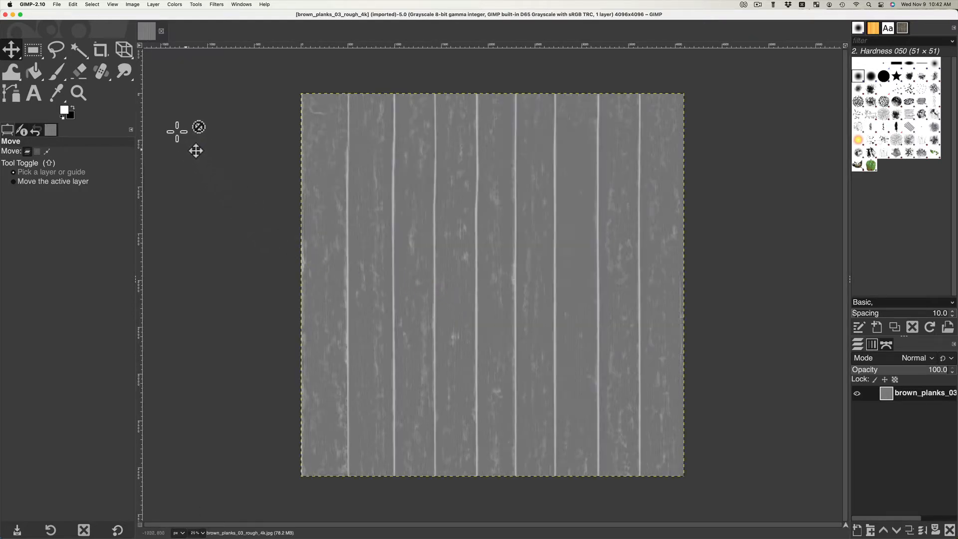
- Scale the roughness map image to 1024 × 1024 px
{"action": "left_click", "coordinate": [135, 7]}
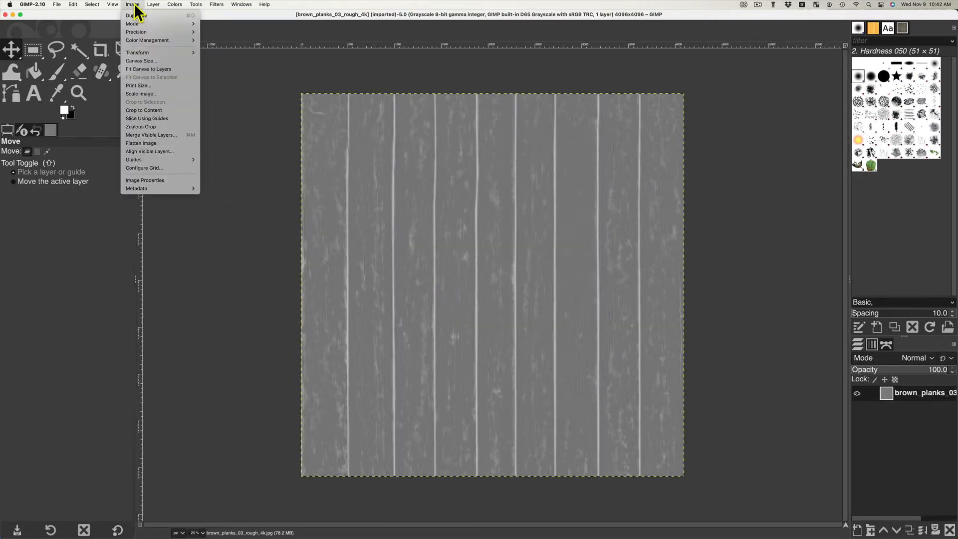
{"action": "left_click", "coordinate": [138, 93]}
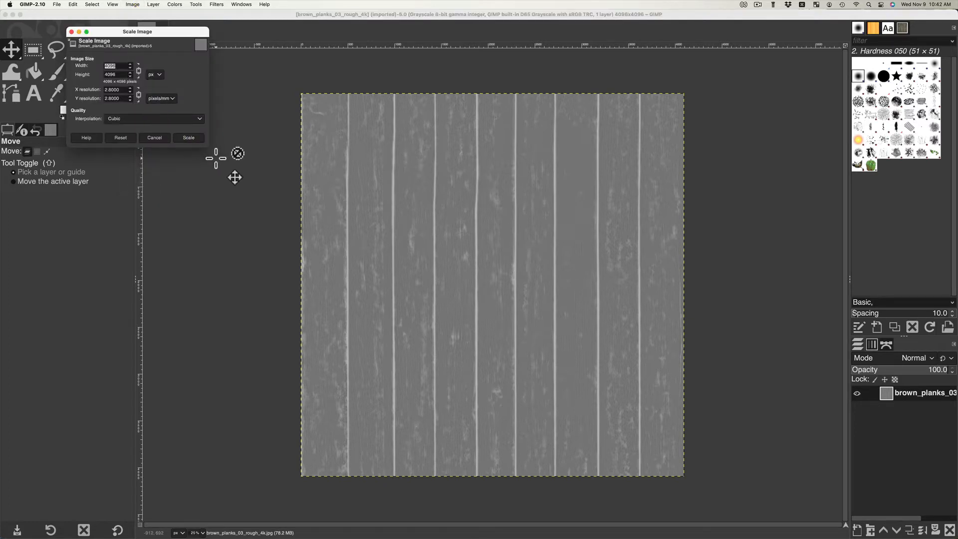
{"action": "type", "text": "1024"}
{"action": "key", "text": "Tab"}
{"action": "left_click", "coordinate": [185, 138]}
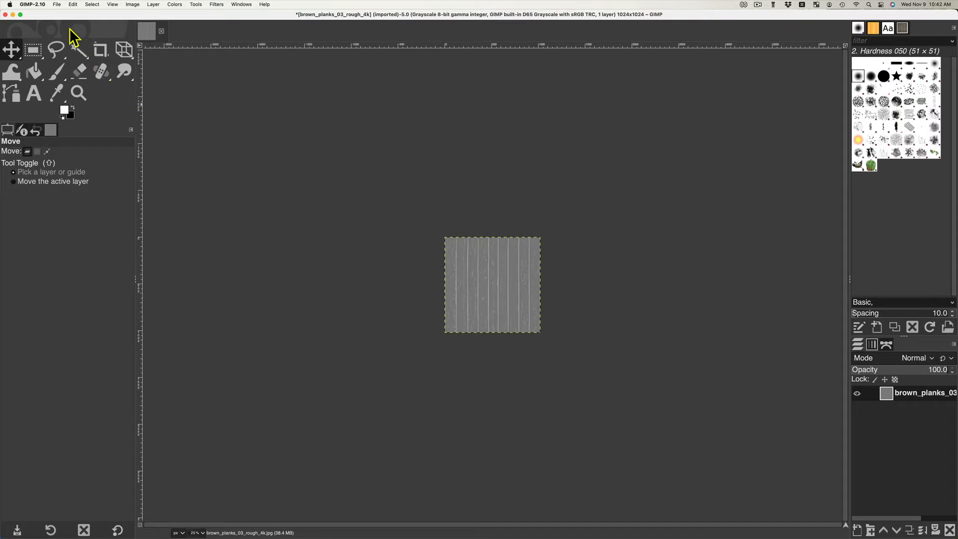
- Export the scaled roughness map to the Desktop as the PNG image brown_planks_03_rough_4k.png with the default PNG options
{"action": "left_click", "coordinate": [57, 4]}
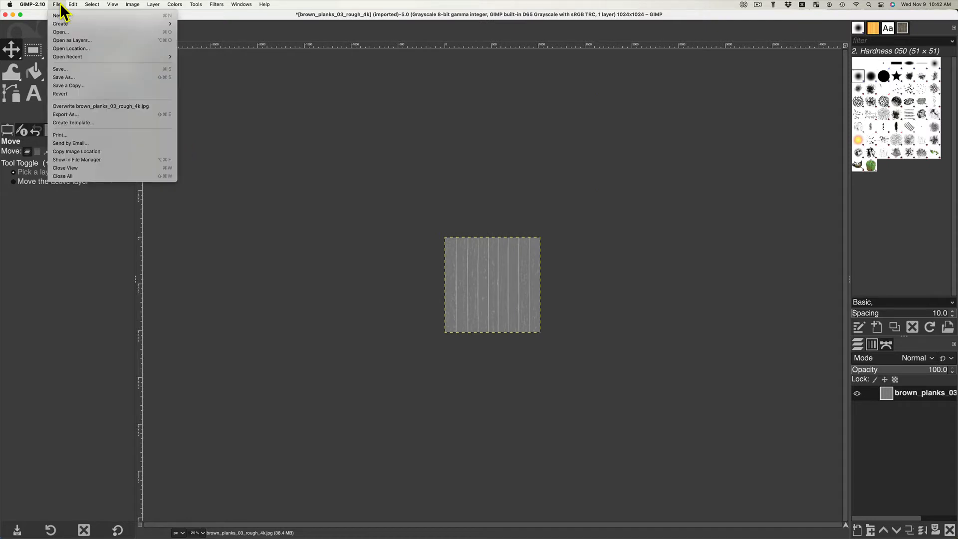
{"action": "left_click", "coordinate": [71, 115]}
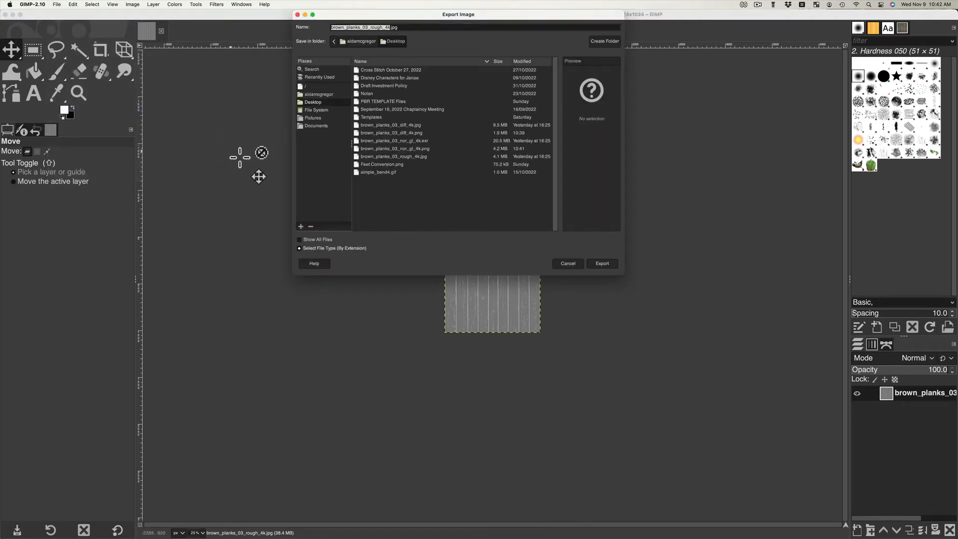
{"action": "left_click", "coordinate": [351, 249]}
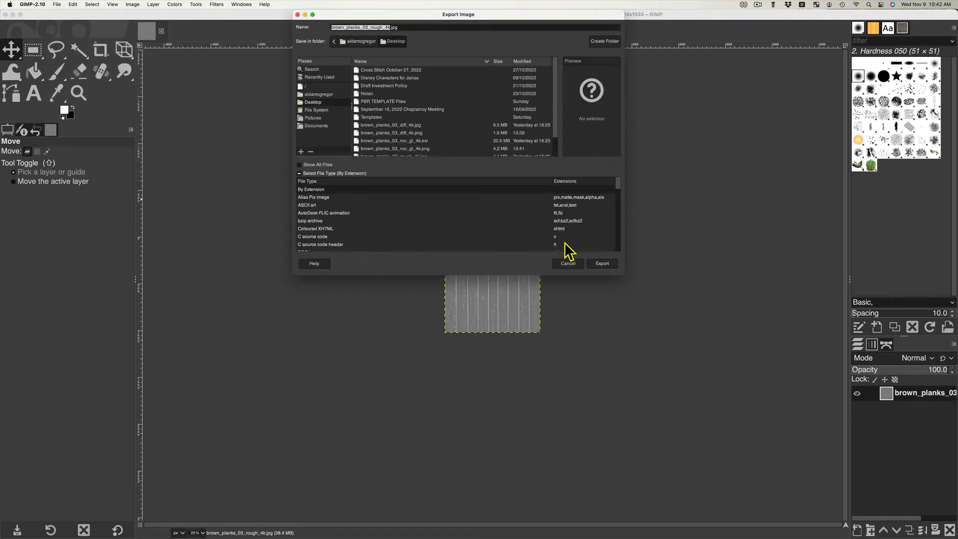
{"action": "left_click_drag", "start_coordinate": [617, 186], "coordinate": [617, 228]}
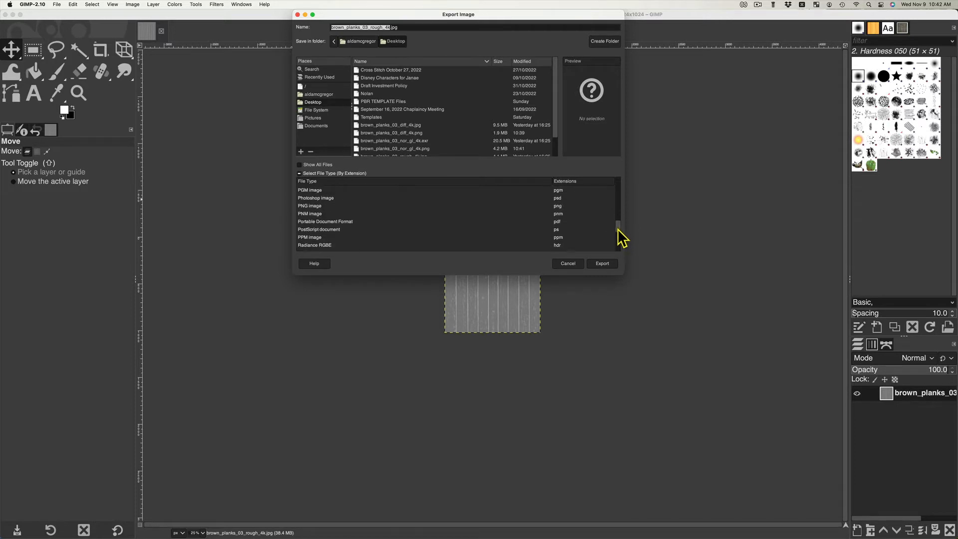
{"action": "left_click", "coordinate": [559, 206]}
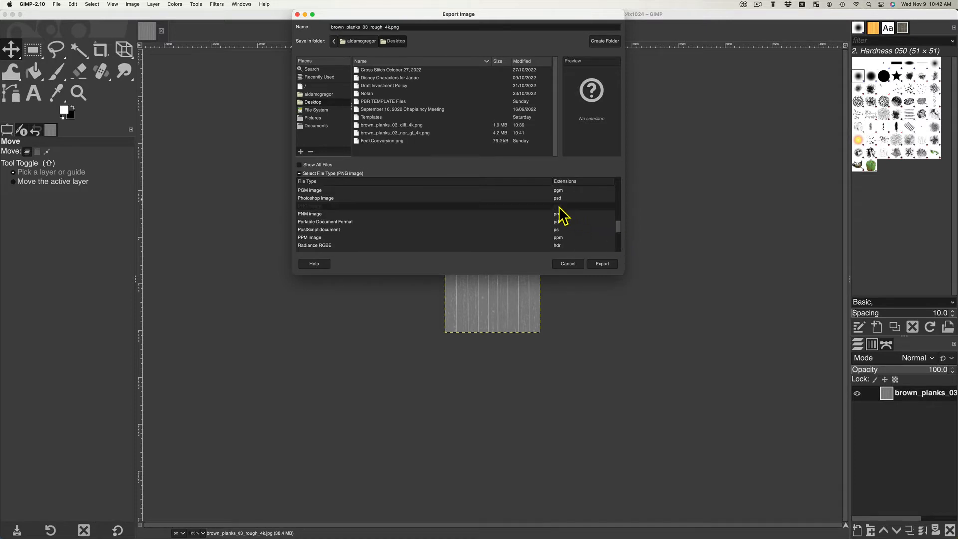
{"action": "left_click", "coordinate": [595, 263]}
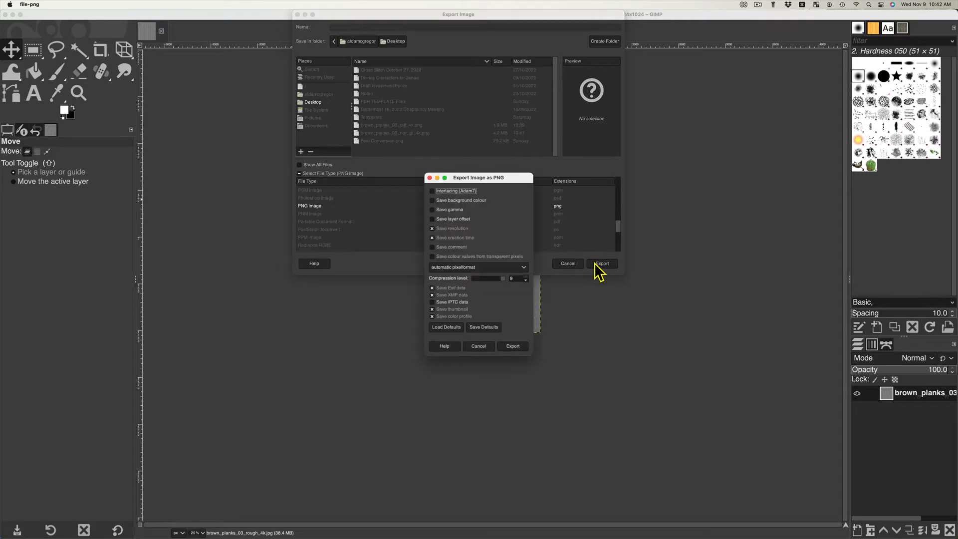
{"action": "left_click", "coordinate": [513, 347]}
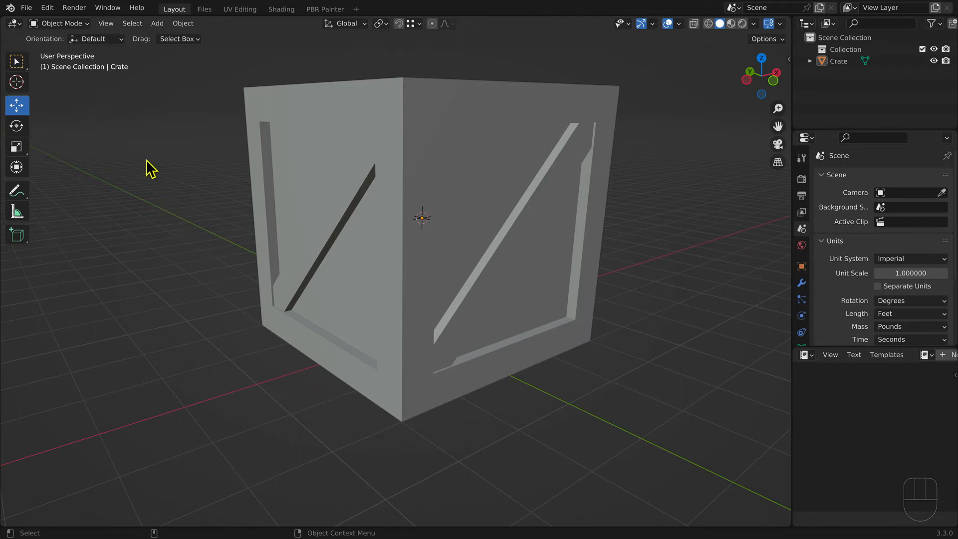
- In Blender, switch the Crate to Edit Mode and enable the Face Orientation overlay to check its normals
{"action": "left_click", "coordinate": [78, 24]}
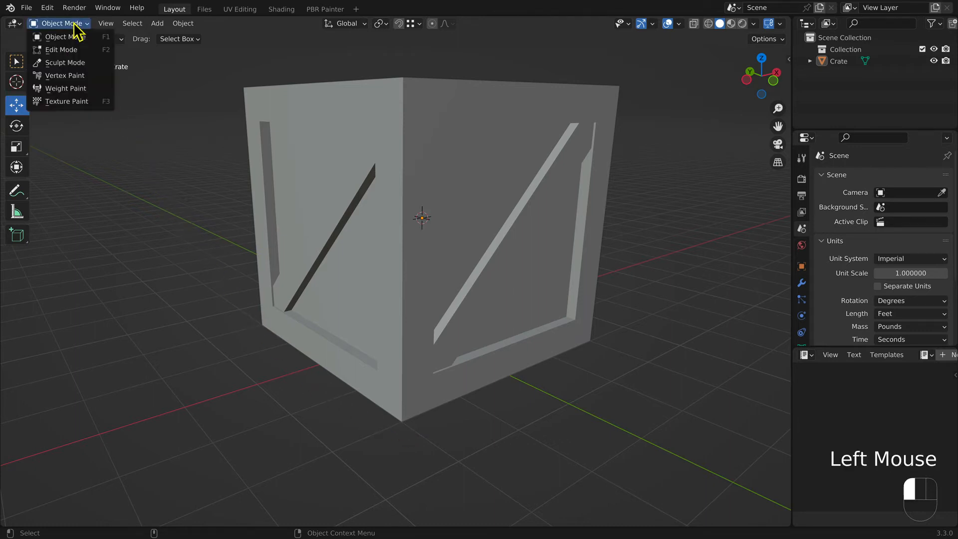
{"action": "left_click", "coordinate": [80, 48]}
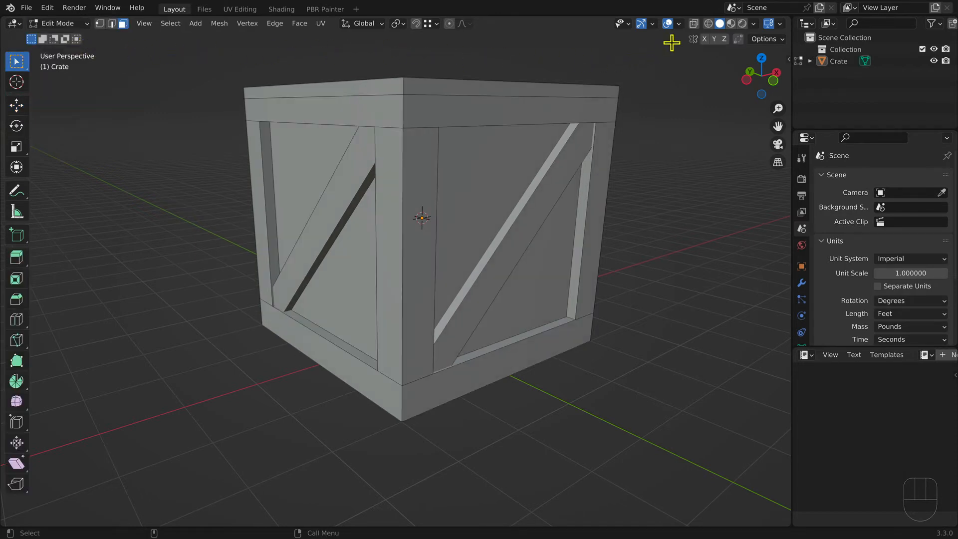
{"action": "left_click", "coordinate": [679, 25]}
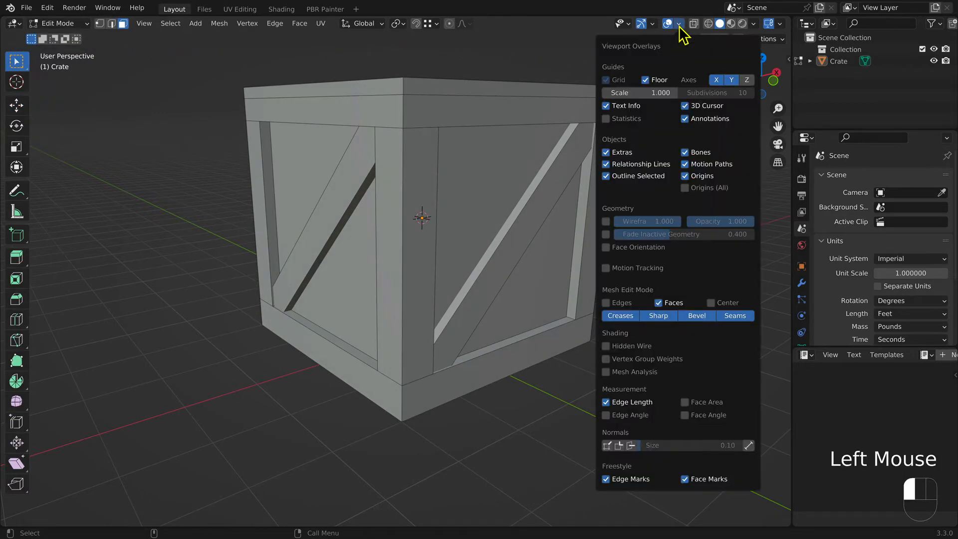
{"action": "left_click", "coordinate": [605, 248]}
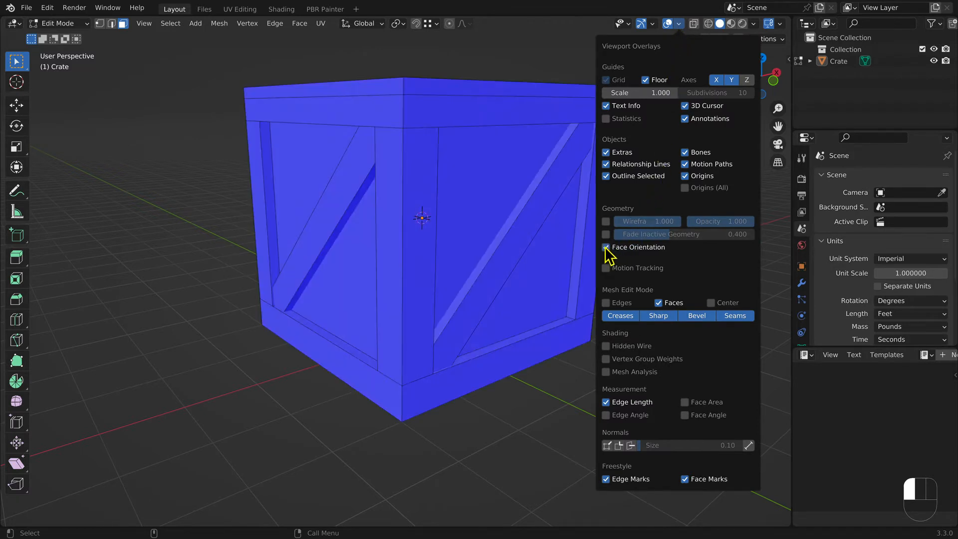
{"action": "left_click", "coordinate": [557, 401]}
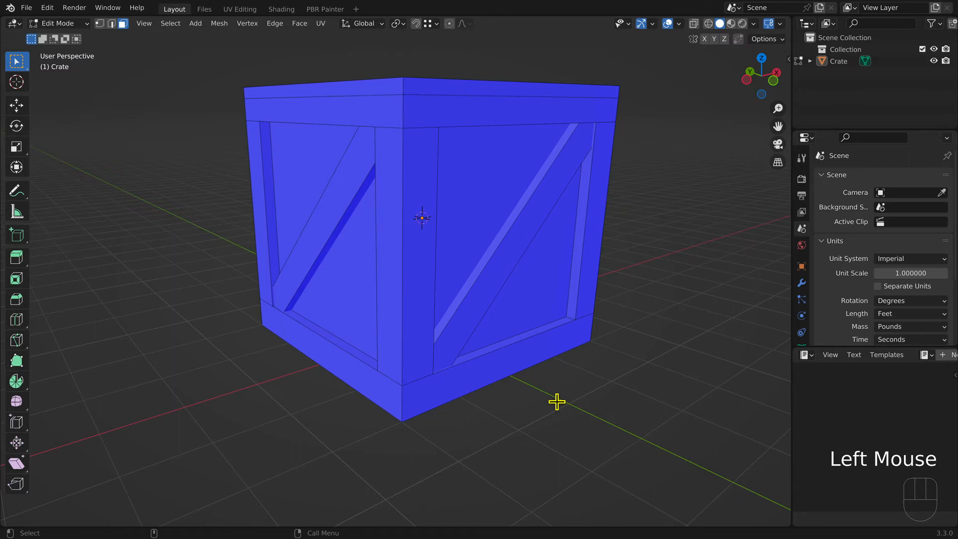
{"action": "key", "text": "alt"}
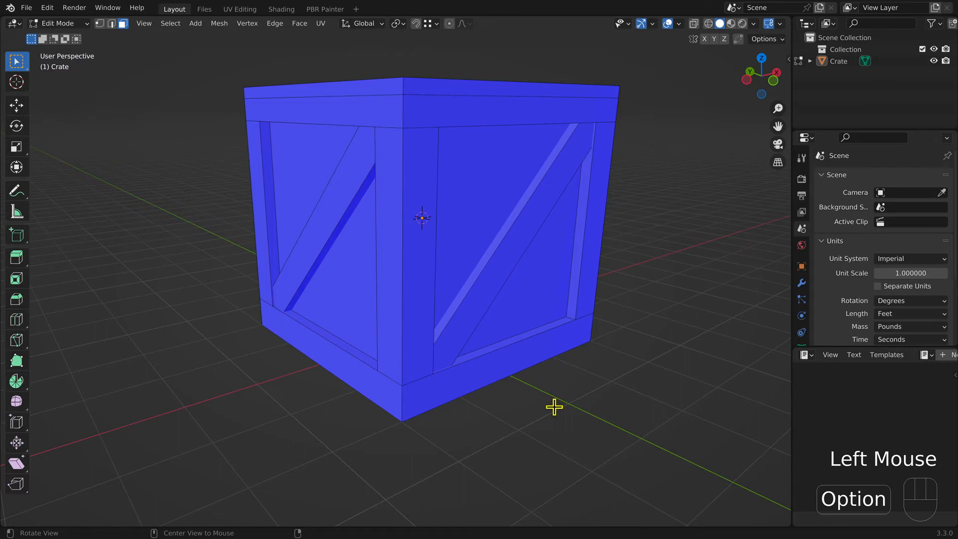
{"action": "mouse_move", "coordinate": [554, 407]}
{"action": "left_mouse_down", "text": "alt"}
{"action": "mouse_move", "coordinate": [562, 282]}
{"action": "mouse_move", "coordinate": [548, 409]}
{"action": "left_mouse_up", "text": "alt"}
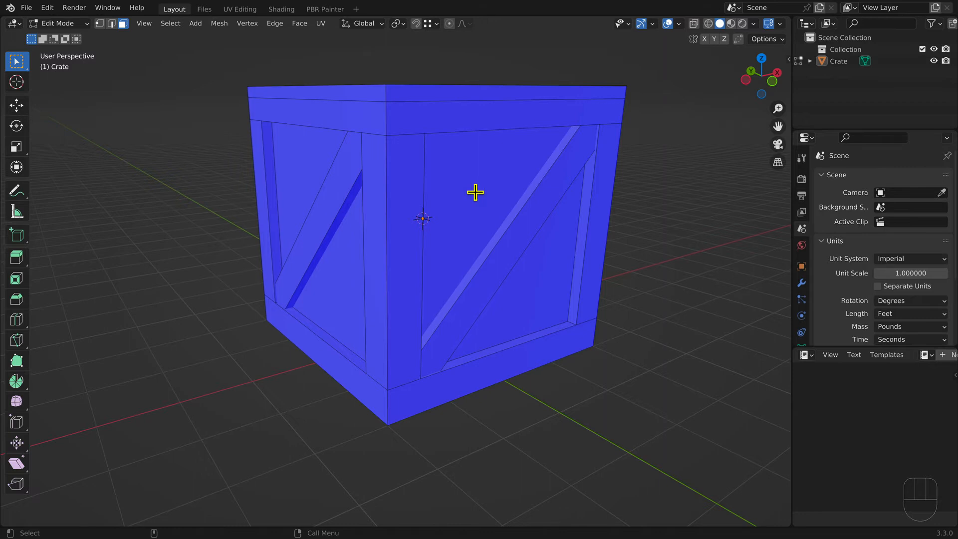
- Flip the normal of the recessed panel face behind the crate's diagonal brace and flip it back outward
{"action": "left_click", "coordinate": [475, 192]}
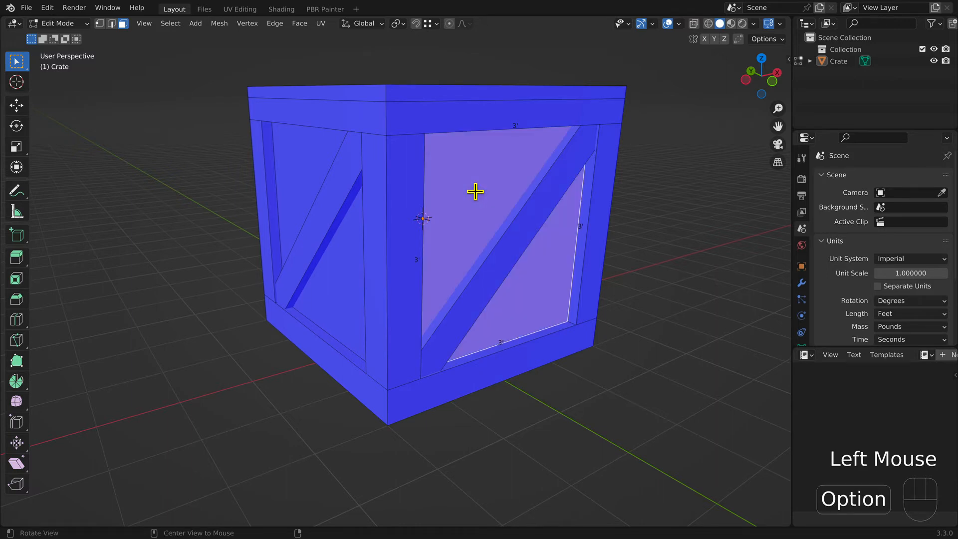
{"action": "key", "text": "alt+n"}
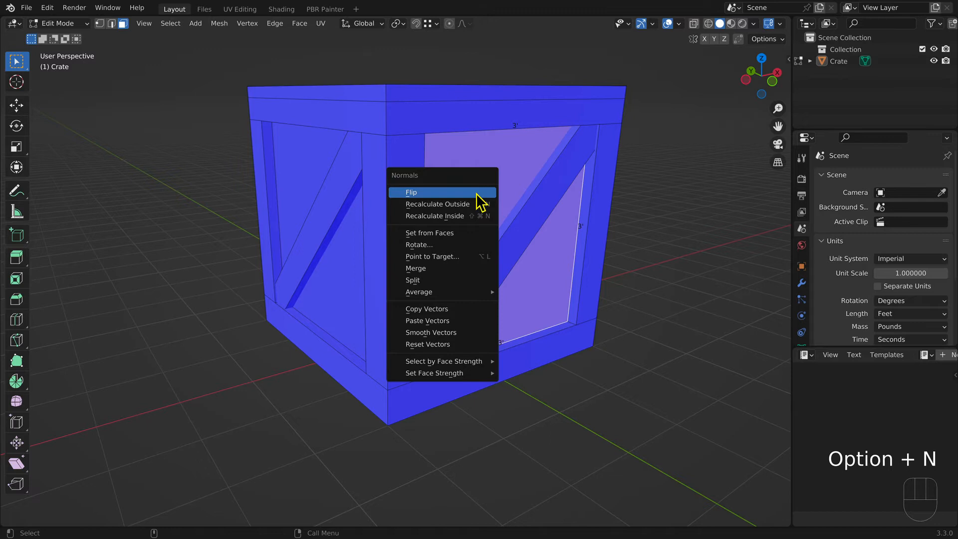
{"action": "left_click", "coordinate": [478, 192]}
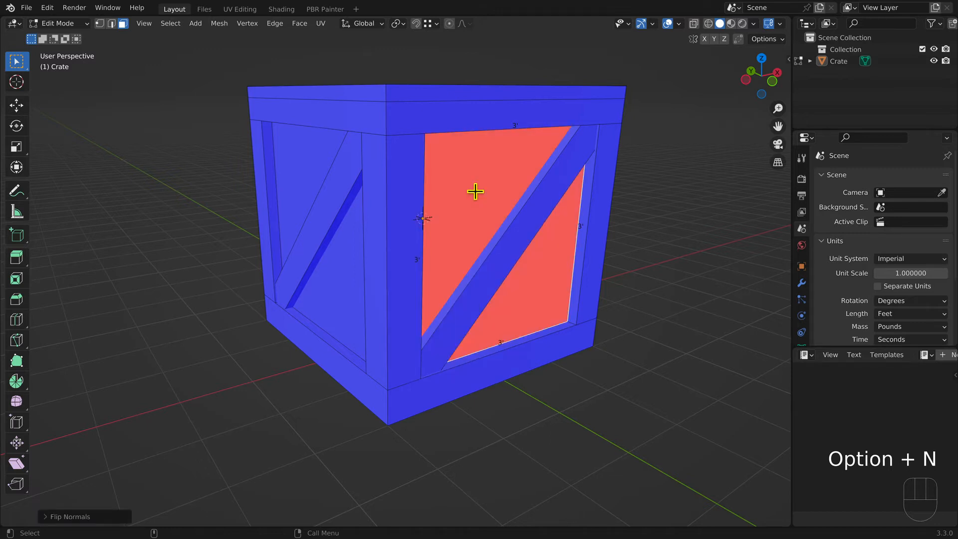
{"action": "key", "text": "alt+n"}
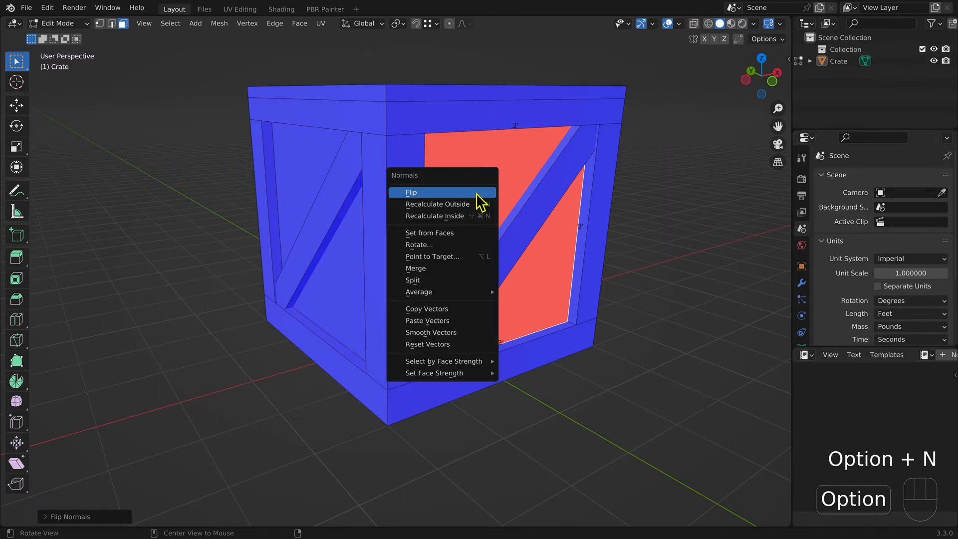
{"action": "left_click", "coordinate": [477, 192]}
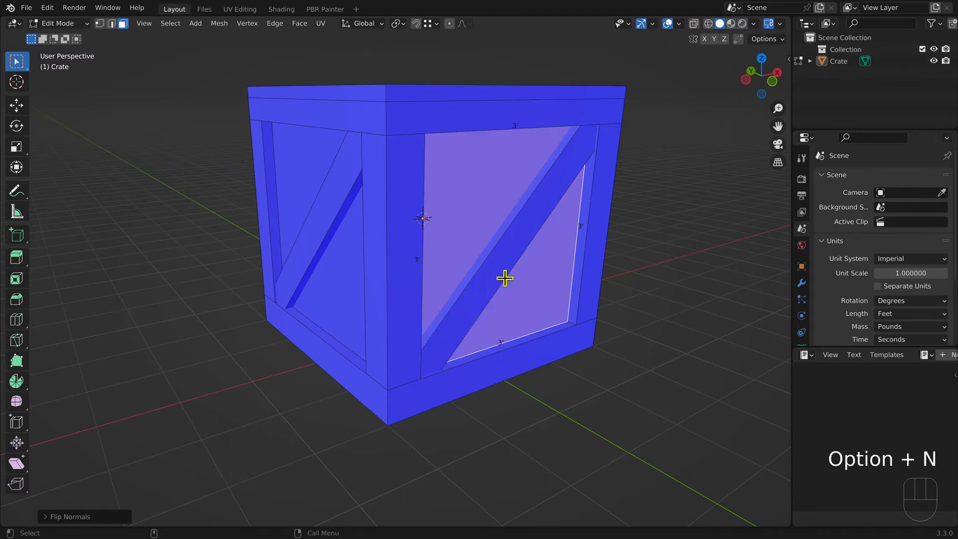
{"action": "left_click", "coordinate": [543, 407]}
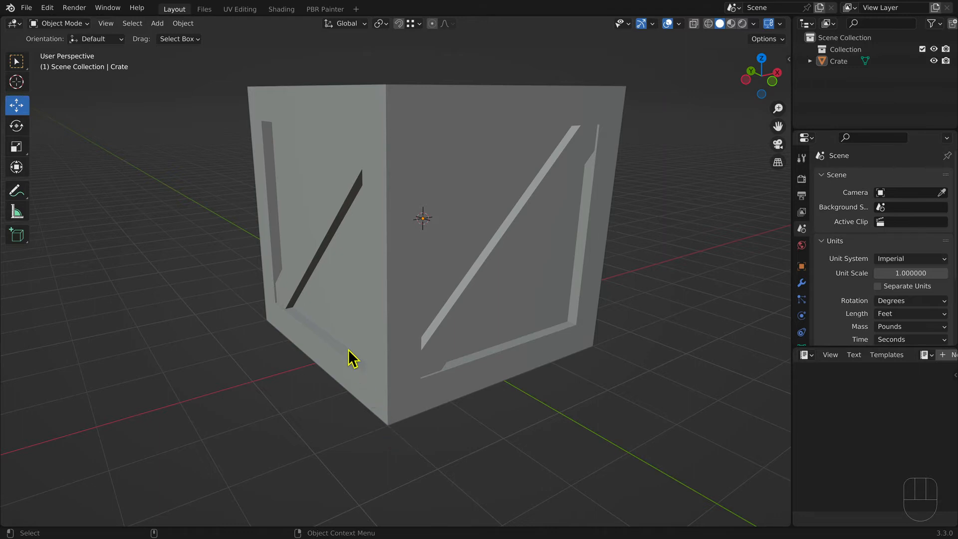
- Create a blank 1024 × 1024 px image named UV Map in the UV Editing workspace
{"action": "left_click", "coordinate": [254, 15]}
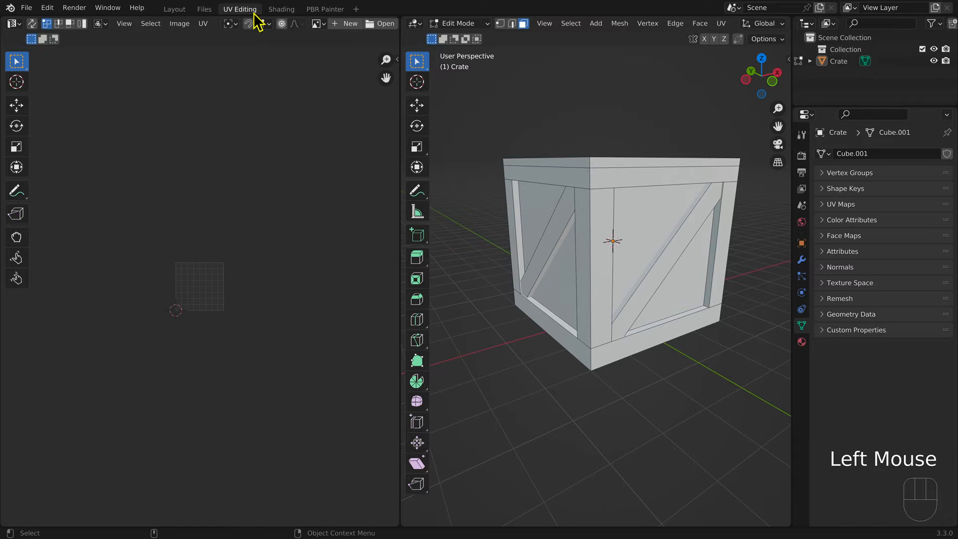
{"action": "left_click", "coordinate": [181, 25]}
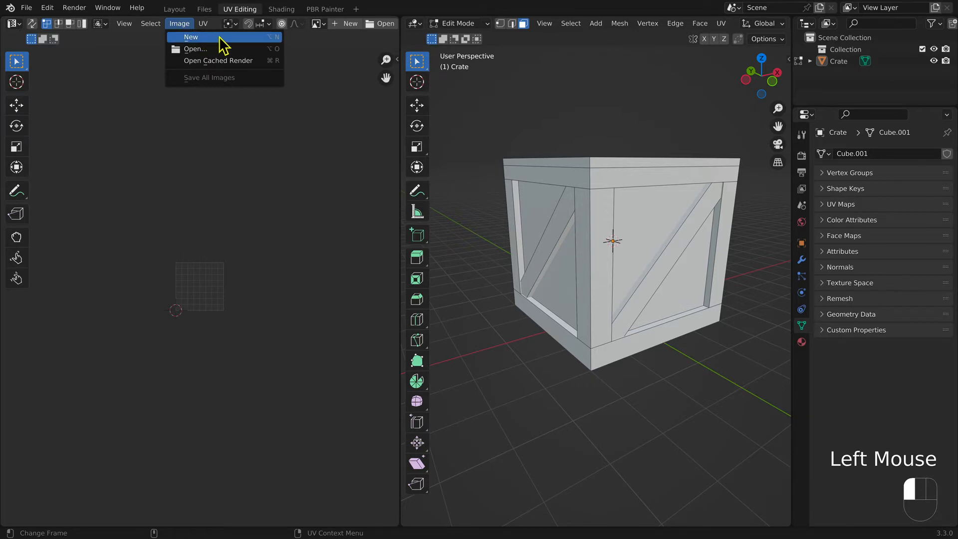
{"action": "left_click", "coordinate": [240, 39]}
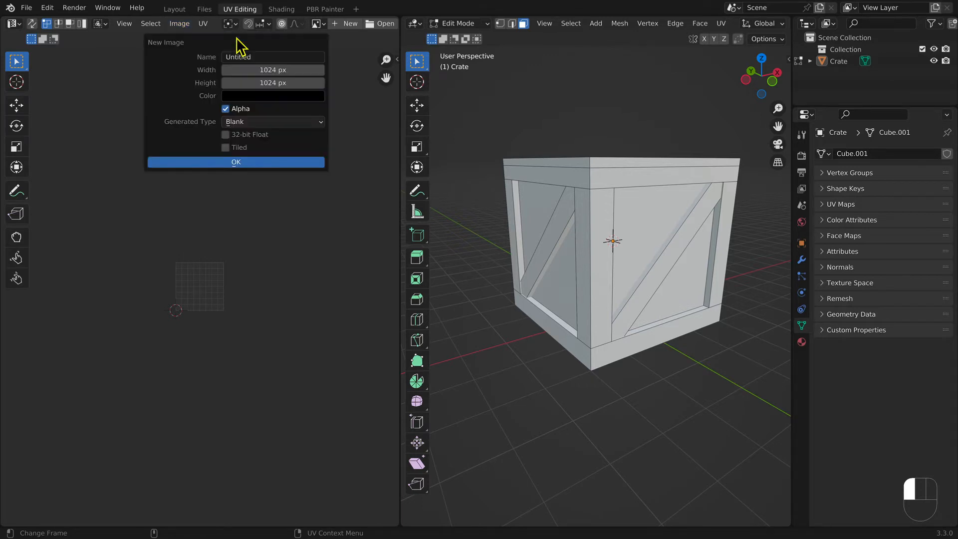
{"action": "left_click", "coordinate": [241, 57]}
{"action": "type", "text": "UV Map"}
{"action": "left_click", "coordinate": [253, 162]}
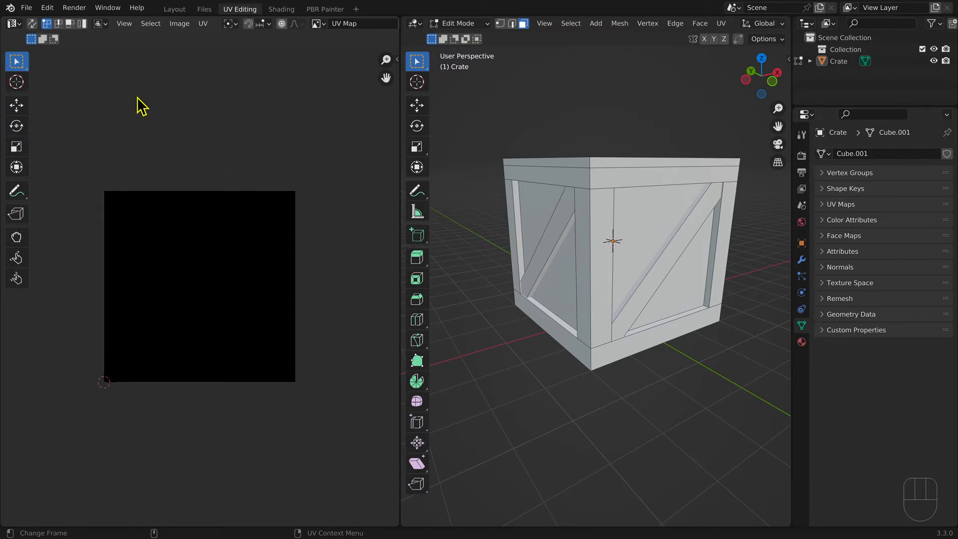
- Save the new image to the Desktop as UV Map.png in PNG format
{"action": "left_click", "coordinate": [179, 24]}
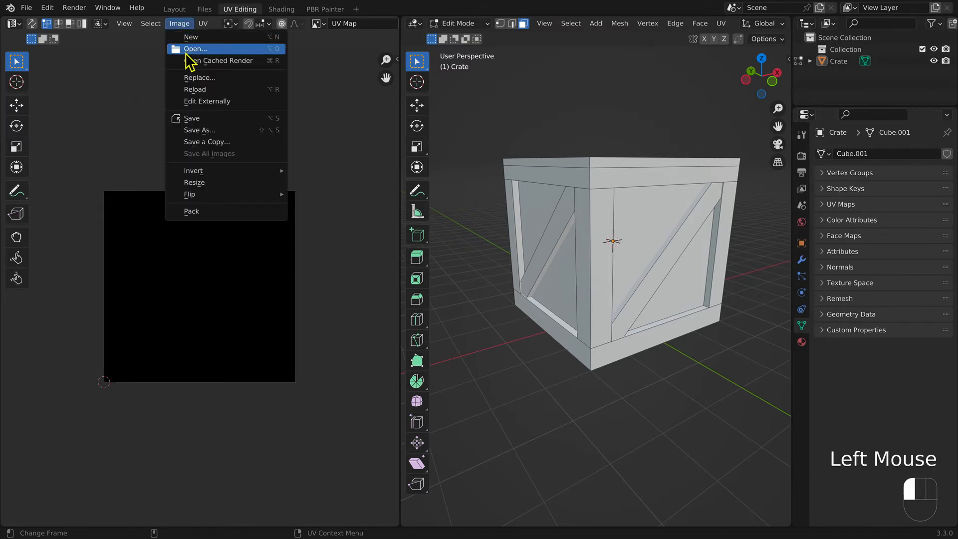
{"action": "left_click", "coordinate": [197, 129]}
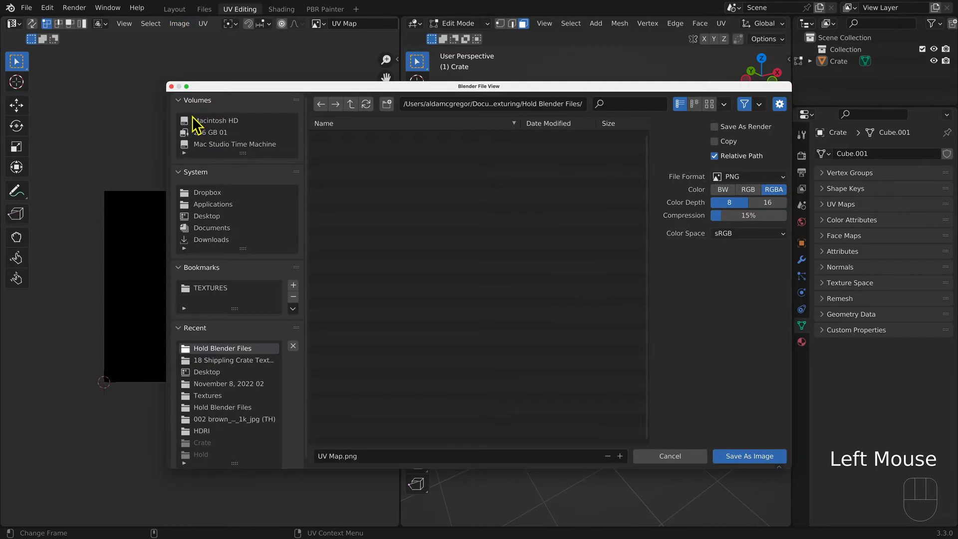
{"action": "left_click", "coordinate": [216, 218]}
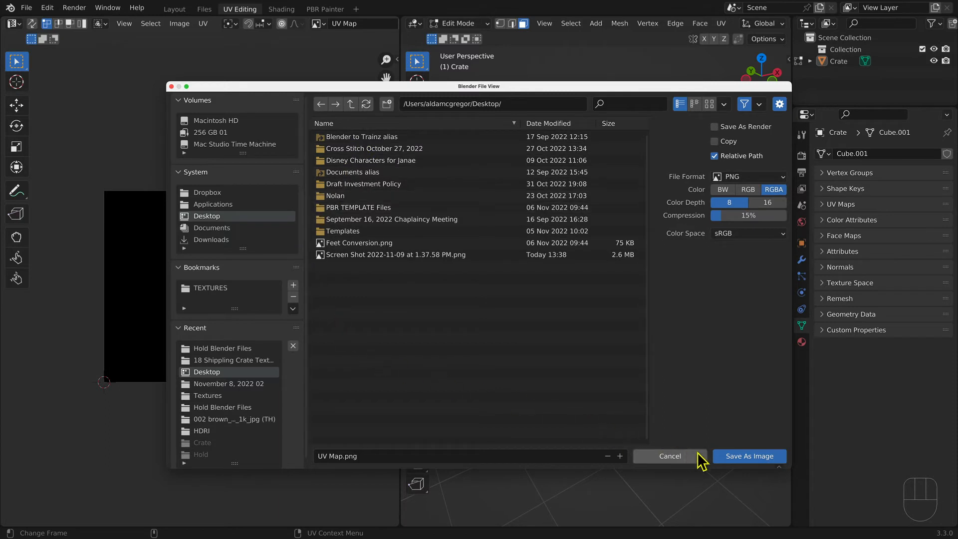
{"action": "left_click", "coordinate": [732, 456]}
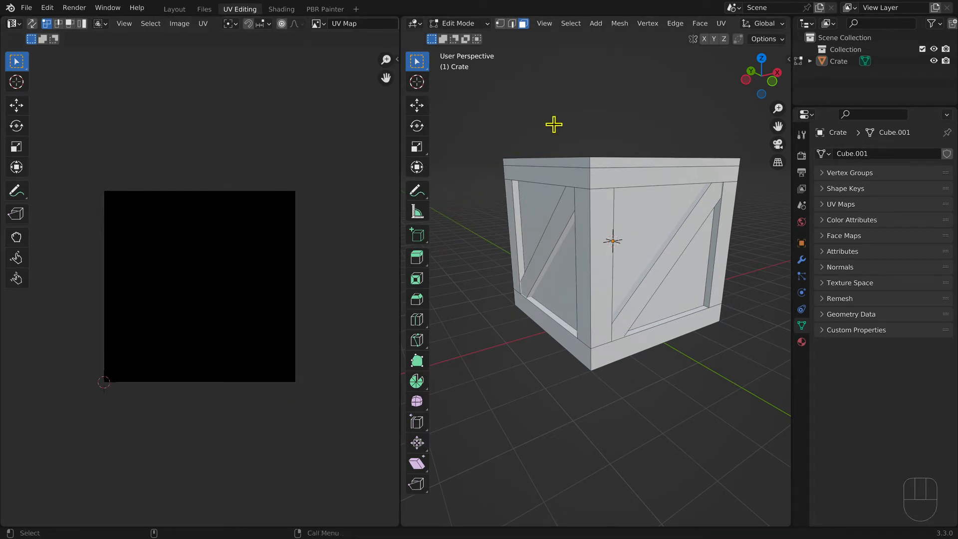
- Unwrap all of the crate's faces with Smart UV Project using an island margin of 0.003, and clear the selection
{"action": "key", "text": "a"}
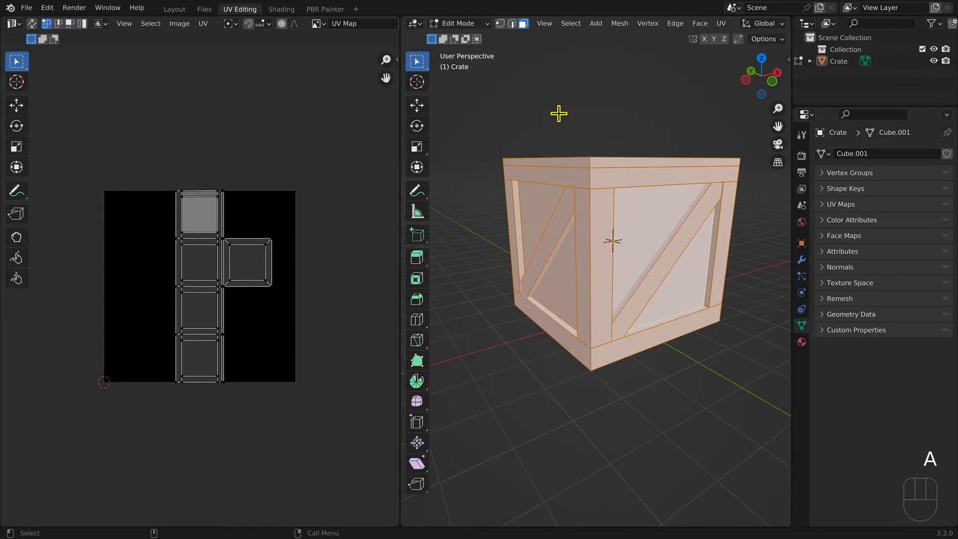
{"action": "key", "text": "u"}
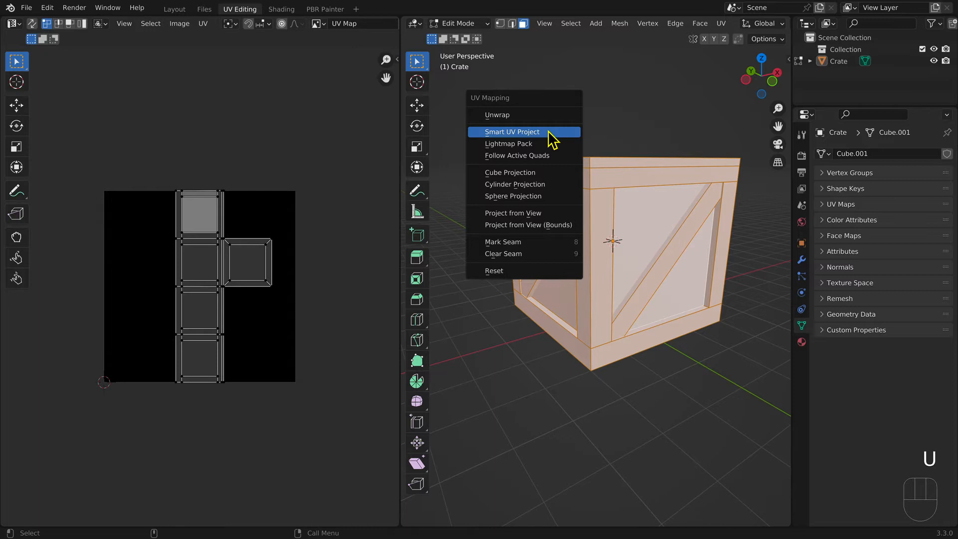
{"action": "left_click", "coordinate": [552, 139]}
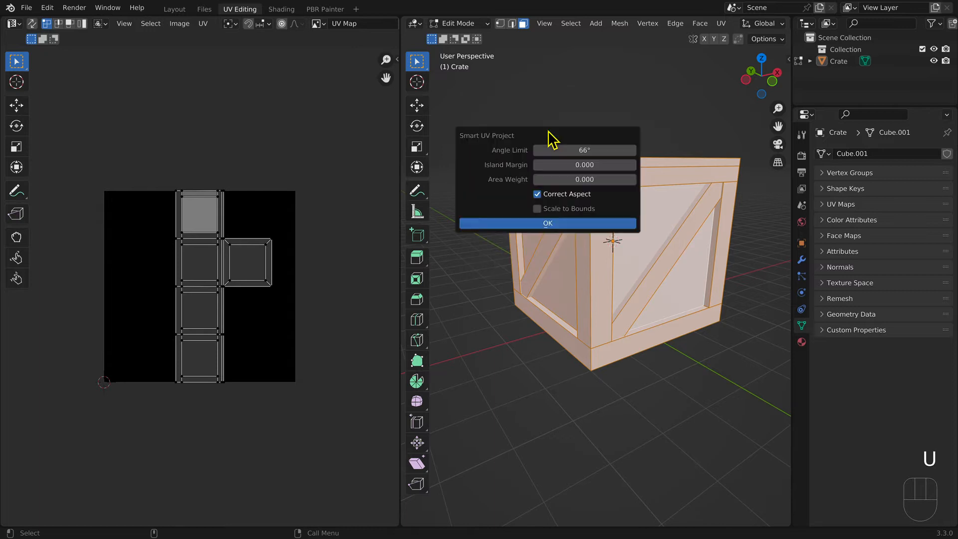
{"action": "left_click", "coordinate": [556, 165]}
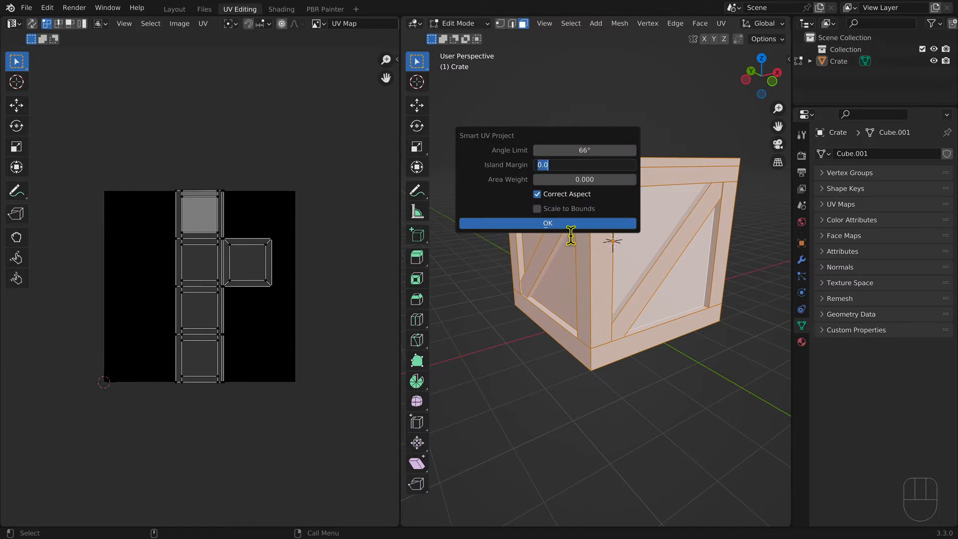
{"action": "type", "text": "0.003"}
{"action": "key", "text": "Return"}
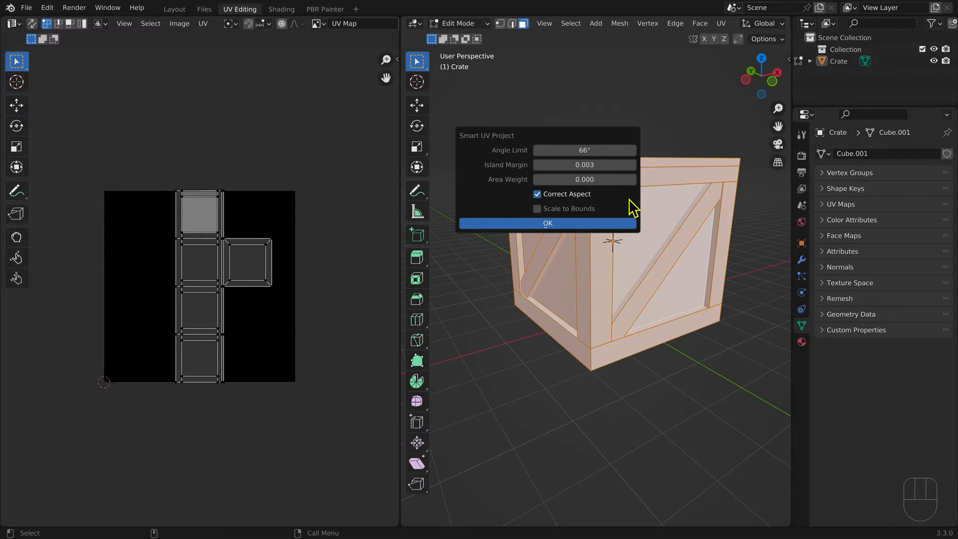
{"action": "left_click", "coordinate": [544, 223]}
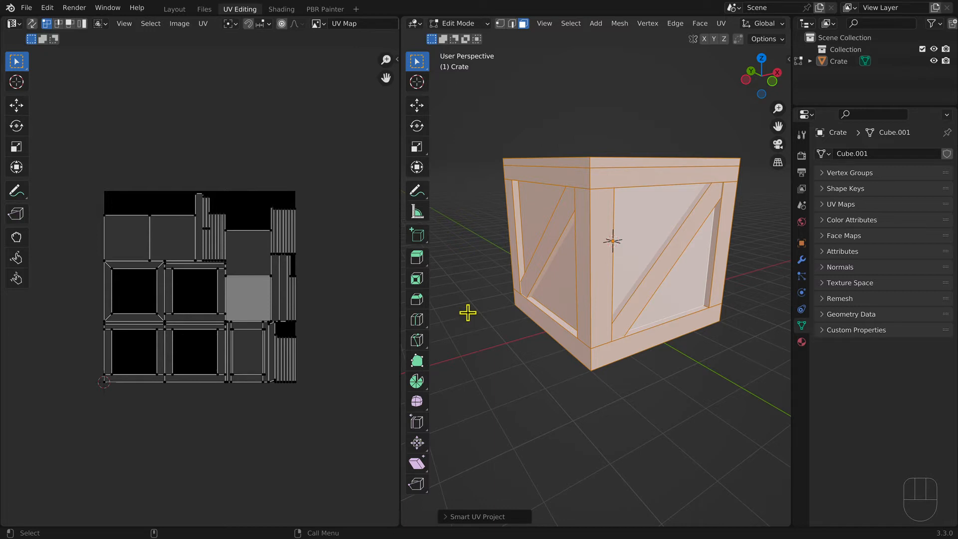
{"action": "left_click", "coordinate": [467, 313]}
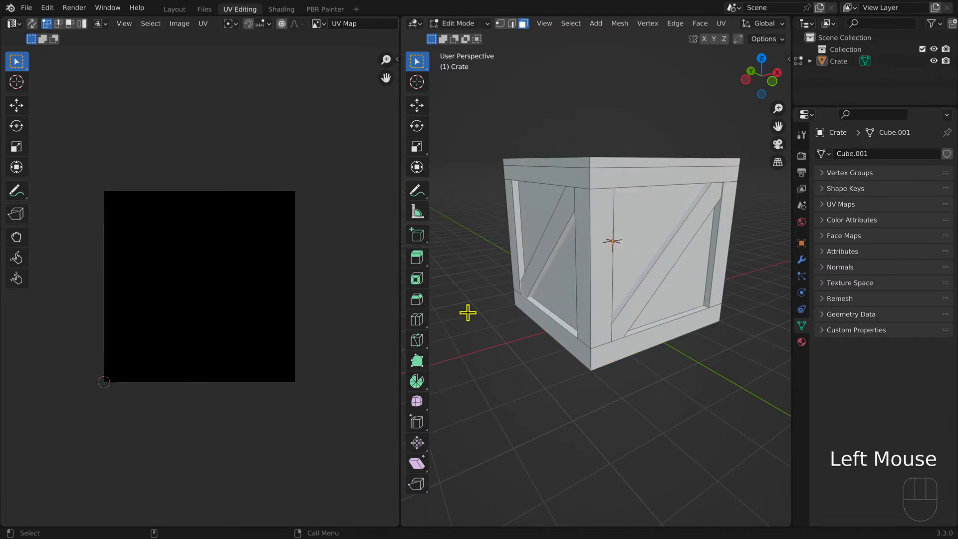
- UV-project the crate's front faces from the front orthographic view with Project from View, and deselect them
{"action": "key", "text": "KP_1"}
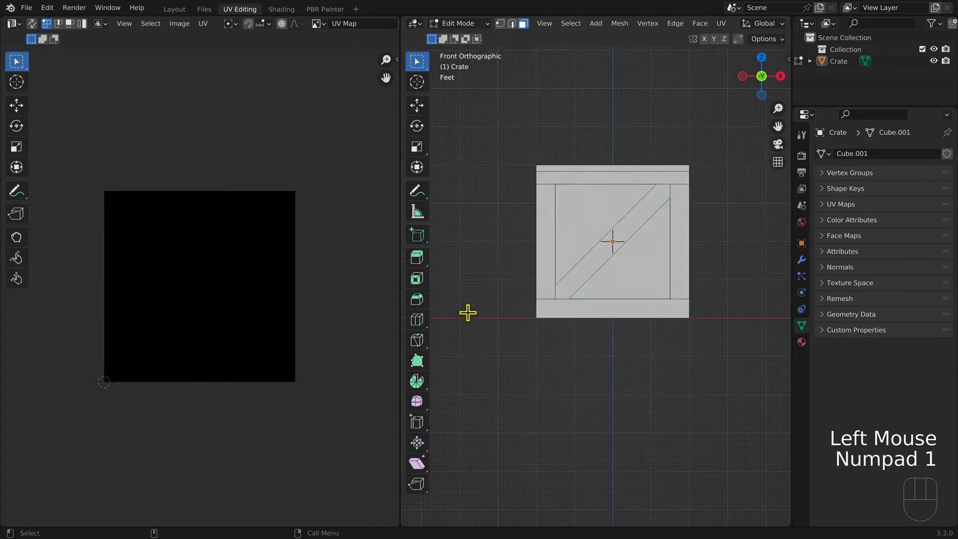
{"action": "key", "text": "u"}
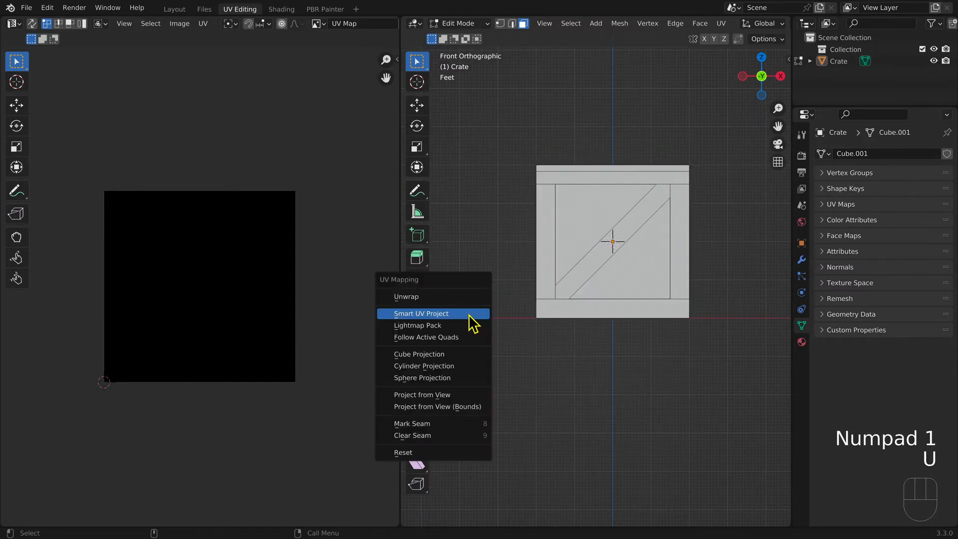
{"action": "key", "text": "Escape"}
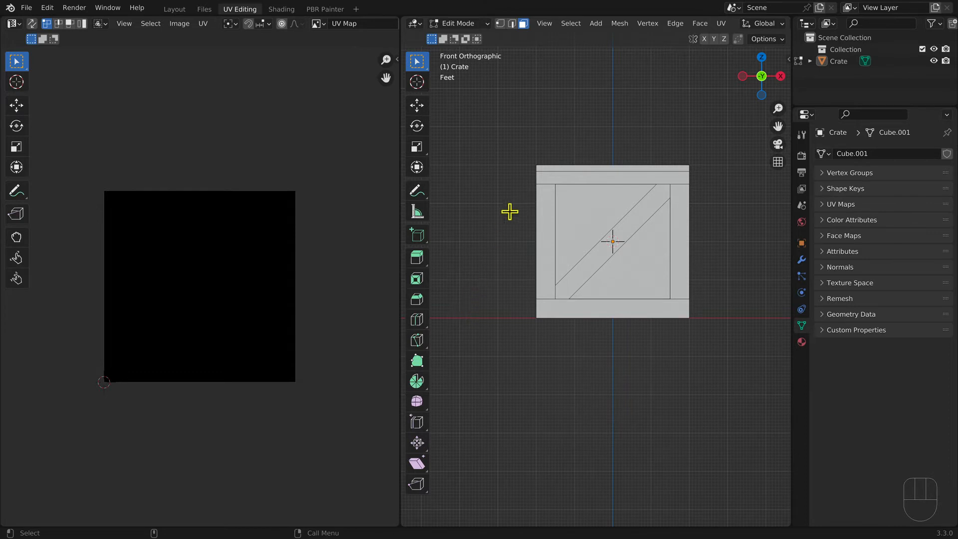
{"action": "left_click_drag", "start_coordinate": [522, 134], "coordinate": [709, 342]}
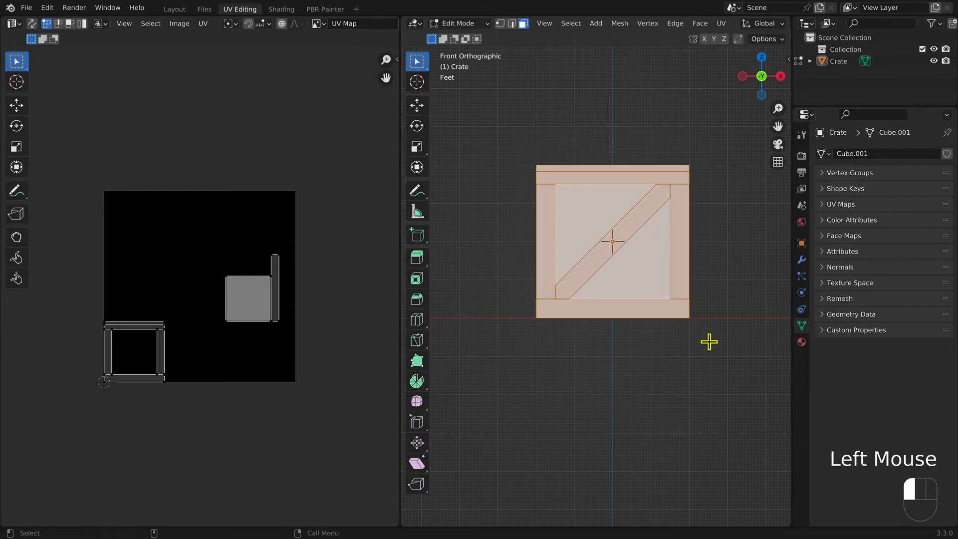
{"action": "key", "text": "u"}
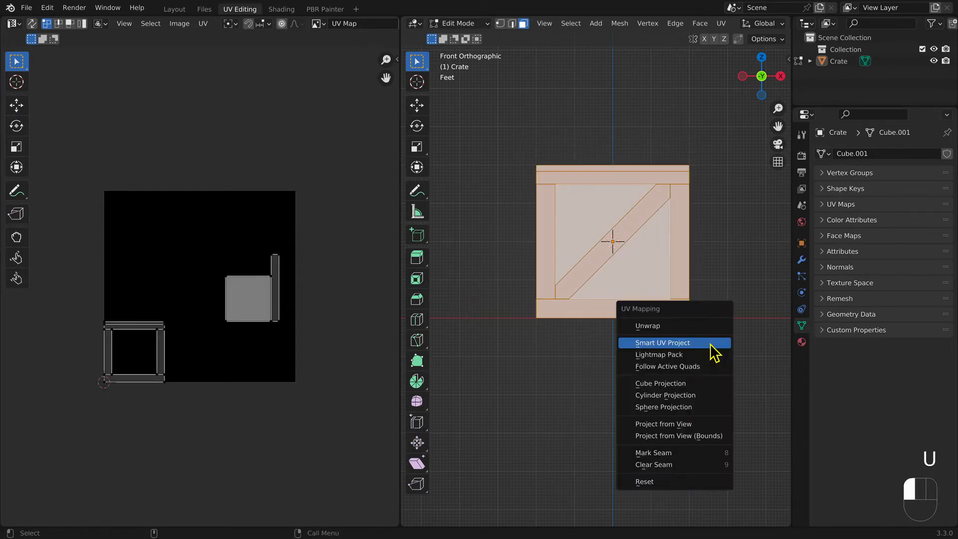
{"action": "left_click", "coordinate": [692, 425]}
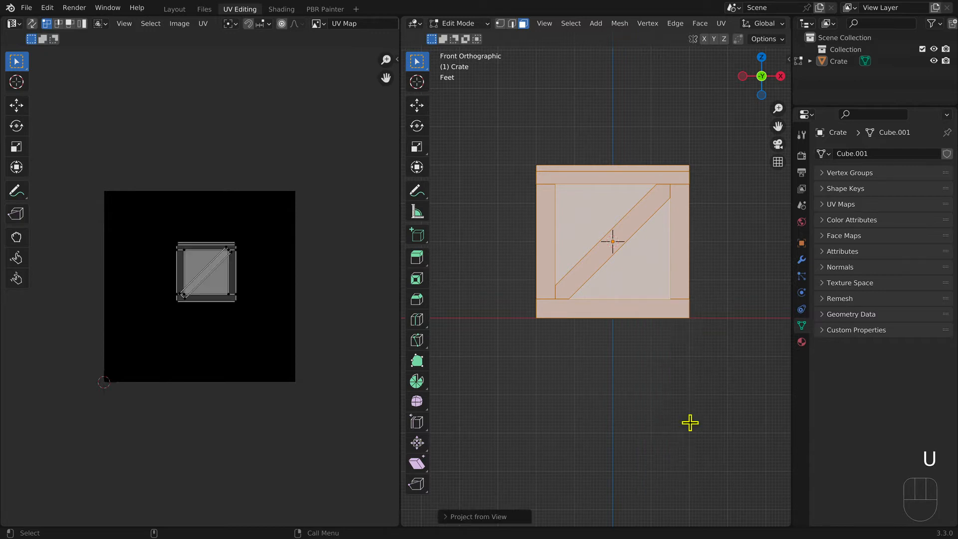
{"action": "left_click", "coordinate": [690, 423]}
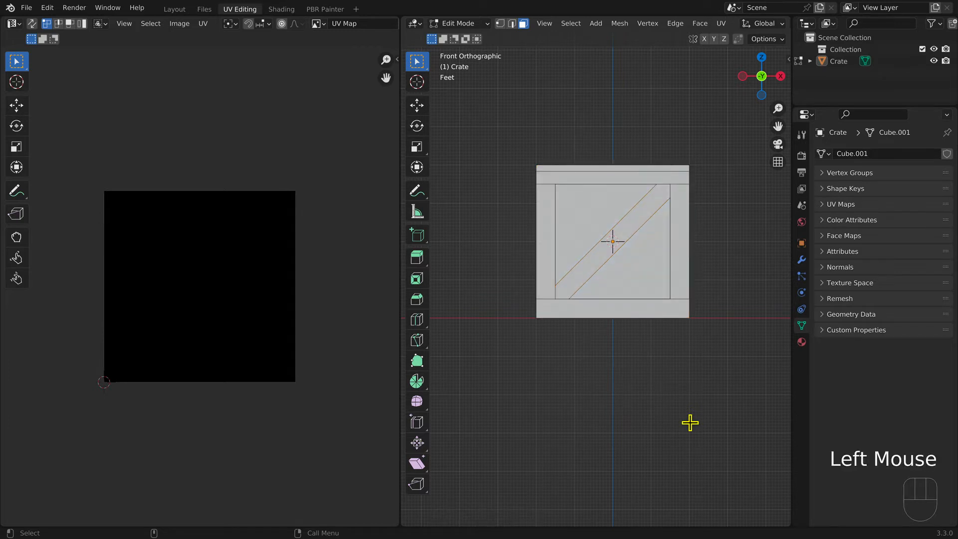
- Select the crate's right-side faces and UV-project them from the right orthographic view with Project from View
{"action": "key", "text": "KP_3"}
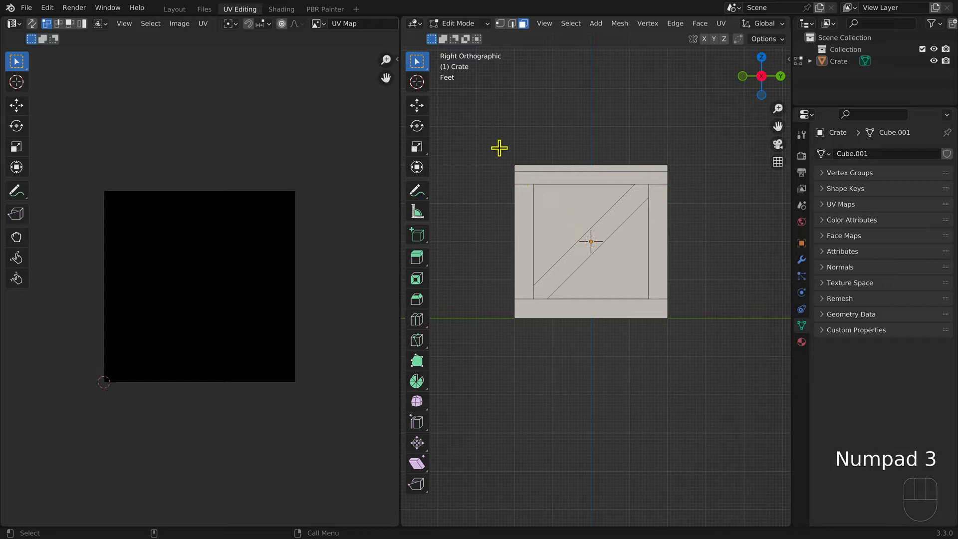
{"action": "left_click_drag", "start_coordinate": [499, 148], "coordinate": [684, 342]}
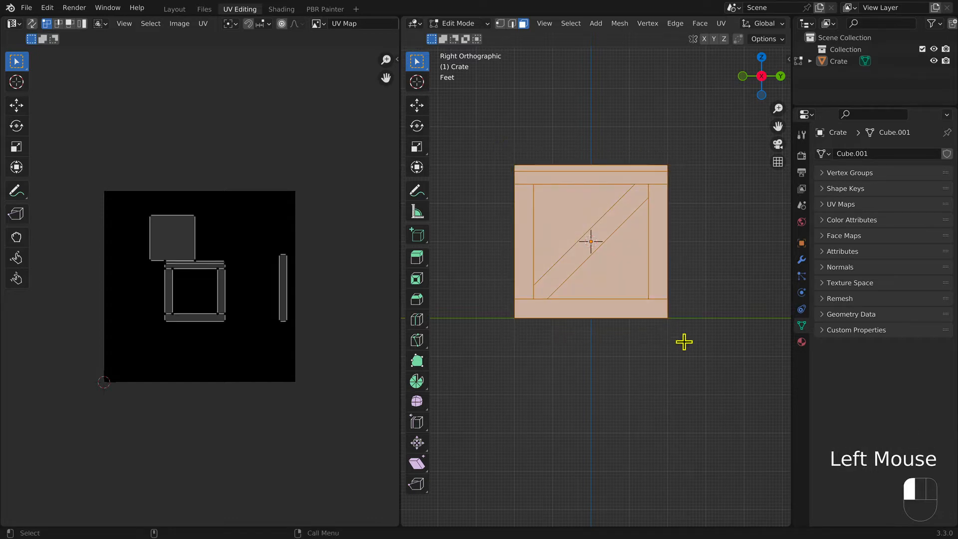
{"action": "key", "text": "u"}
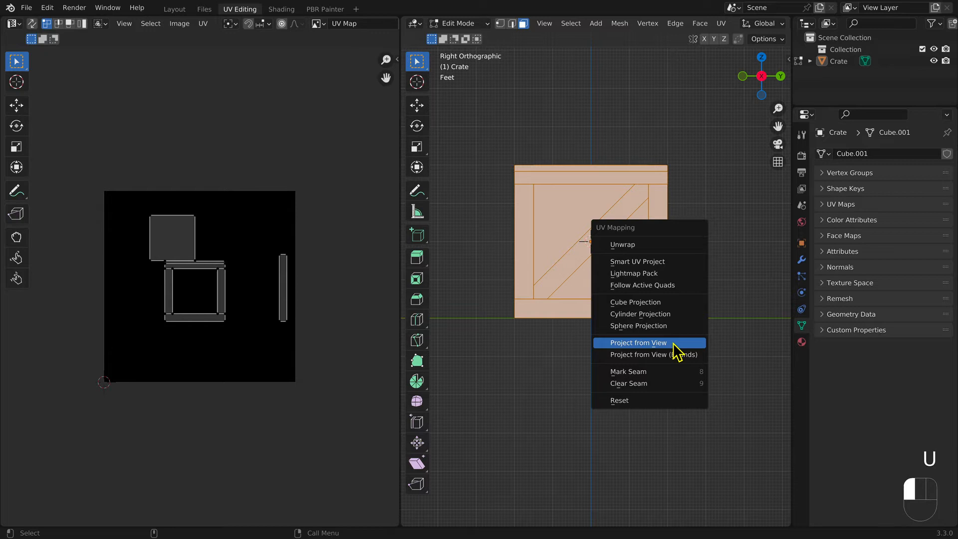
{"action": "left_click", "coordinate": [673, 343]}
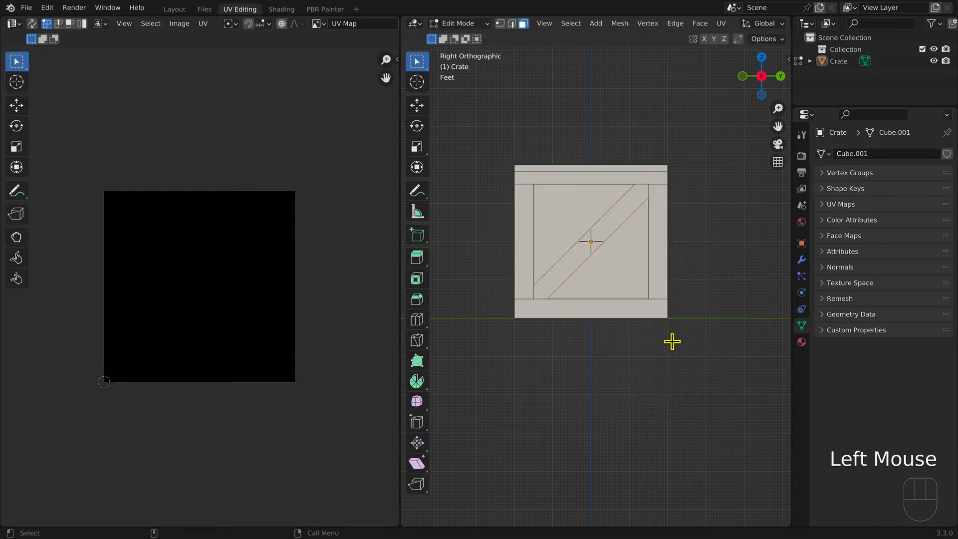
- UV-project the crate's left-side faces from the left orthographic view with Project from View, and deselect them
{"action": "key", "text": "ctrl"}
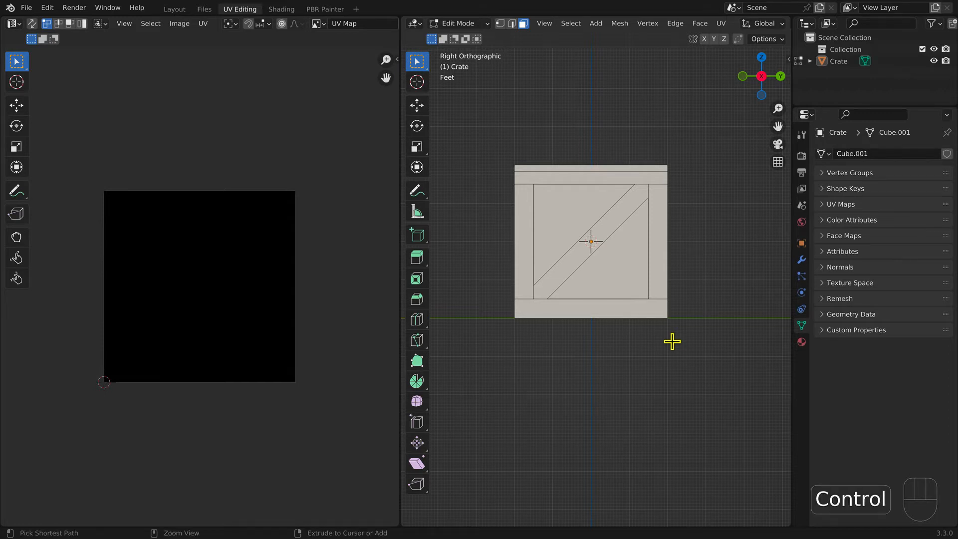
{"action": "key", "text": "ctrl+KP_3"}
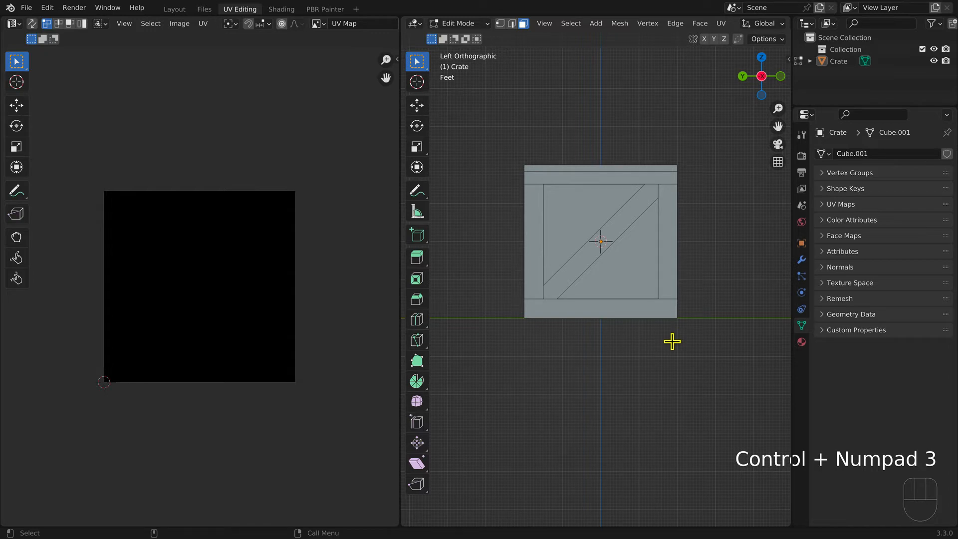
{"action": "left_click_drag", "start_coordinate": [511, 155], "coordinate": [700, 338]}
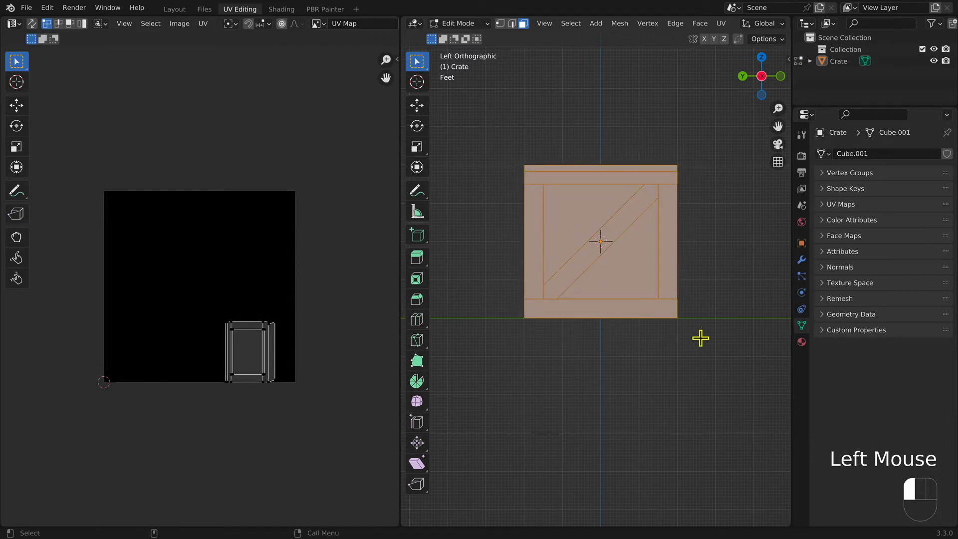
{"action": "key", "text": "u"}
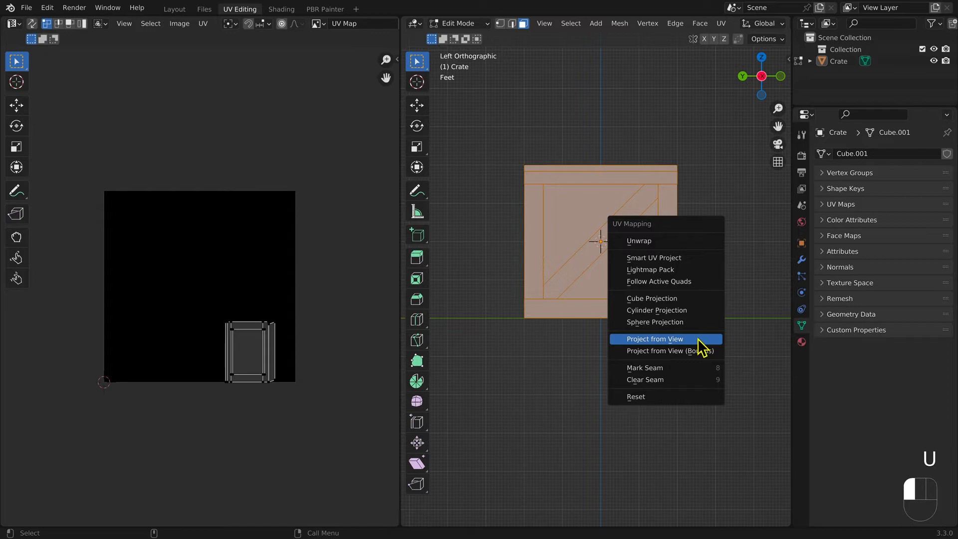
{"action": "left_click", "coordinate": [698, 339]}
{"action": "left_click", "coordinate": [697, 337]}
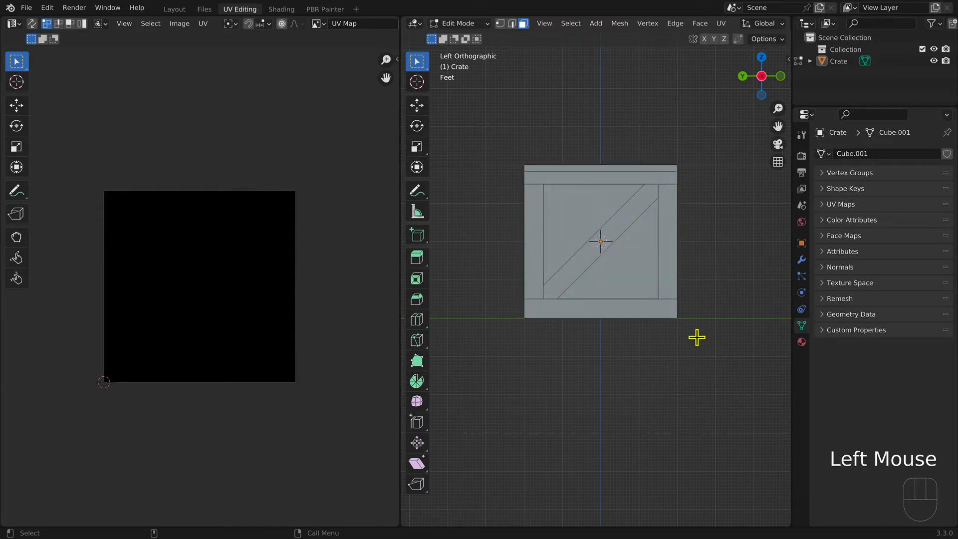
- UV-project the crate's back faces from the back orthographic view with Project from View, and deselect them
{"action": "key", "text": "ctrl+KP_1"}
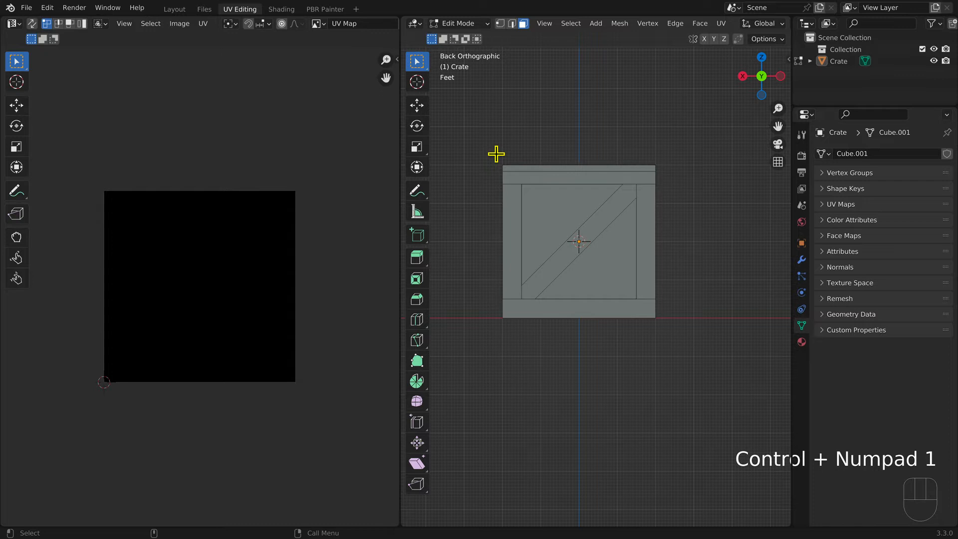
{"action": "left_click_drag", "start_coordinate": [496, 153], "coordinate": [673, 336]}
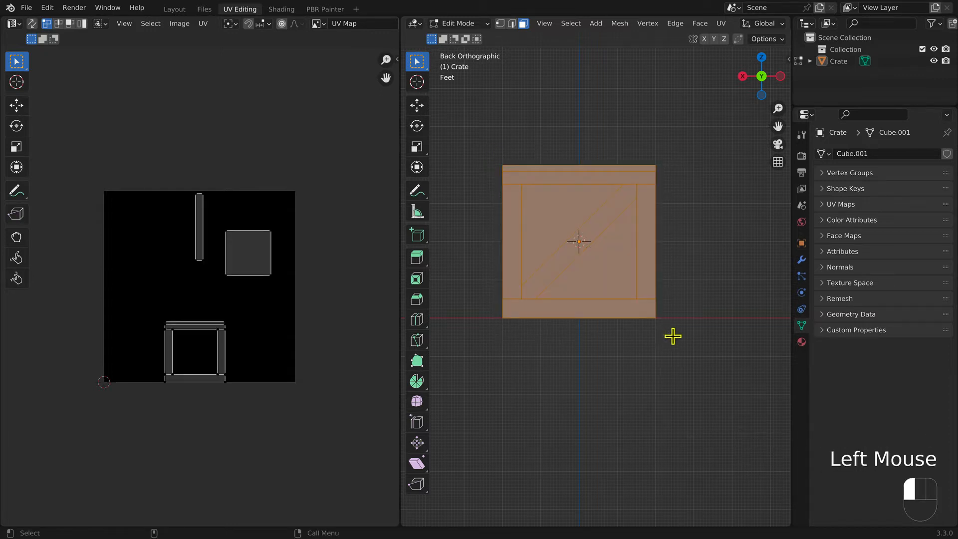
{"action": "key", "text": "u"}
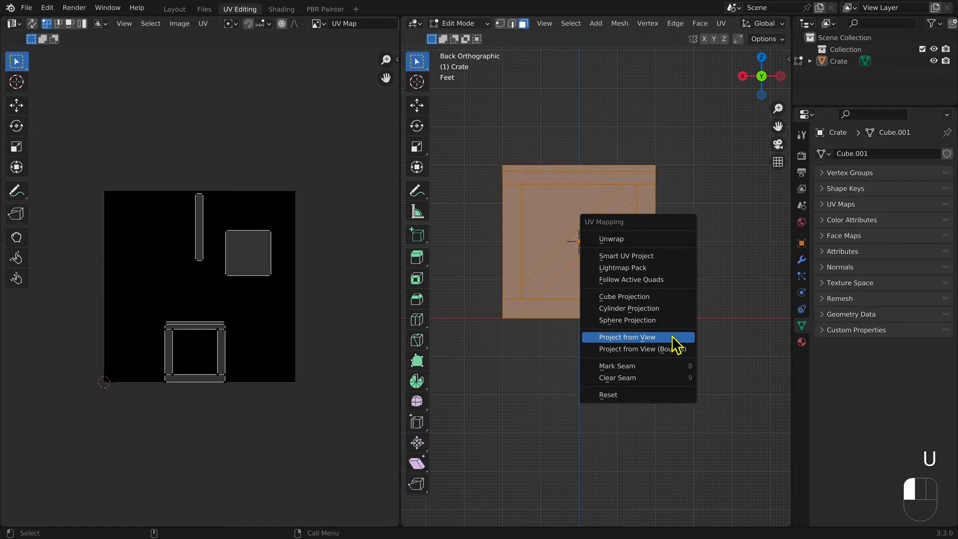
{"action": "left_click", "coordinate": [673, 339]}
{"action": "left_click", "coordinate": [673, 347]}
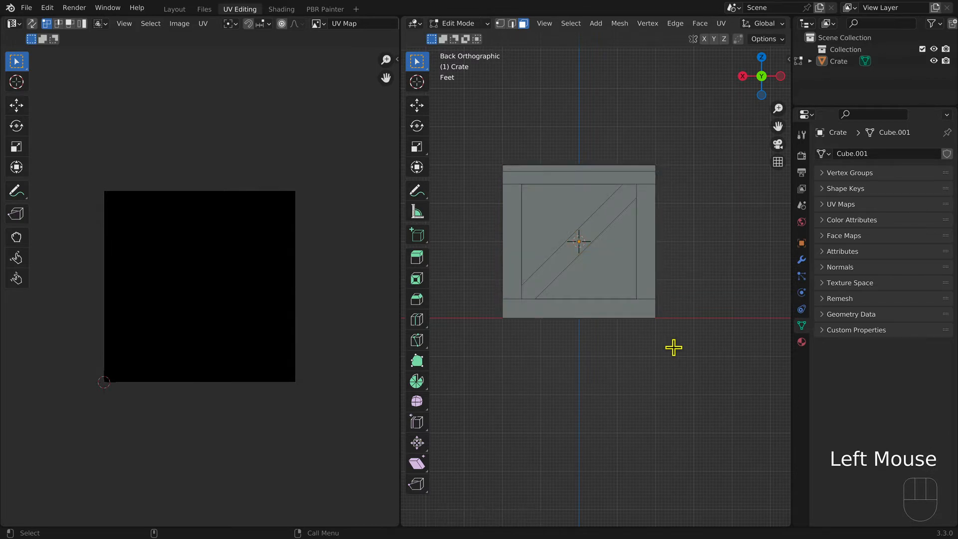
- UV-project the crate's top faces from the top orthographic view with Project from View, and deselect them
{"action": "key", "text": "KP_7"}
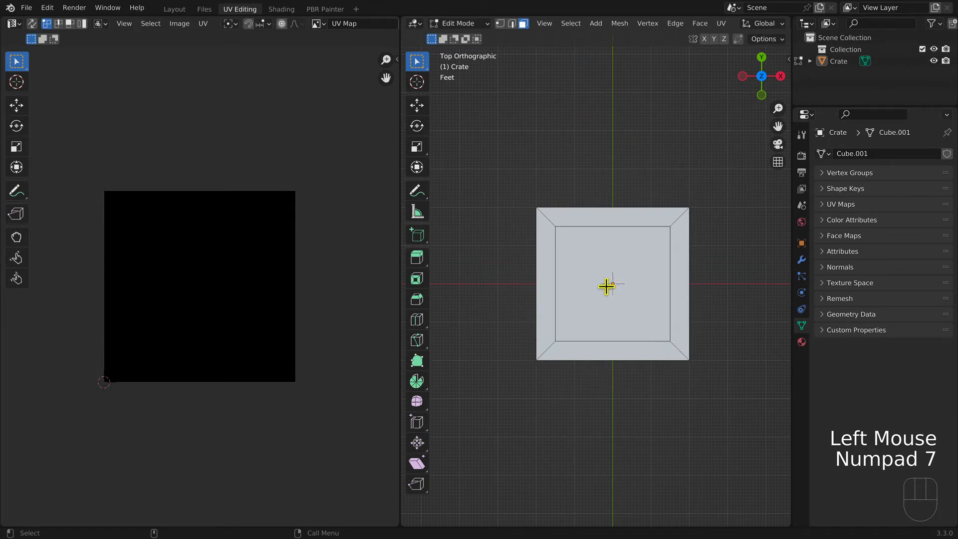
{"action": "left_click_drag", "start_coordinate": [524, 191], "coordinate": [702, 379]}
{"action": "key", "text": "u"}
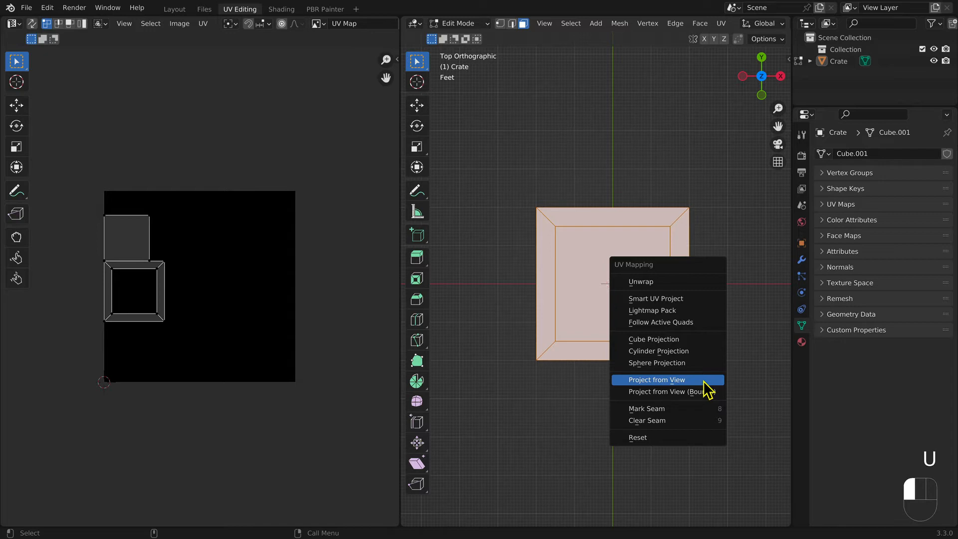
{"action": "left_click", "coordinate": [703, 382]}
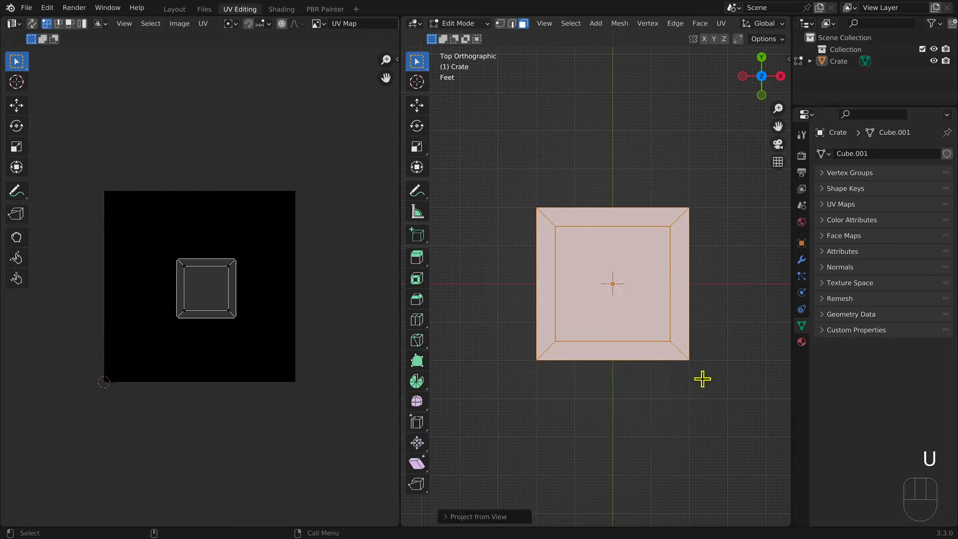
{"action": "left_click", "coordinate": [657, 392]}
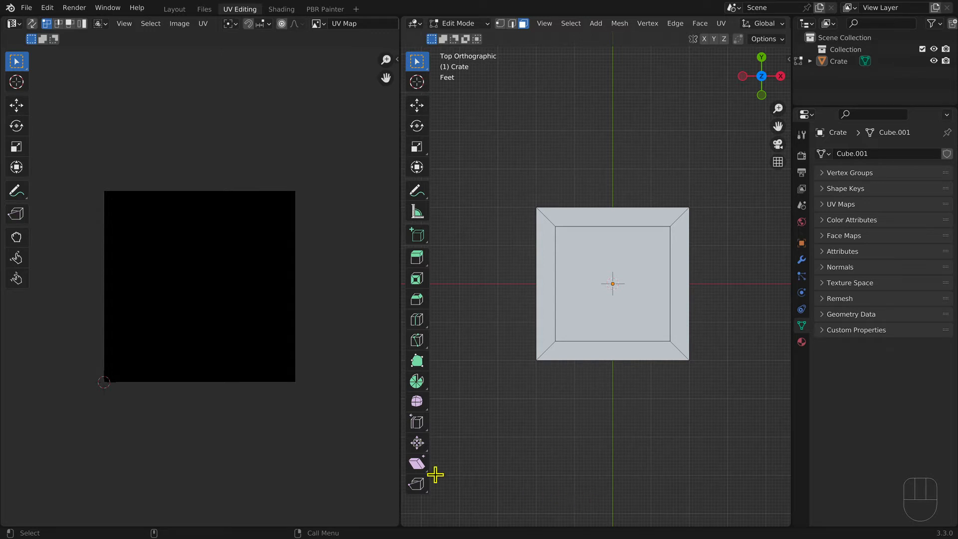
- Show the UV Toolkit tools in the UV editor and select all of the crate's faces to display their UV islands
{"action": "key", "text": "n"}
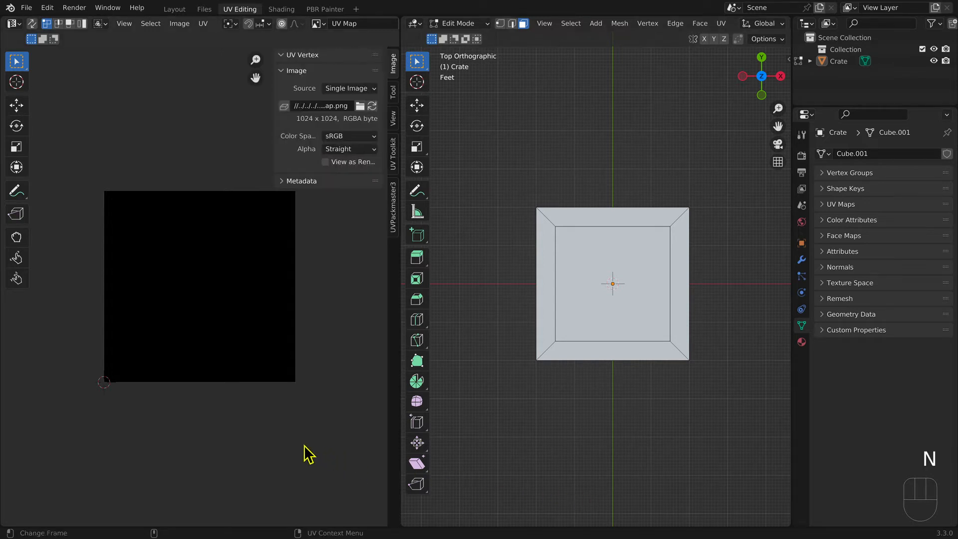
{"action": "left_click", "coordinate": [394, 155]}
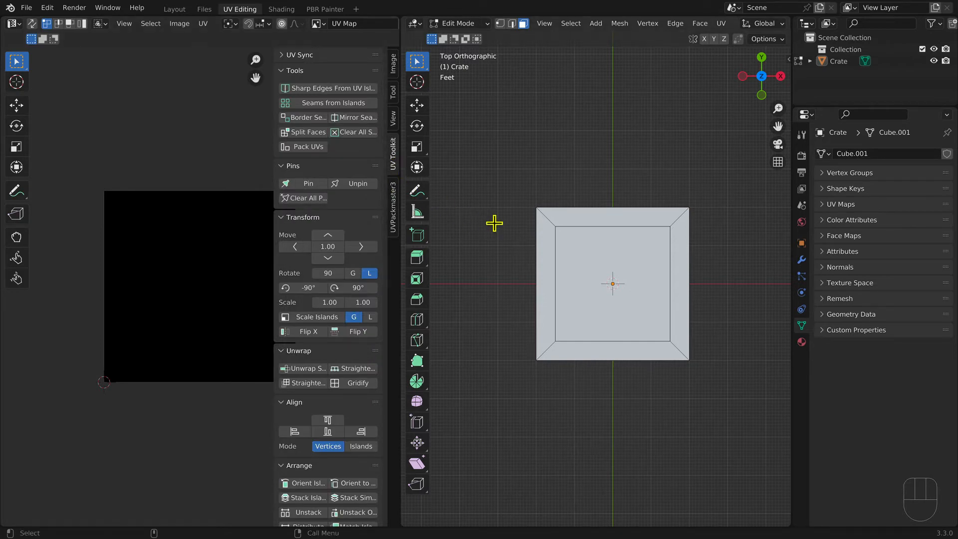
{"action": "key", "text": "a"}
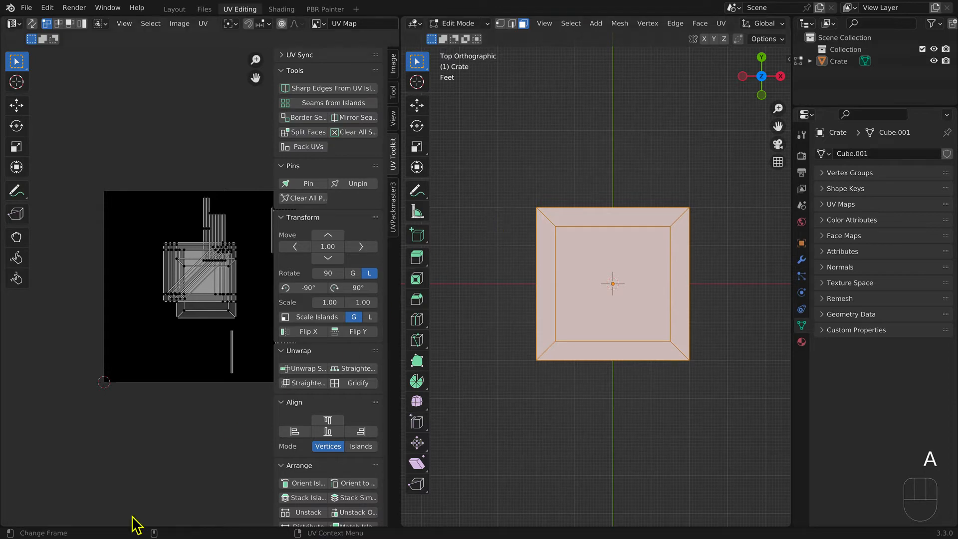
{"action": "left_click_drag", "start_coordinate": [154, 496], "coordinate": [98, 485], "text": "alt+super"}
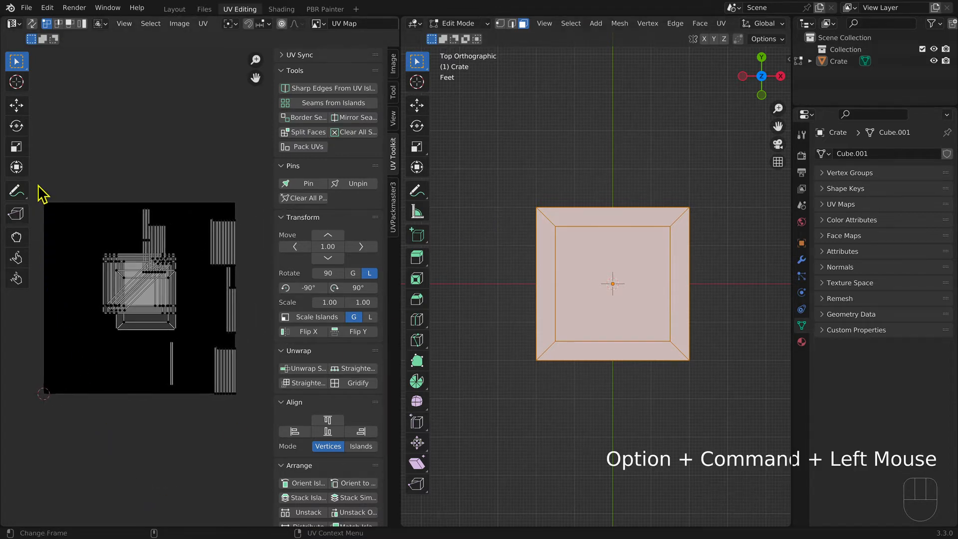
- Pack all of the crate's UV islands within the UV Map image and turn on UV sync selection
{"action": "left_click_drag", "start_coordinate": [37, 183], "coordinate": [257, 420]}
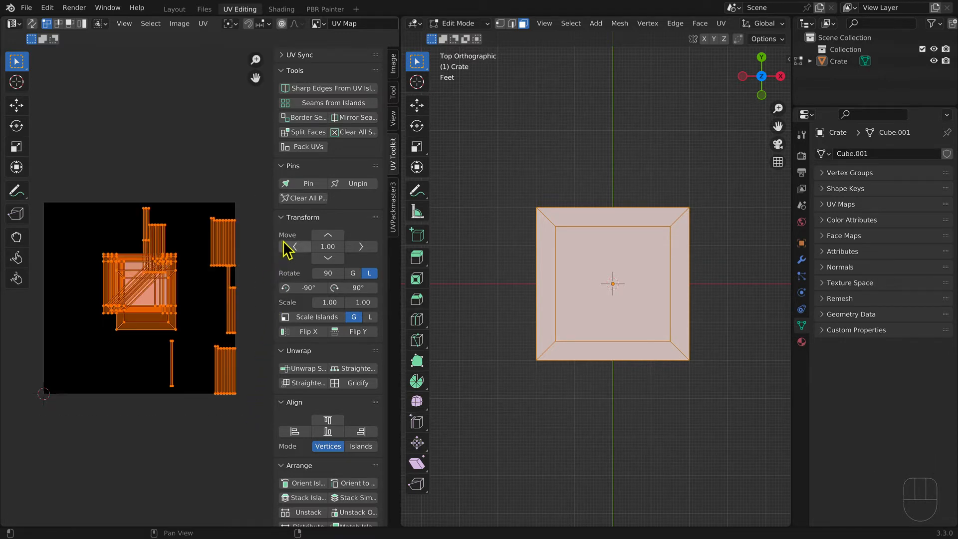
{"action": "left_click", "coordinate": [305, 148]}
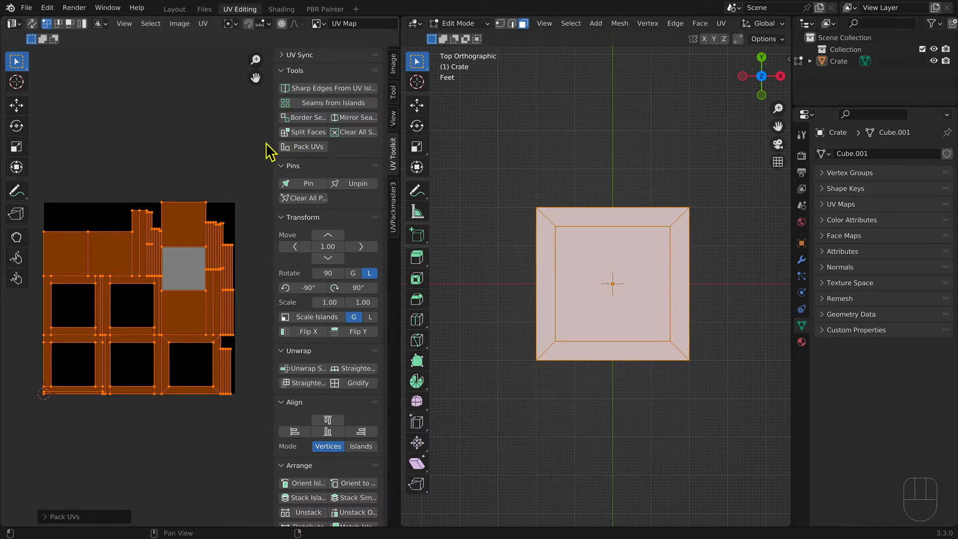
{"action": "left_click", "coordinate": [31, 25]}
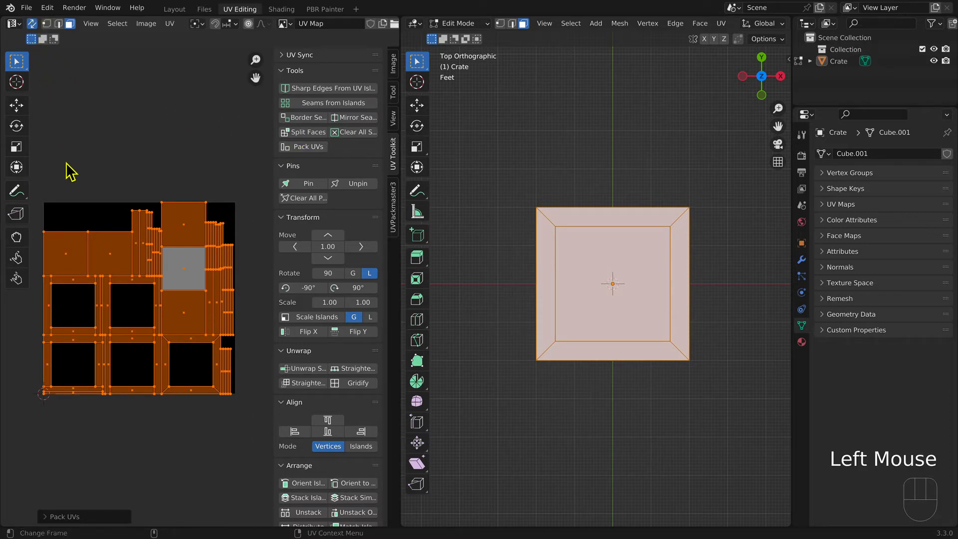
- Select the horizontal frame-board islands around the five black openings in the UV layout and rotate them 90° individually
{"action": "double_click", "coordinate": [76, 279]}
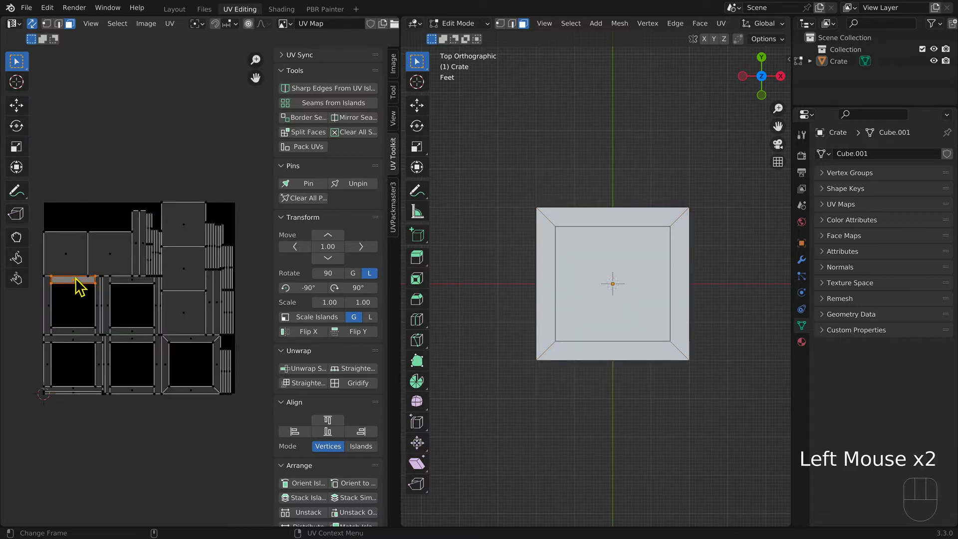
{"action": "double_click", "coordinate": [74, 331], "text": "shift"}
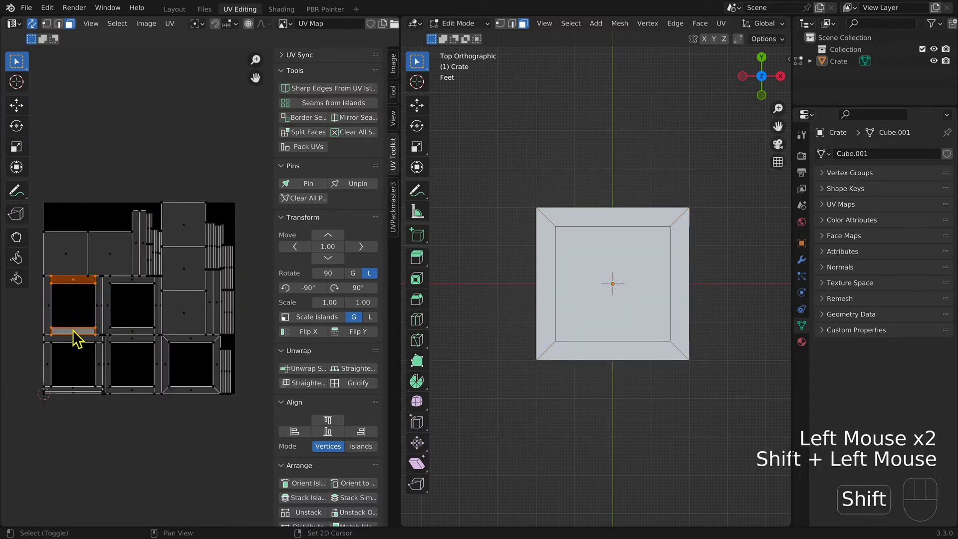
{"action": "left_click", "coordinate": [73, 390], "text": "shift"}
{"action": "left_click", "coordinate": [74, 390], "text": "shift"}
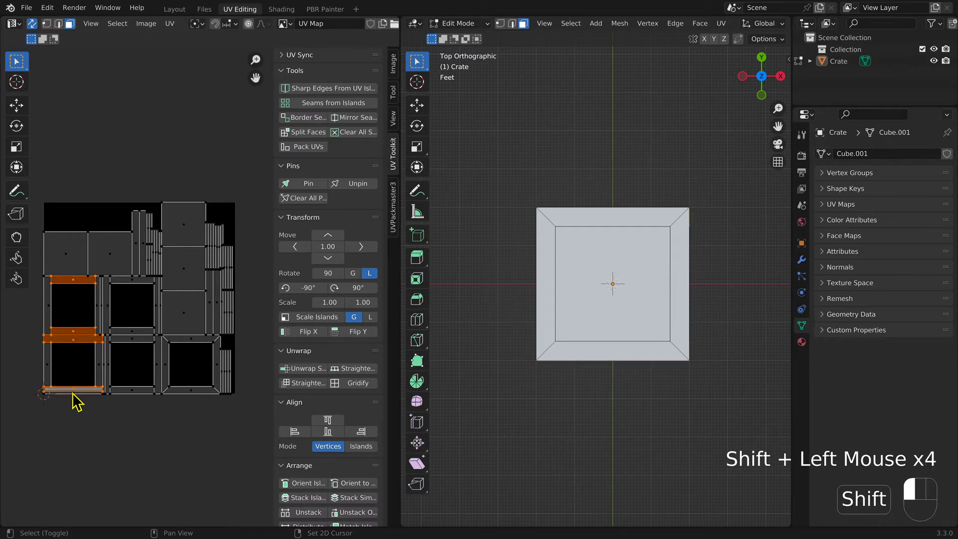
{"action": "left_click", "coordinate": [129, 391], "text": "shift"}
{"action": "left_click", "coordinate": [134, 338], "text": "shift"}
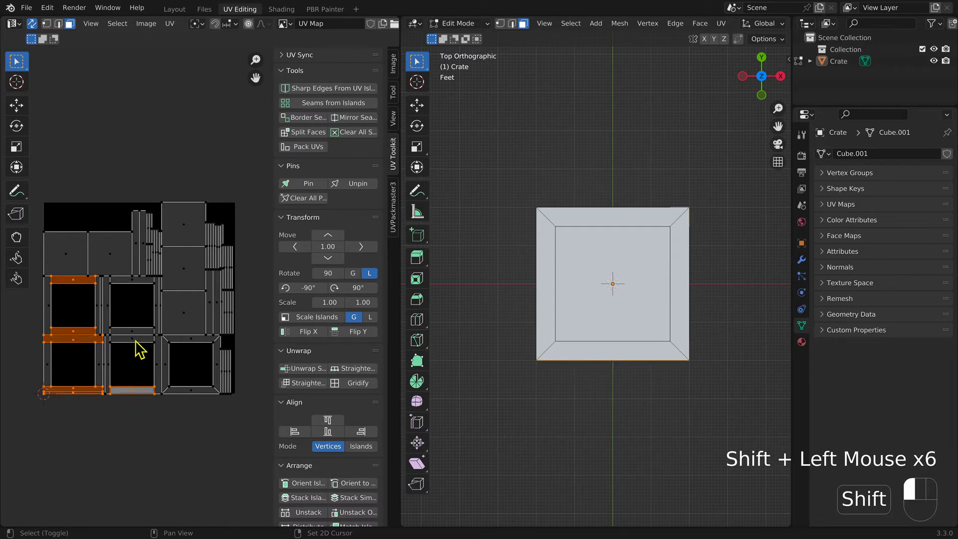
{"action": "left_click", "coordinate": [135, 331], "text": "shift"}
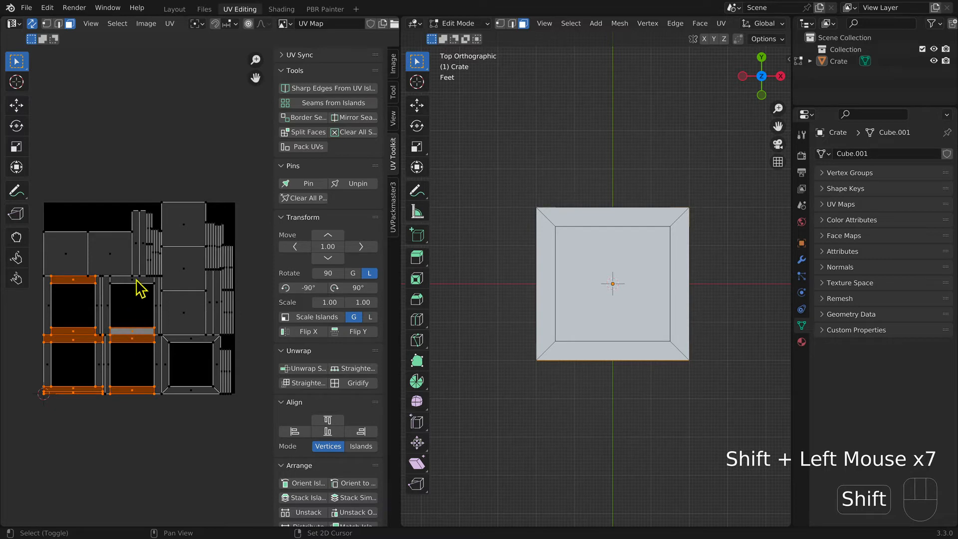
{"action": "left_click", "coordinate": [136, 279], "text": "shift"}
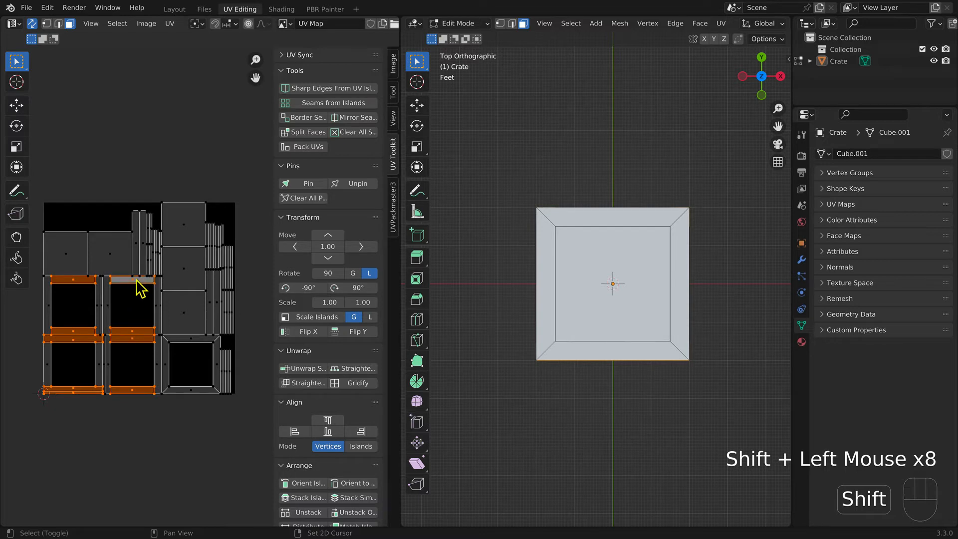
{"action": "left_click", "coordinate": [188, 339], "text": "shift"}
{"action": "left_click", "coordinate": [194, 390], "text": "shift"}
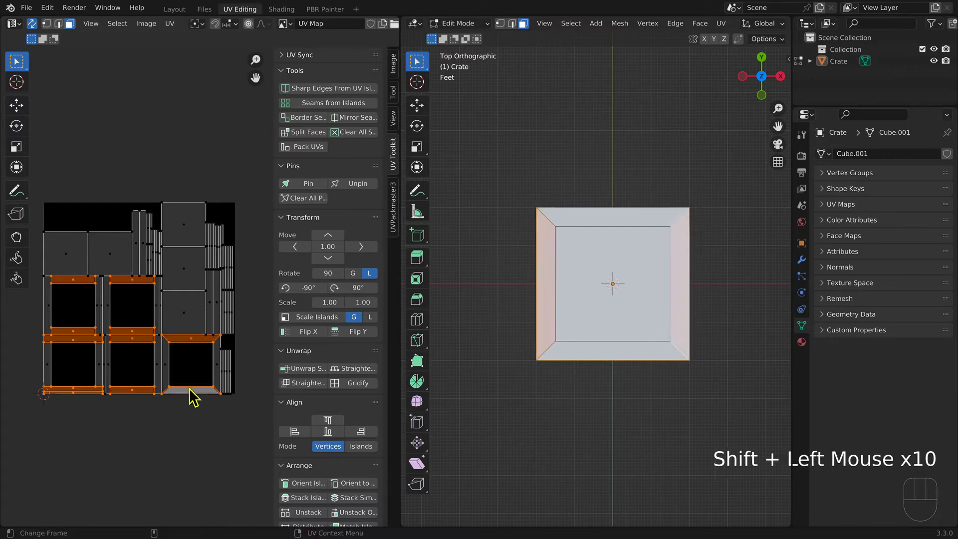
{"action": "left_click", "coordinate": [358, 288]}
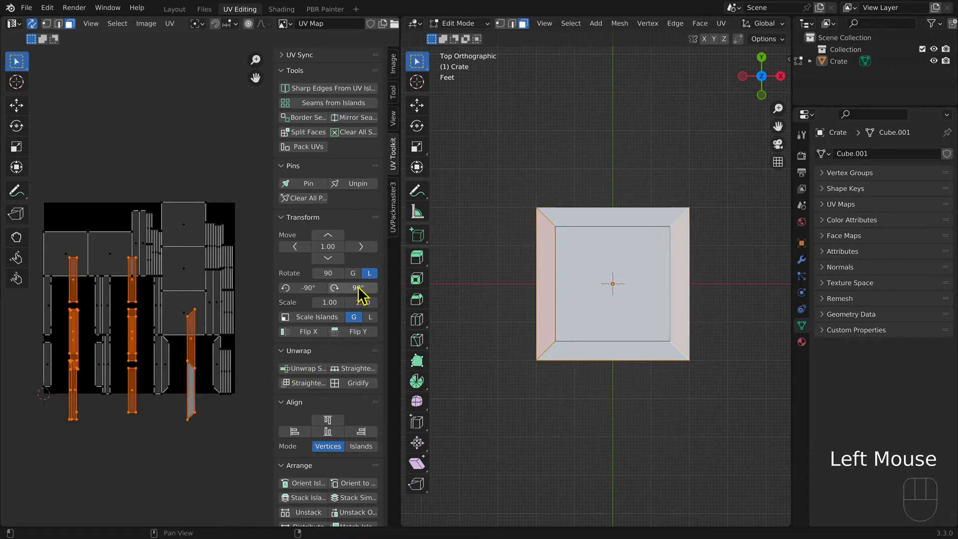
- Repack all of the crate's UV islands and save the UV Map image
{"action": "left_click_drag", "start_coordinate": [36, 193], "coordinate": [249, 447]}
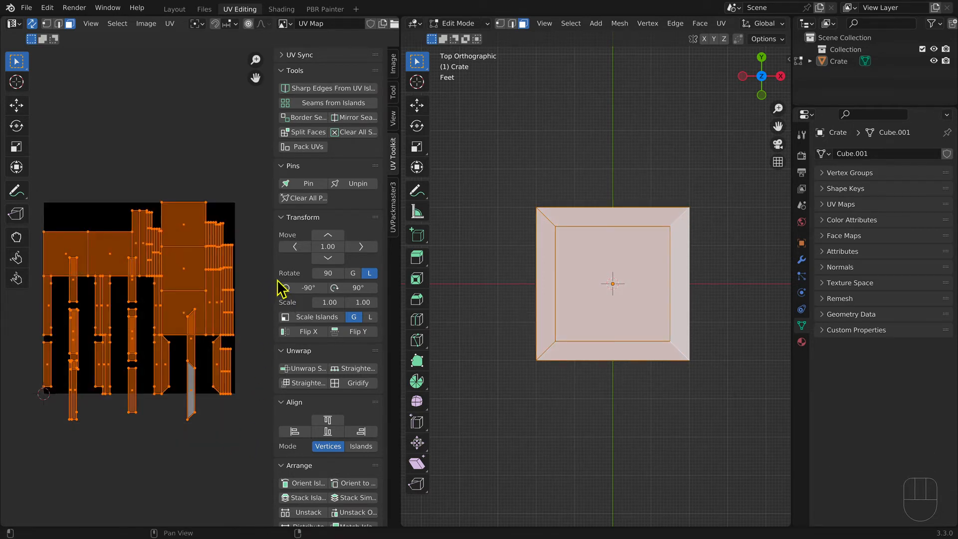
{"action": "left_click", "coordinate": [302, 148]}
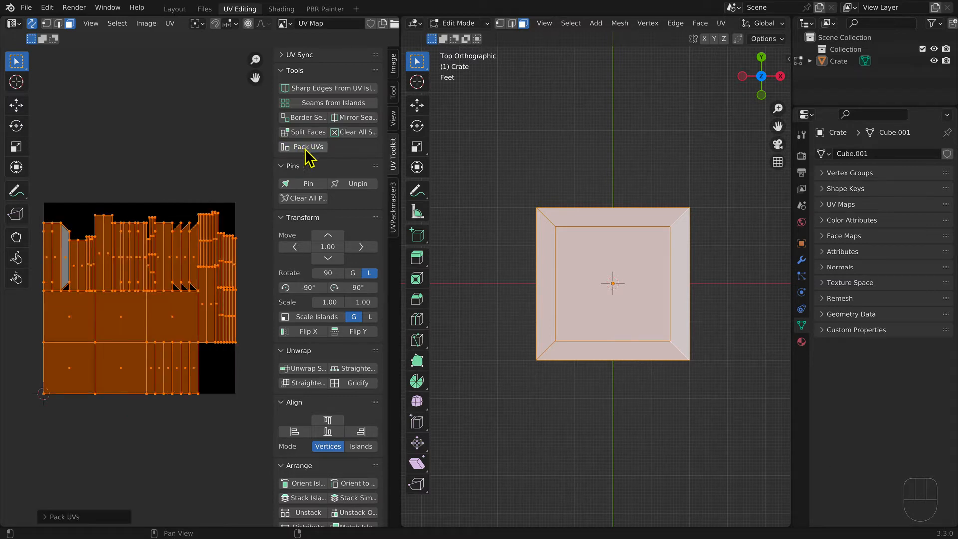
{"action": "left_click", "coordinate": [158, 30]}
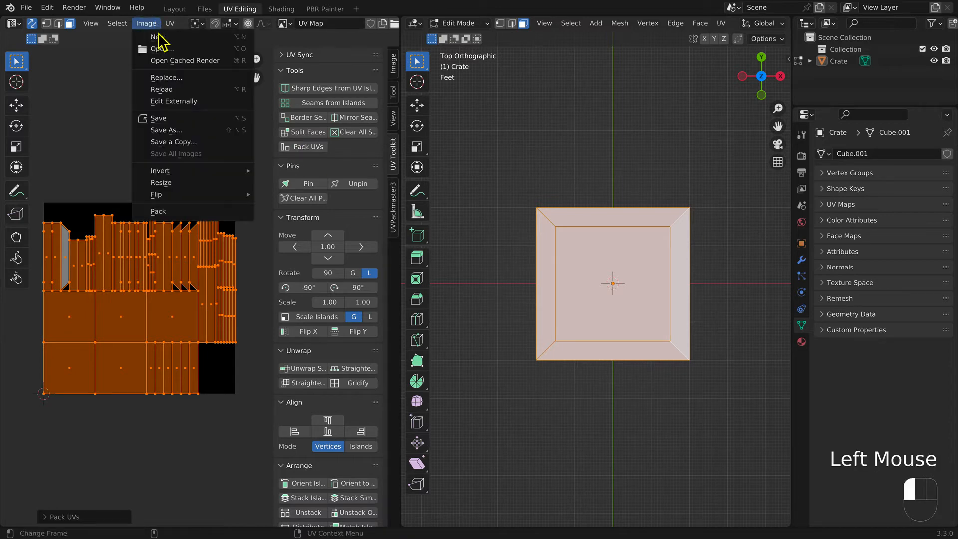
{"action": "left_click", "coordinate": [161, 120]}
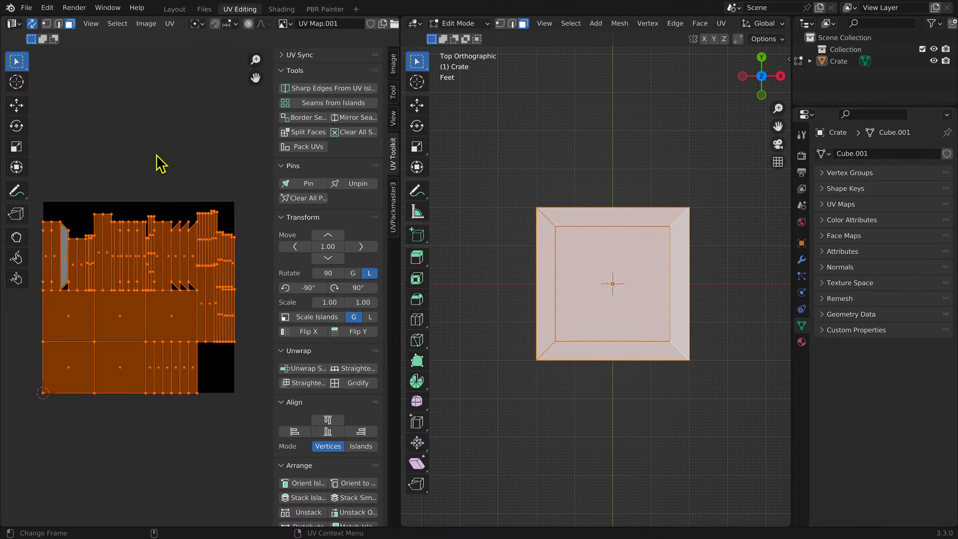
- Save the Blender file as Crate06.blend in the Temp folder
{"action": "left_click", "coordinate": [27, 8]}
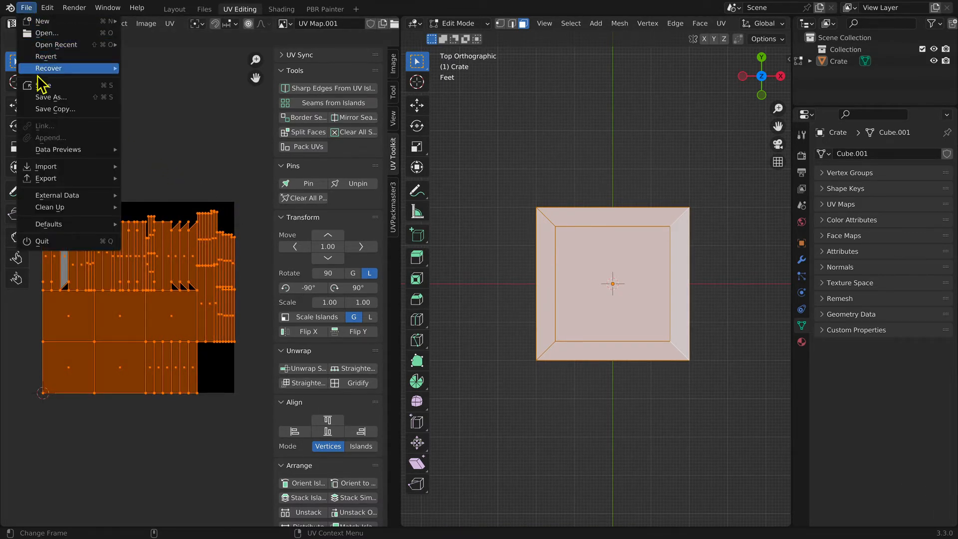
{"action": "left_click", "coordinate": [40, 96]}
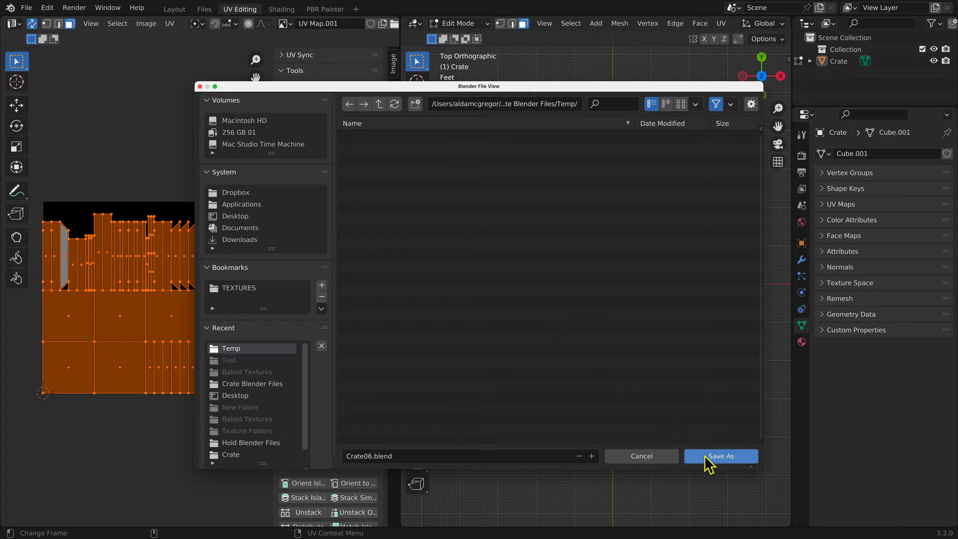
{"action": "left_click", "coordinate": [705, 455]}
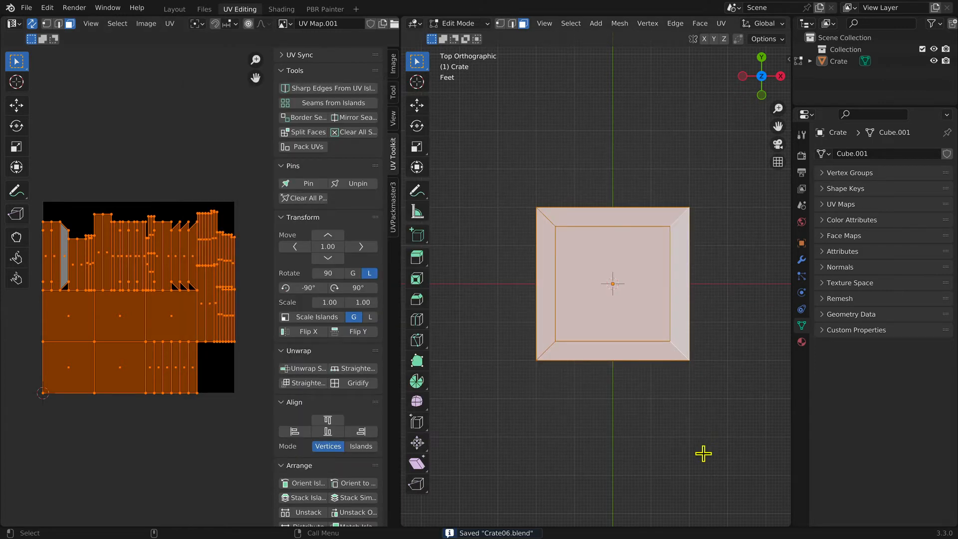
- In the PBR Painter workspace, enlarge the 3D viewport over the lower editors and view the crate in perspective from the front
{"action": "key", "text": "ctrl"}
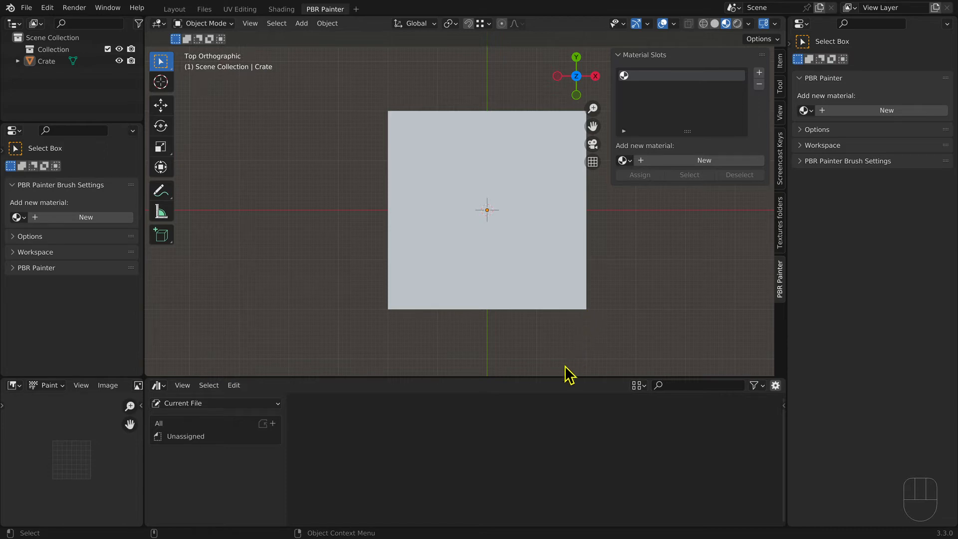
{"action": "left_click_drag", "start_coordinate": [559, 377], "coordinate": [540, 509]}
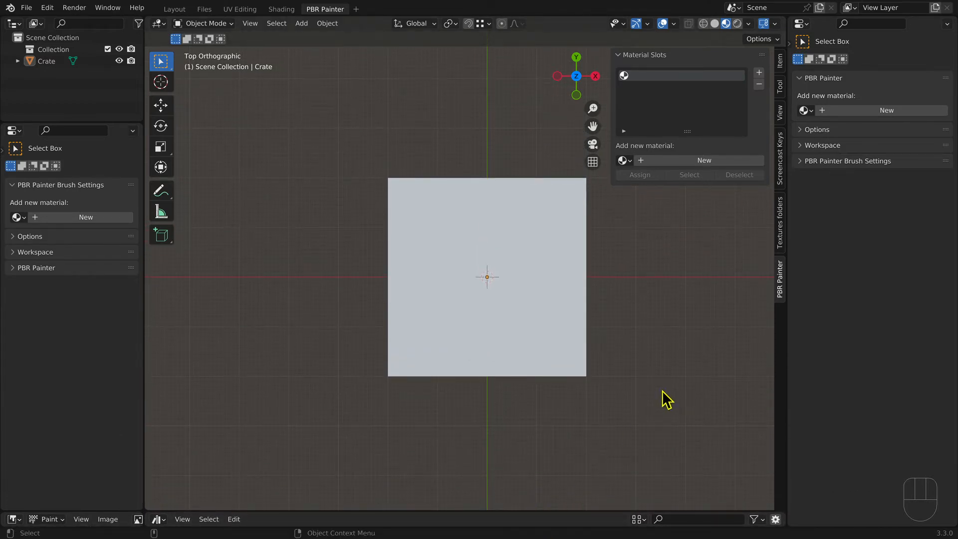
{"action": "key", "text": "KP_1"}
{"action": "left_click_drag", "start_coordinate": [648, 261], "coordinate": [545, 303], "text": "alt"}
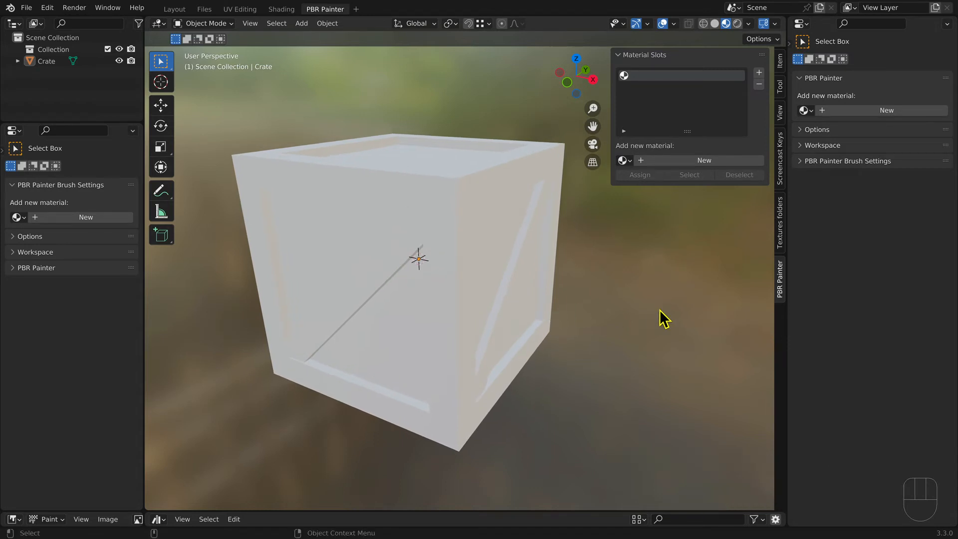
- Add a new material to the crate and name it Wood
{"action": "left_click", "coordinate": [654, 161]}
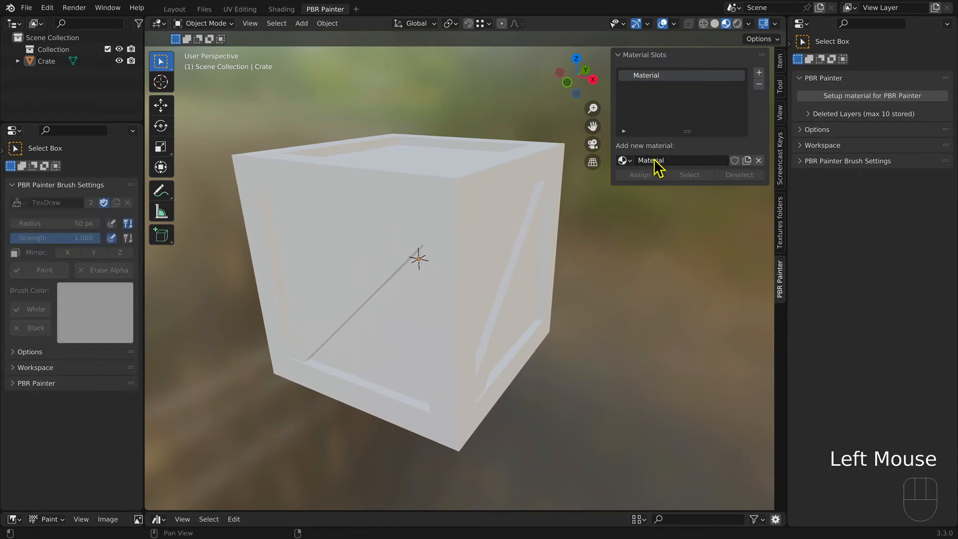
{"action": "double_click", "coordinate": [653, 160]}
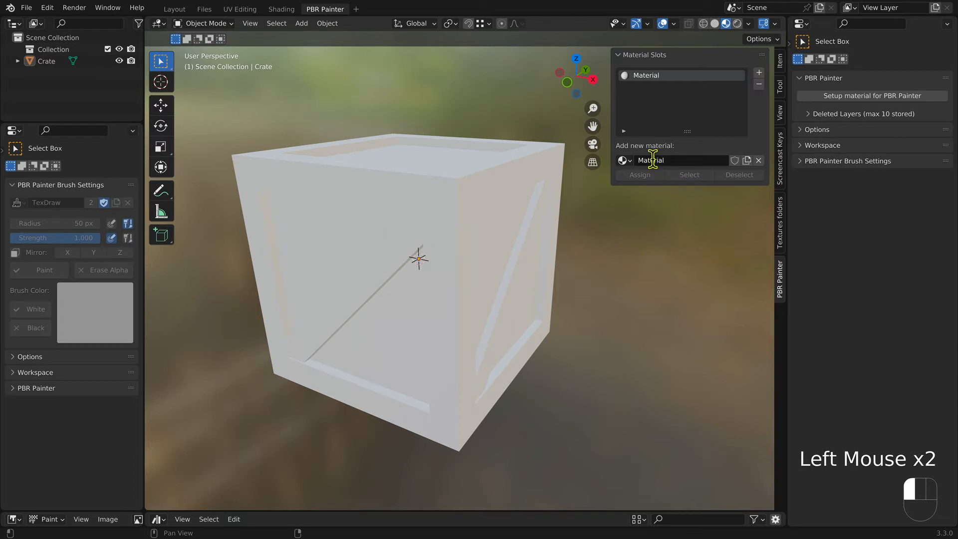
{"action": "left_click_drag", "start_coordinate": [669, 161], "coordinate": [620, 160]}
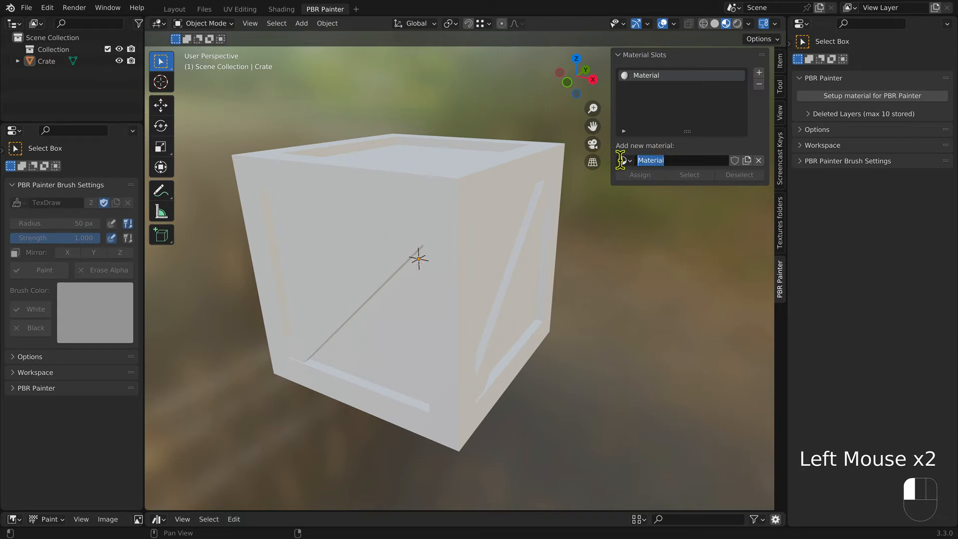
{"action": "type", "text": "Wood"}
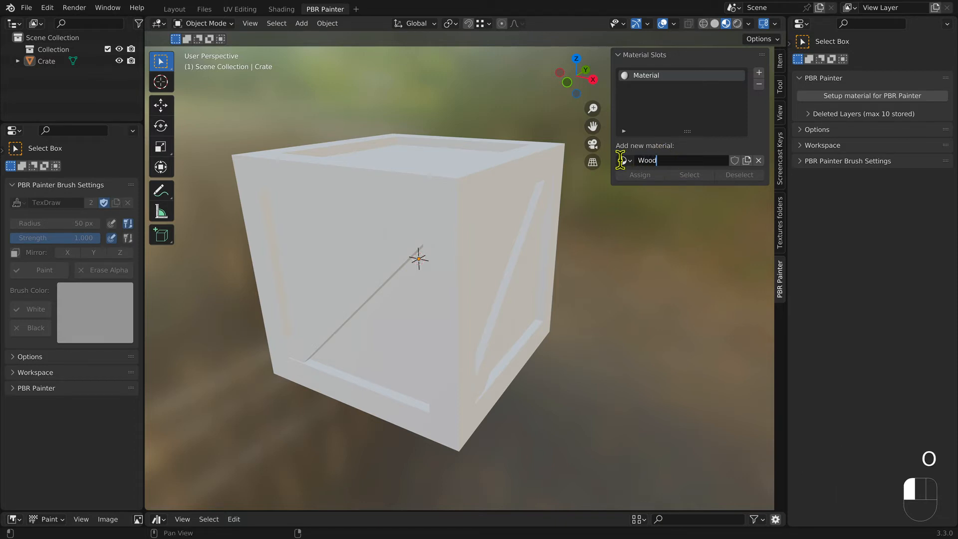
{"action": "left_click", "coordinate": [620, 161]}
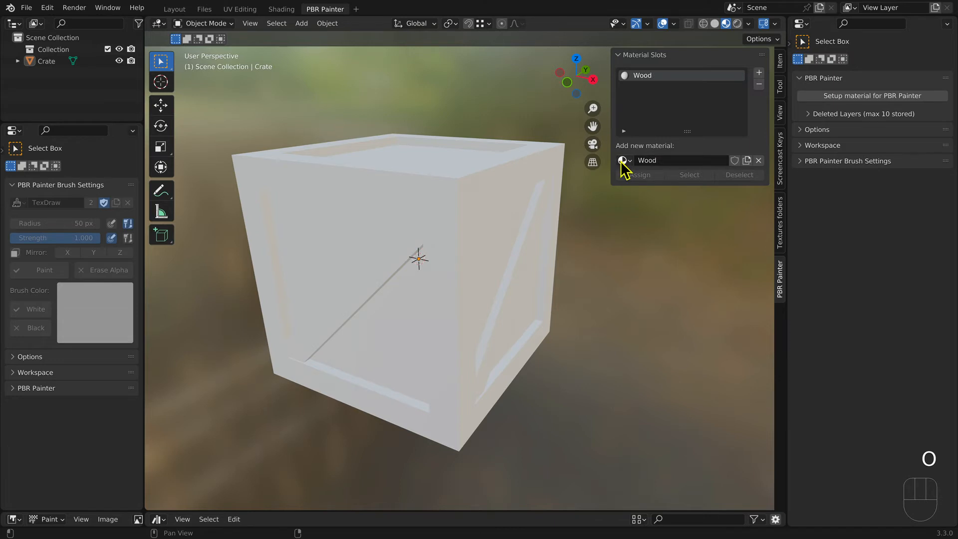
- Set up the Wood material for PBR Painter with Backup current material and Fake User turned off
{"action": "left_click", "coordinate": [816, 96]}
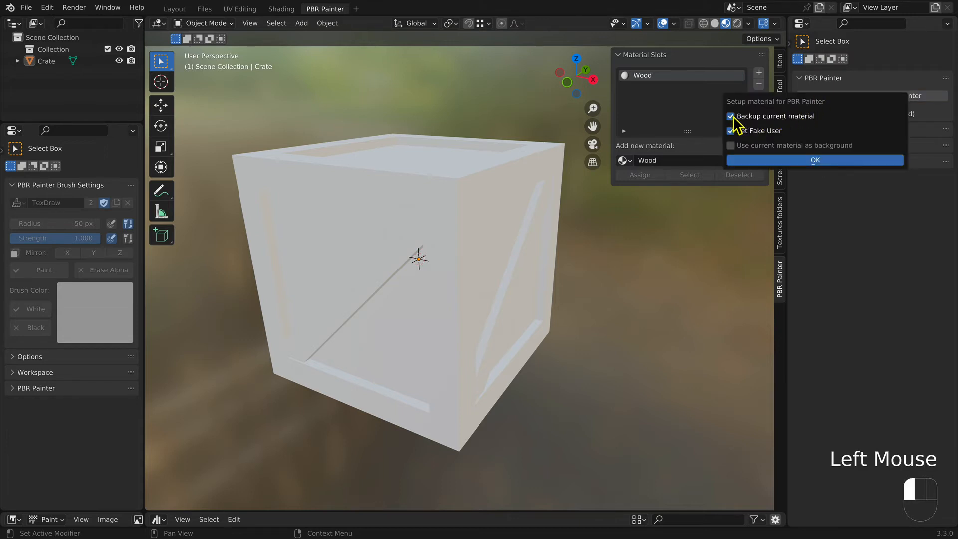
{"action": "left_click_drag", "start_coordinate": [732, 117], "coordinate": [731, 131]}
{"action": "left_click", "coordinate": [792, 160]}
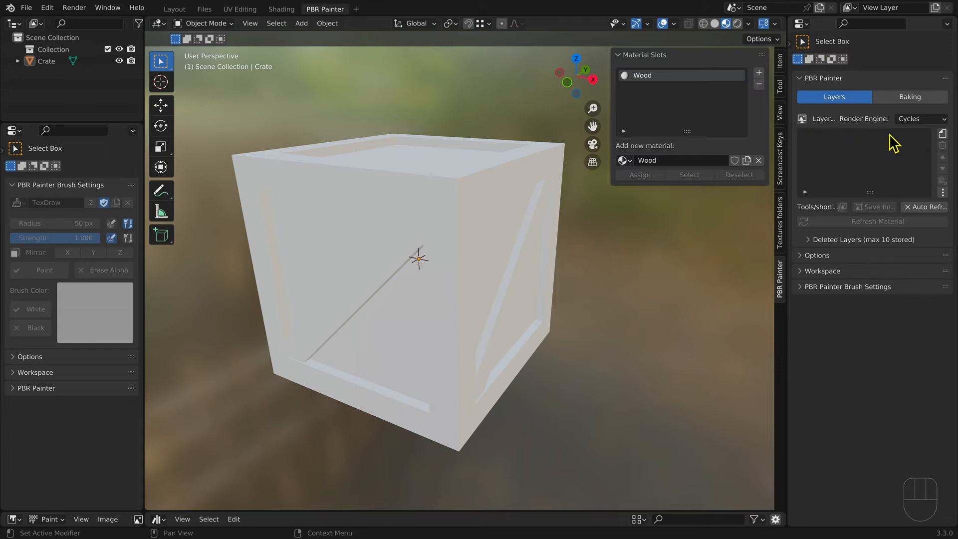
- Add a PBR Painter layer named Wood with layer type Standard and the Filled option
{"action": "left_click", "coordinate": [943, 134]}
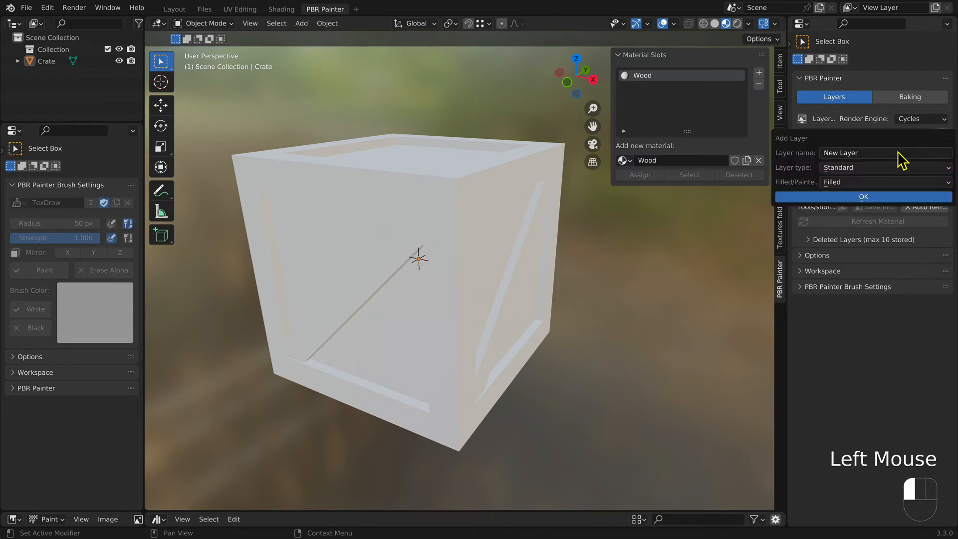
{"action": "left_click", "coordinate": [858, 155]}
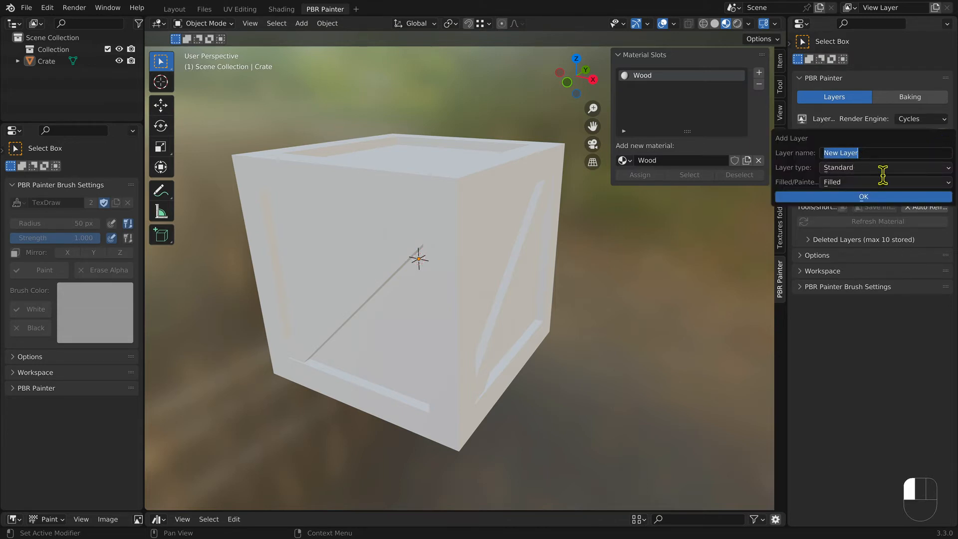
{"action": "type", "text": "Wood"}
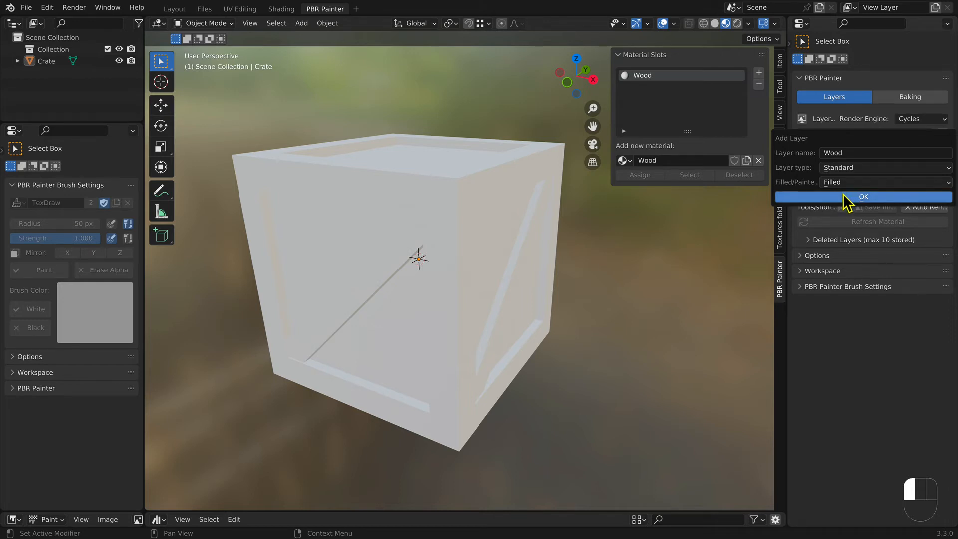
{"action": "left_click", "coordinate": [848, 197]}
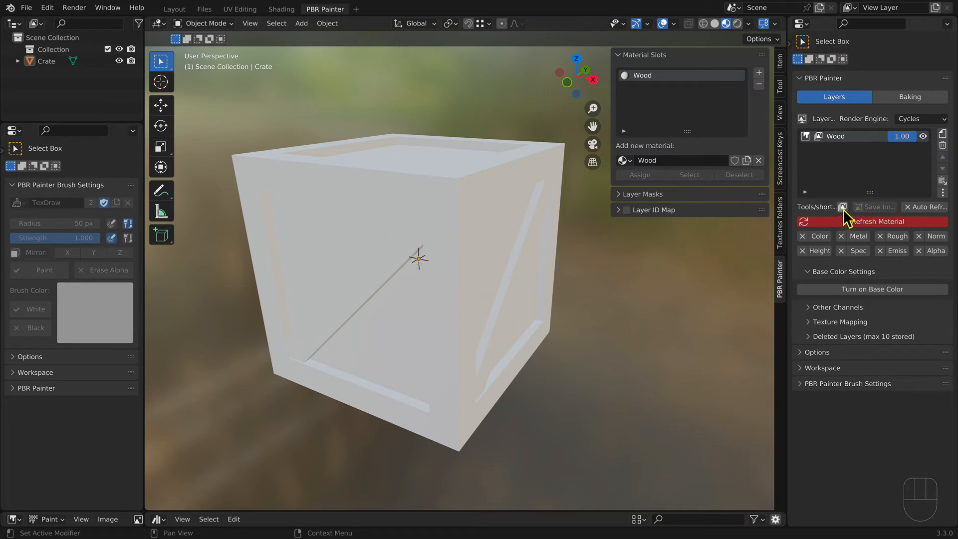
- Import the 1k brown_planks_03 diffuse, normal and roughness maps from the bookmarked TEXTURES Wood folder into the Wood layer and refresh the material
{"action": "left_click", "coordinate": [843, 207]}
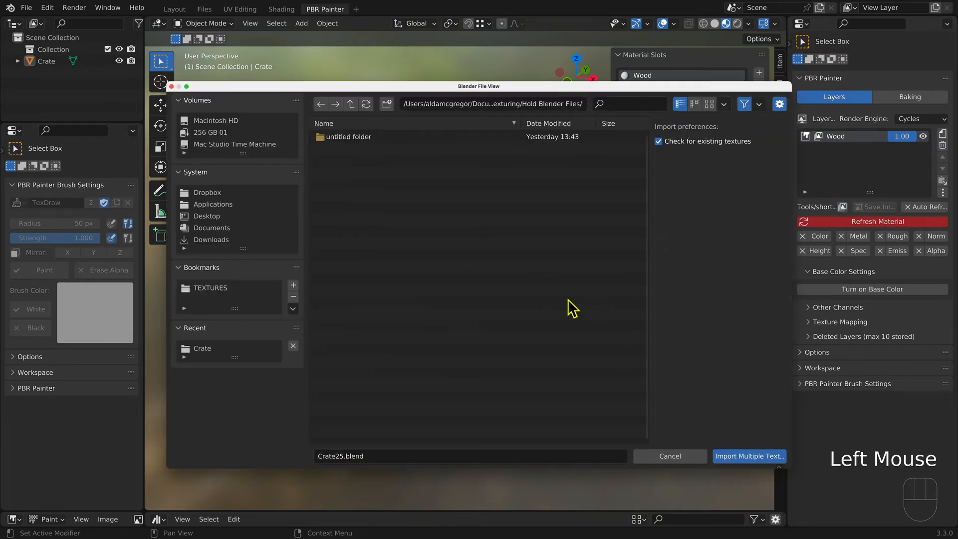
{"action": "left_click", "coordinate": [215, 289]}
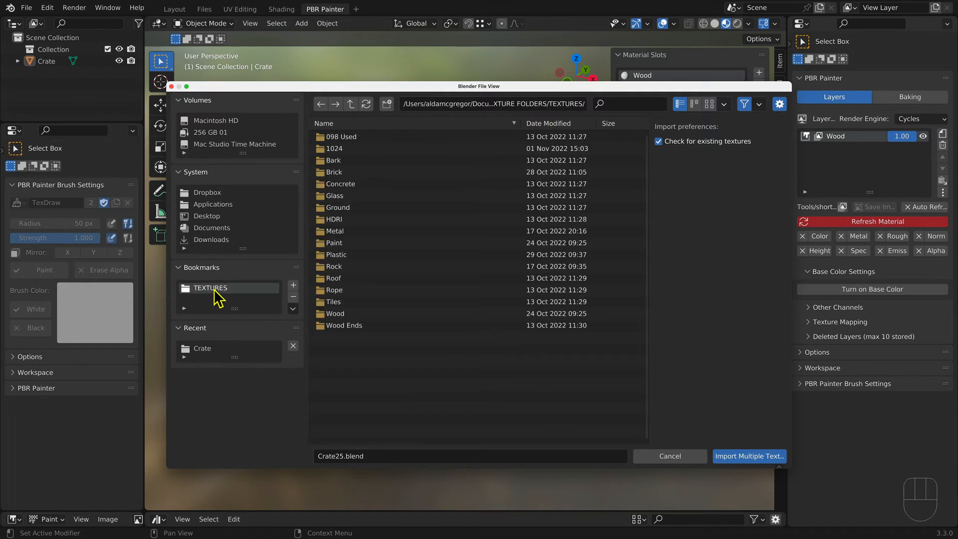
{"action": "left_click", "coordinate": [336, 314]}
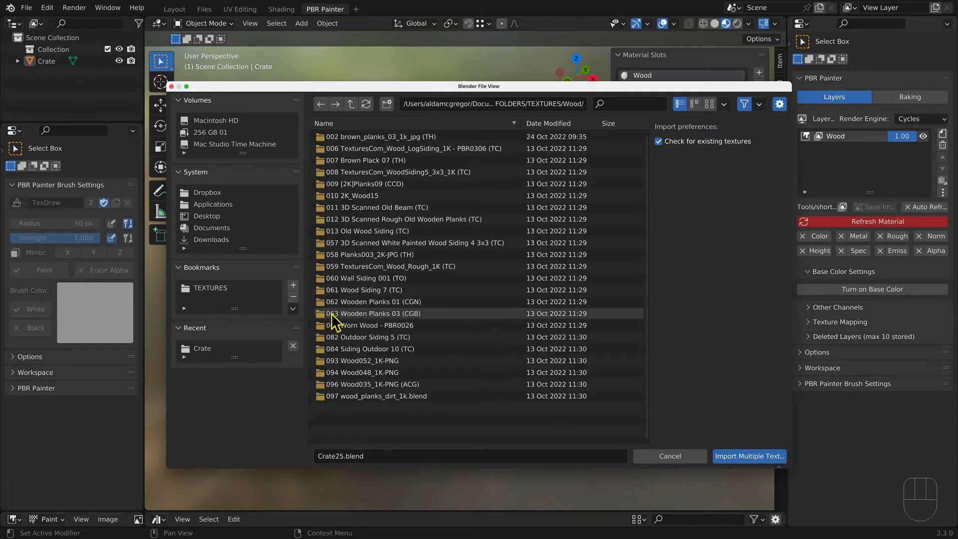
{"action": "left_click", "coordinate": [345, 137]}
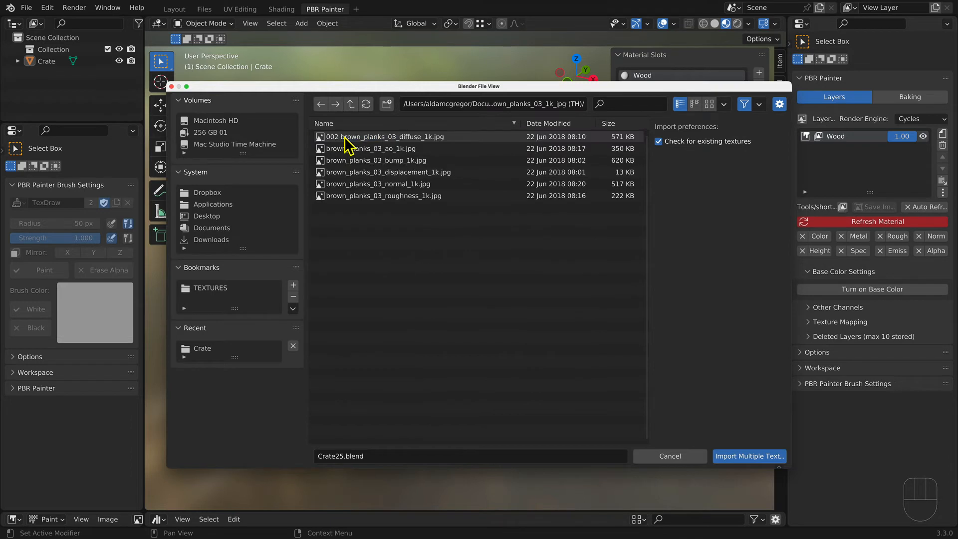
{"action": "left_click", "coordinate": [406, 139]}
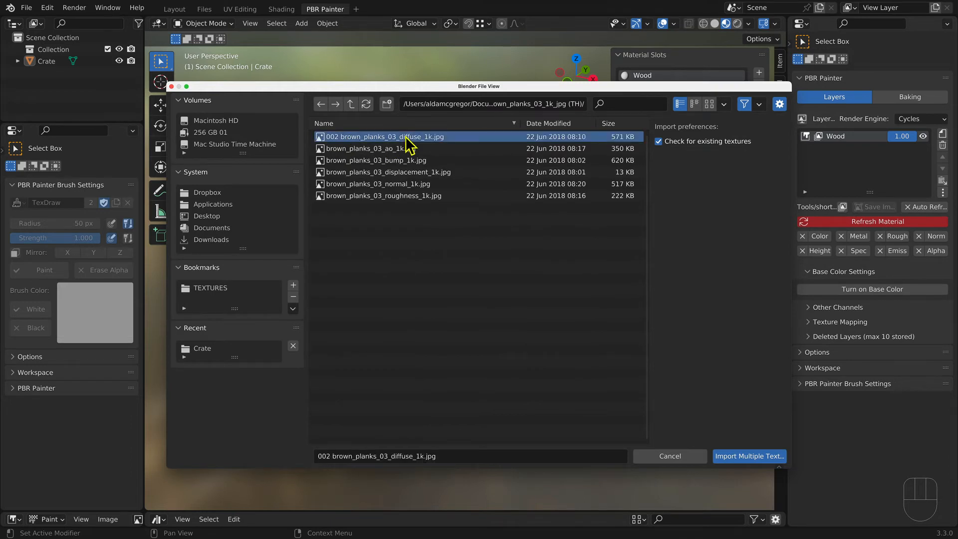
{"action": "left_click", "coordinate": [405, 185], "text": "ctrl"}
{"action": "left_click", "coordinate": [404, 196], "text": "ctrl"}
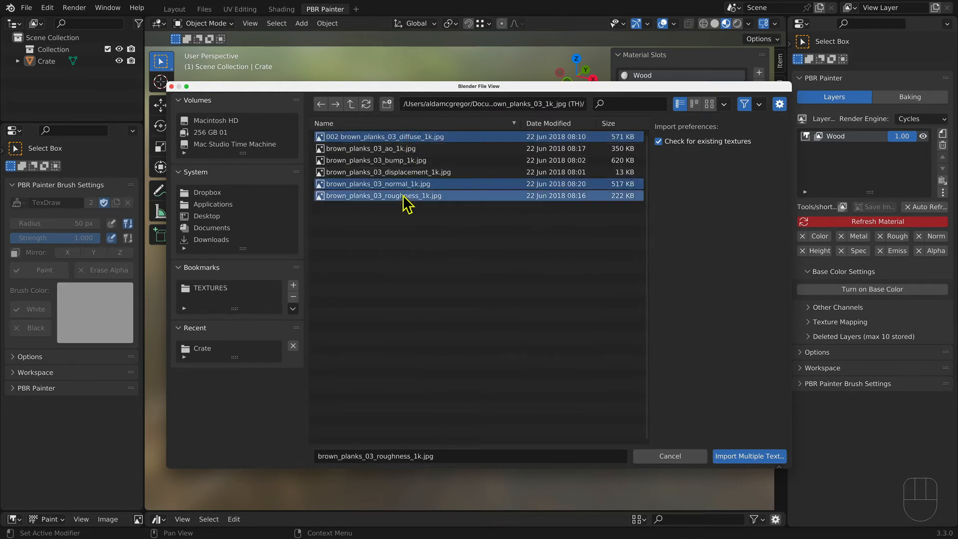
{"action": "left_click", "coordinate": [729, 459]}
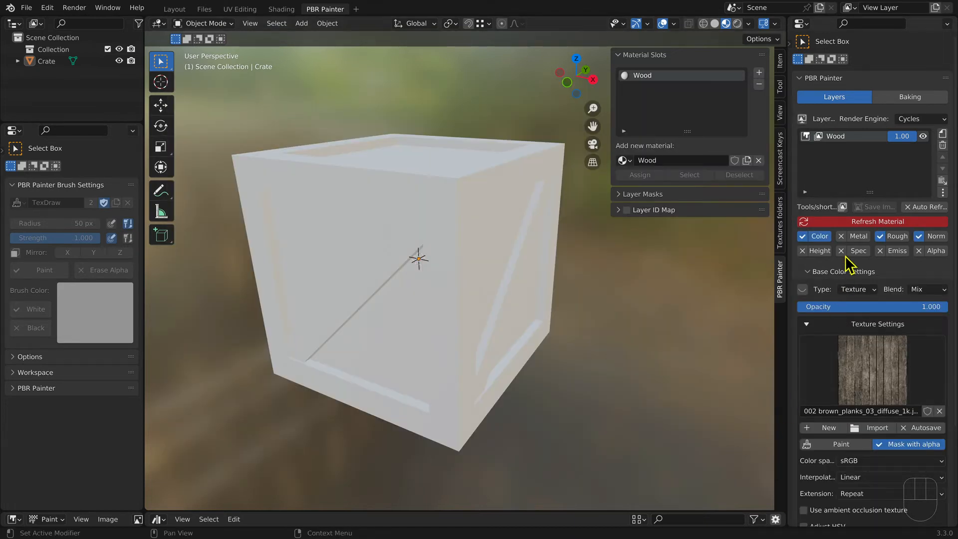
{"action": "left_click", "coordinate": [842, 223]}
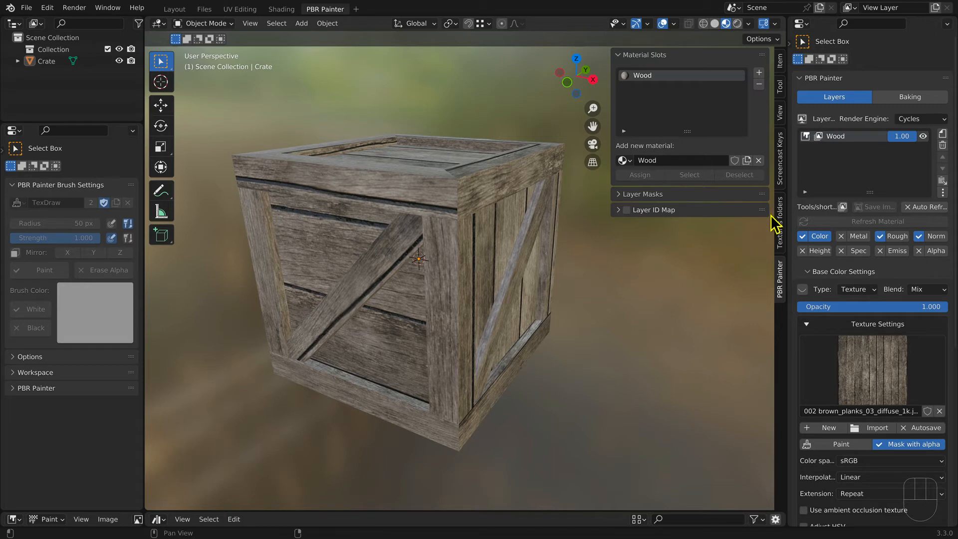
- Set the Wood layer's texture mapping scale to 2 in both X and Y
{"action": "scroll", "coordinate": [874, 247], "scroll_direction": "down", "scroll_amount": 6}
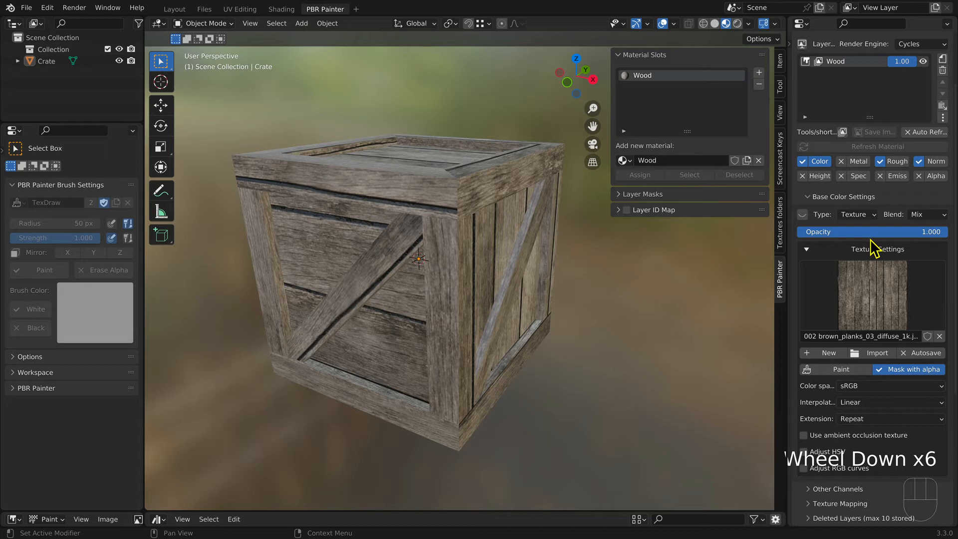
{"action": "scroll", "coordinate": [874, 247], "scroll_direction": "up", "scroll_amount": 6}
{"action": "scroll", "coordinate": [873, 250], "scroll_direction": "down", "scroll_amount": 5}
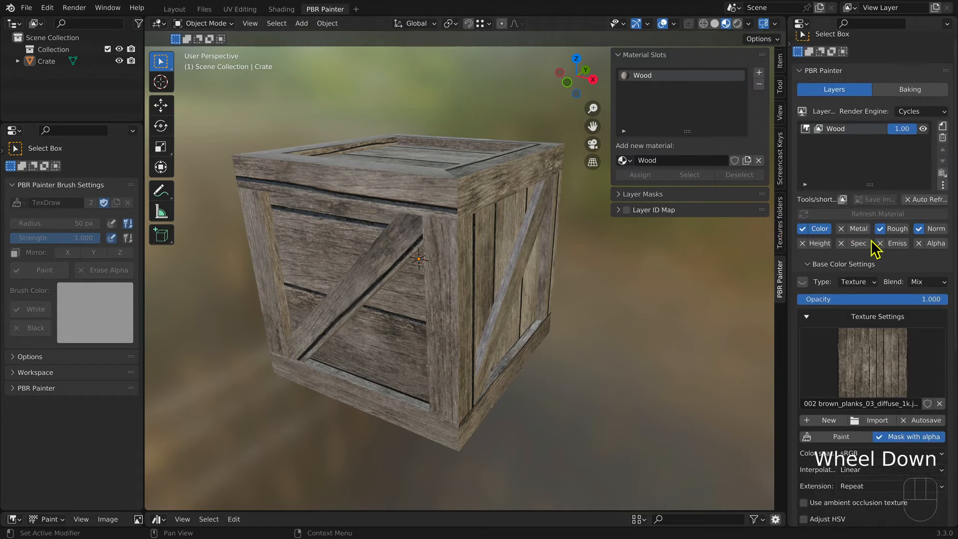
{"action": "scroll", "coordinate": [874, 247], "scroll_direction": "down", "scroll_amount": 10}
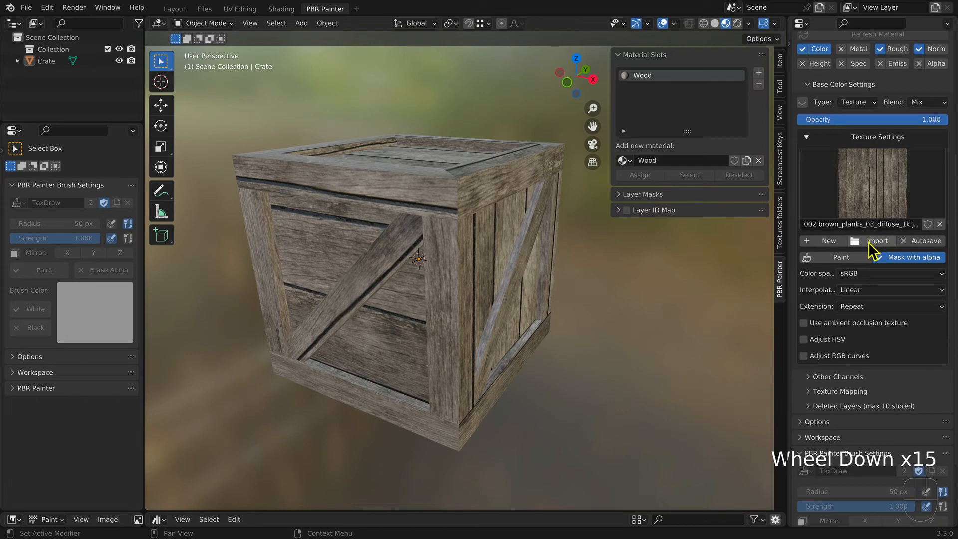
{"action": "left_click", "coordinate": [816, 392]}
{"action": "scroll", "coordinate": [869, 317], "scroll_direction": "down", "scroll_amount": 8}
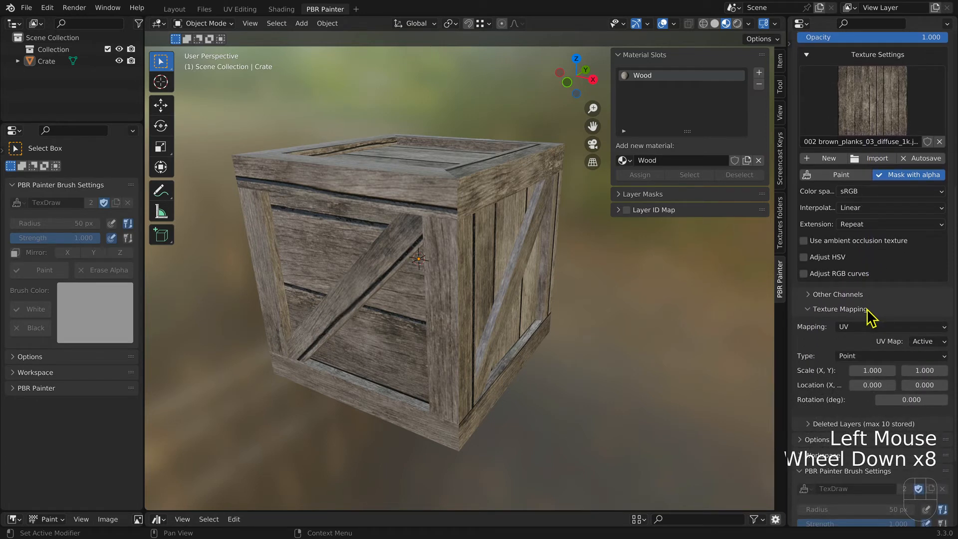
{"action": "left_click", "coordinate": [870, 371]}
{"action": "type", "text": "2"}
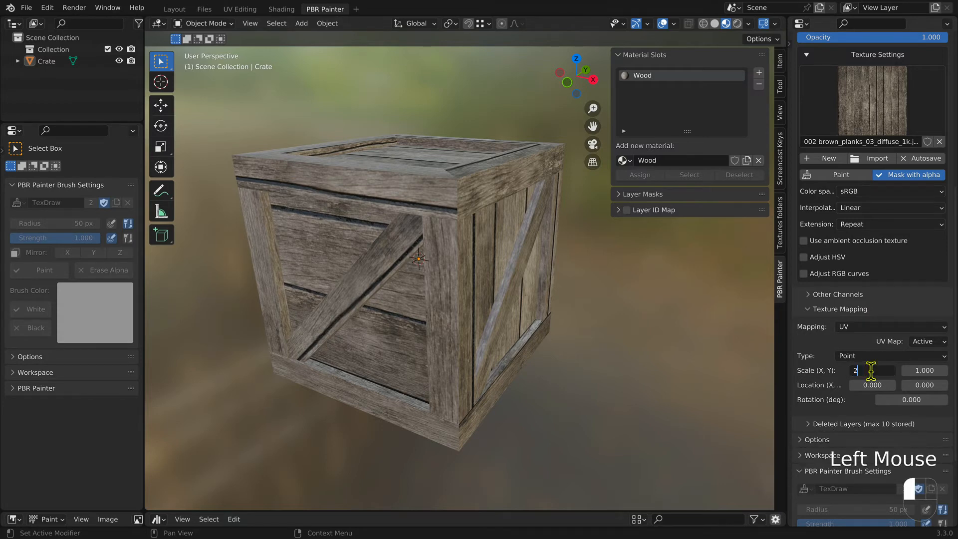
{"action": "key", "text": "Tab"}
{"action": "type", "text": "2"}
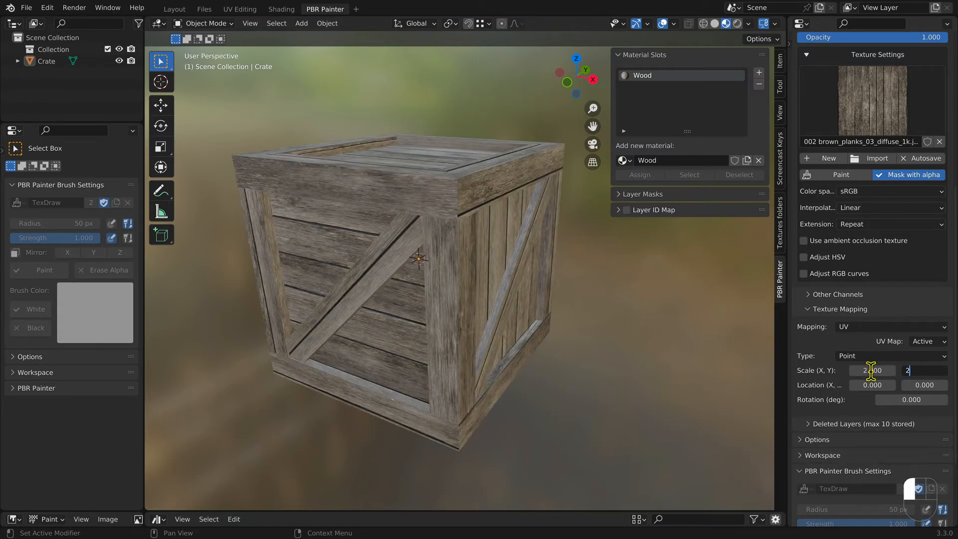
{"action": "key", "text": "Return"}
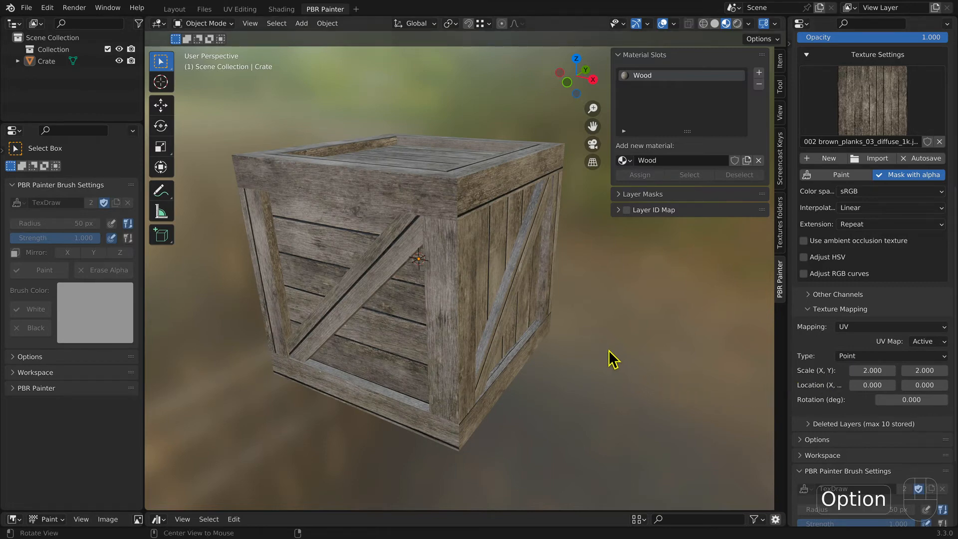
{"action": "left_click_drag", "start_coordinate": [614, 360], "coordinate": [586, 351], "text": "alt"}
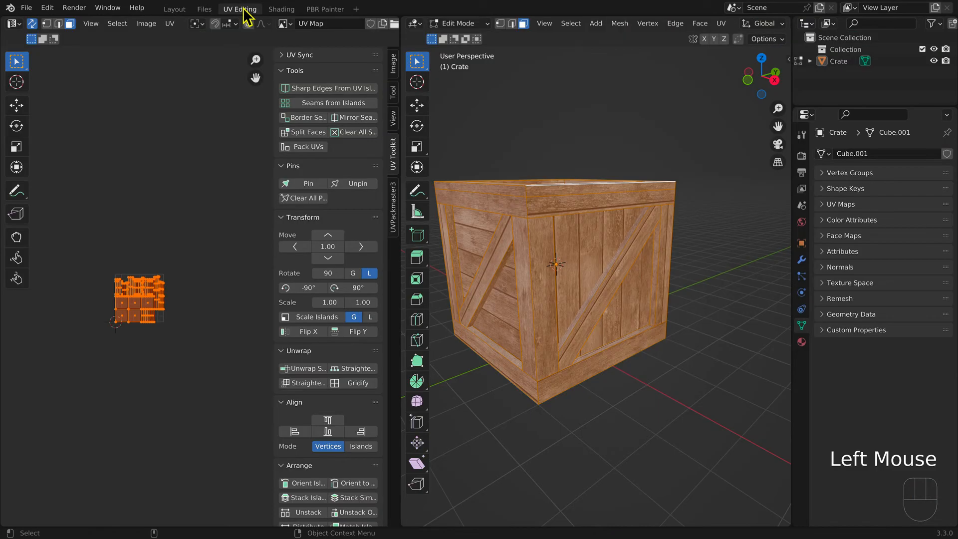
- In the UV Editing workspace, rotate the UV island of the crate's front inset panel by 90° so its planks run horizontally
{"action": "left_click", "coordinate": [244, 10]}
{"action": "left_click", "coordinate": [587, 246]}
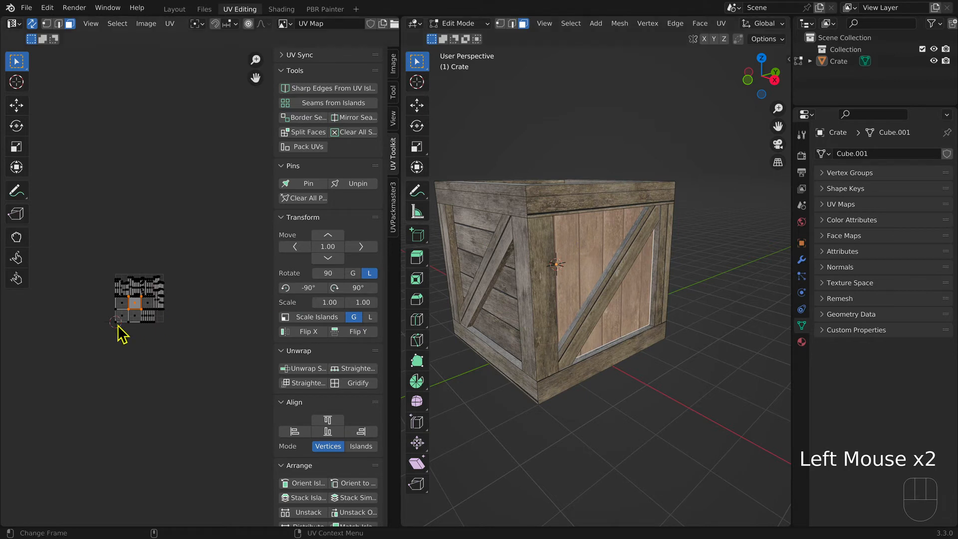
{"action": "scroll", "coordinate": [132, 328], "scroll_direction": "up", "scroll_amount": 5}
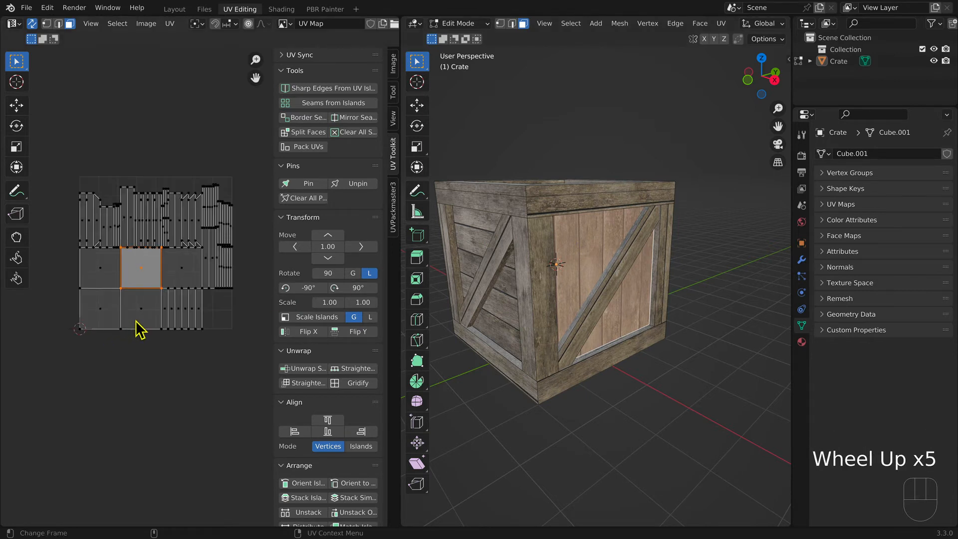
{"action": "key", "text": "r"}
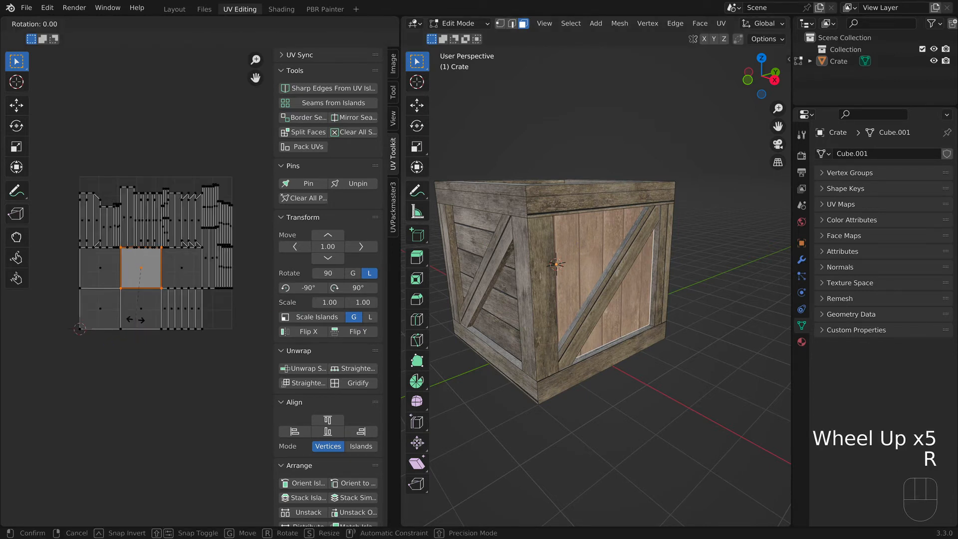
{"action": "key", "text": "KP_9"}
{"action": "key", "text": "KP_0"}
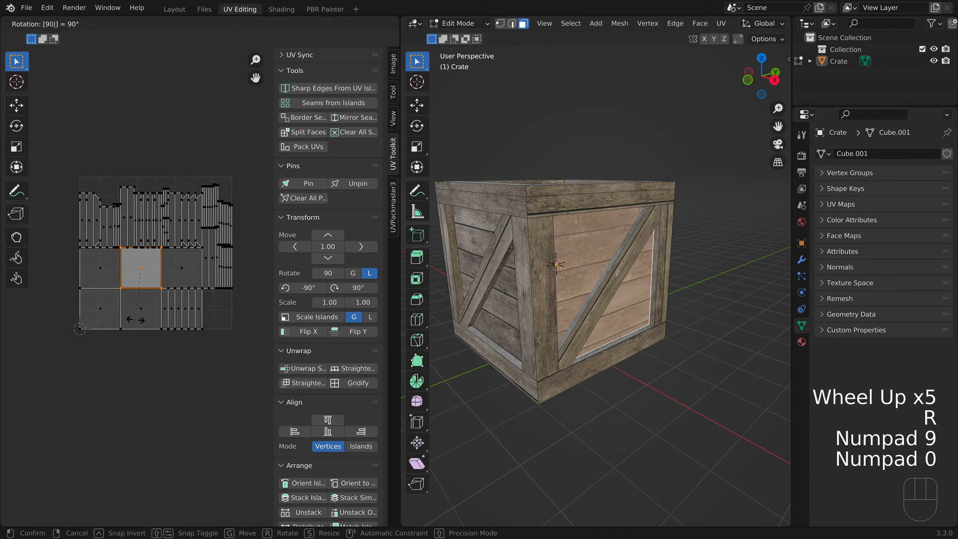
{"action": "key", "text": "KP_Enter"}
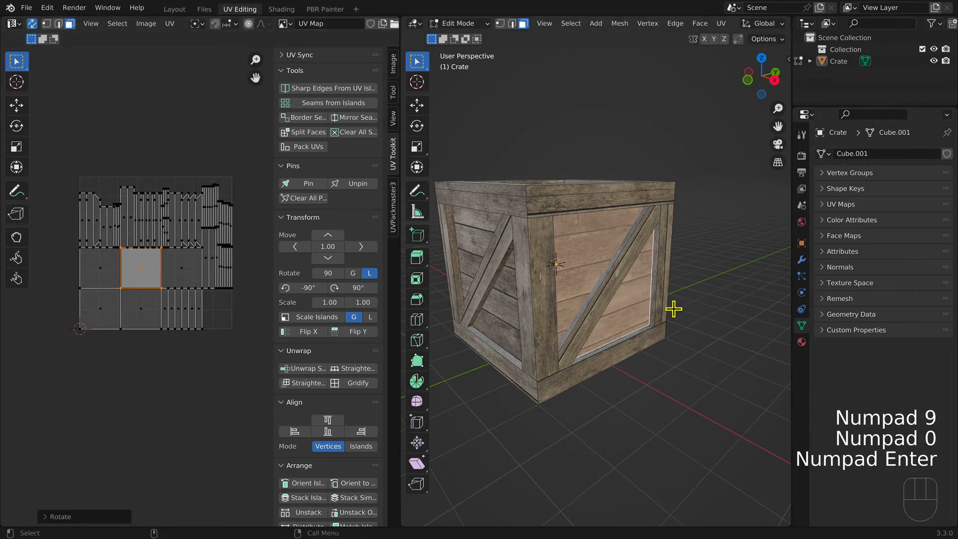
- Rotate the UV island of the inset panel on the crate's opposite side by 90° so its planks run horizontally
{"action": "key", "text": "alt"}
{"action": "left_click_drag", "start_coordinate": [704, 306], "coordinate": [428, 313], "text": "alt"}
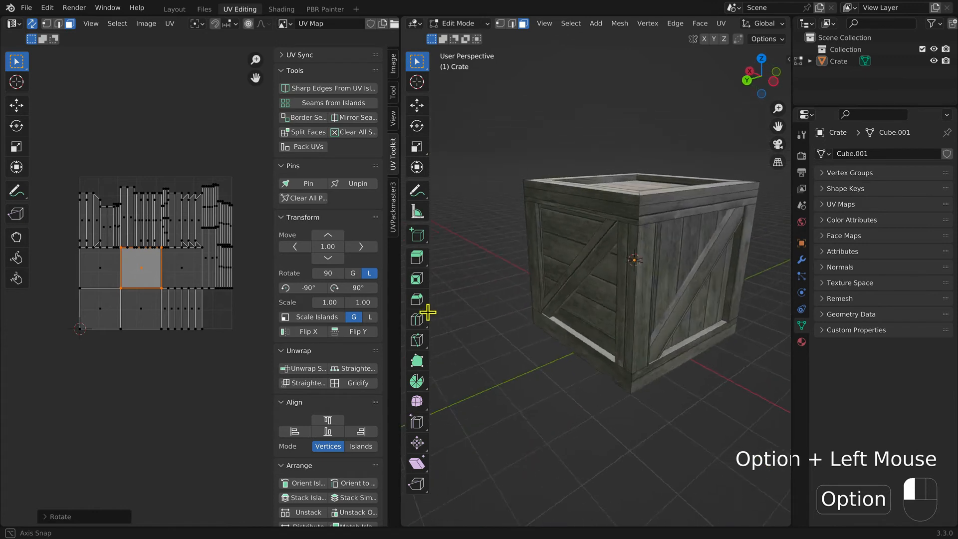
{"action": "left_click", "coordinate": [658, 265]}
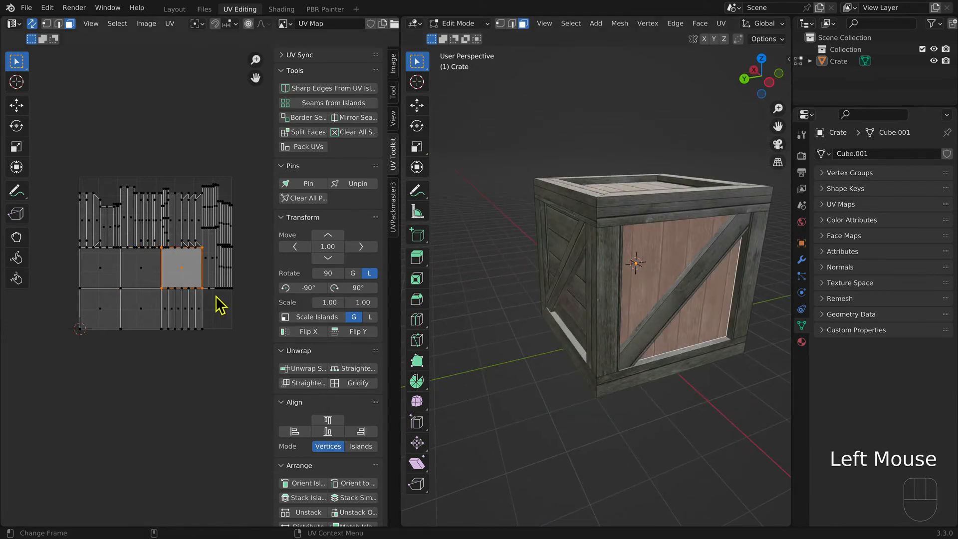
{"action": "key", "text": "r"}
{"action": "key", "text": "KP_9"}
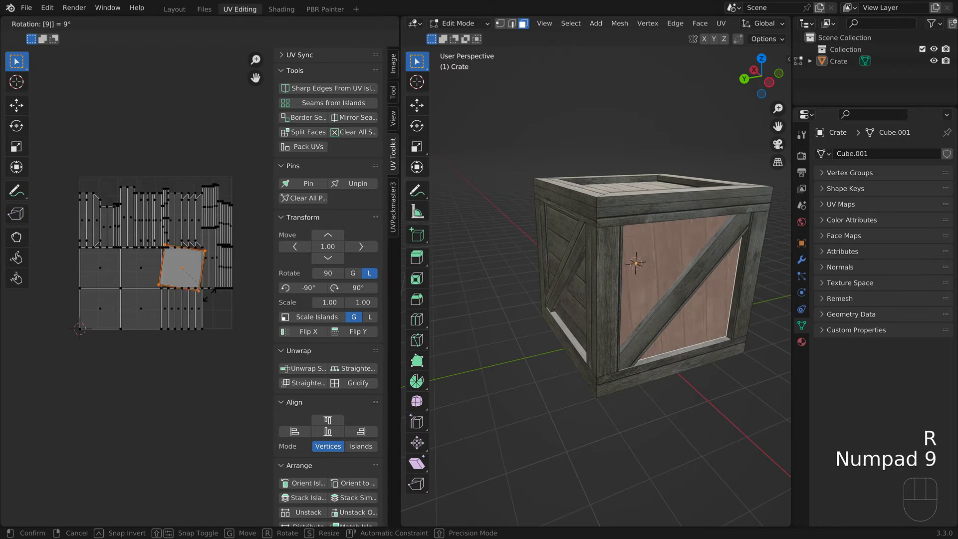
{"action": "key", "text": "KP_0"}
{"action": "key", "text": "KP_Enter"}
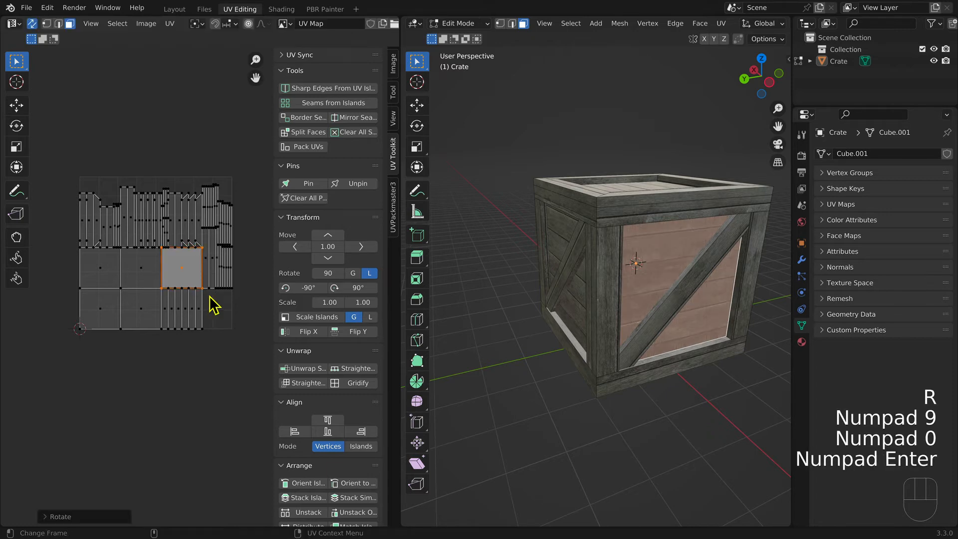
- Move the UV island of the front side's upper frame board slightly in negative X to shift its wood texture
{"action": "left_click_drag", "start_coordinate": [509, 293], "coordinate": [780, 286], "text": "alt"}
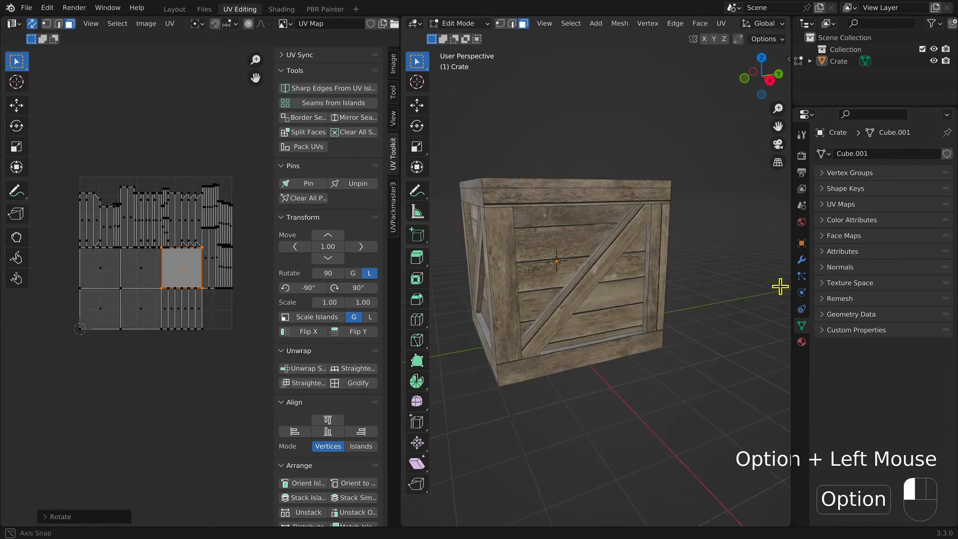
{"action": "scroll", "coordinate": [591, 299], "scroll_direction": "up", "scroll_amount": 2}
{"action": "left_click_drag", "start_coordinate": [590, 300], "coordinate": [605, 340], "text": "alt+super"}
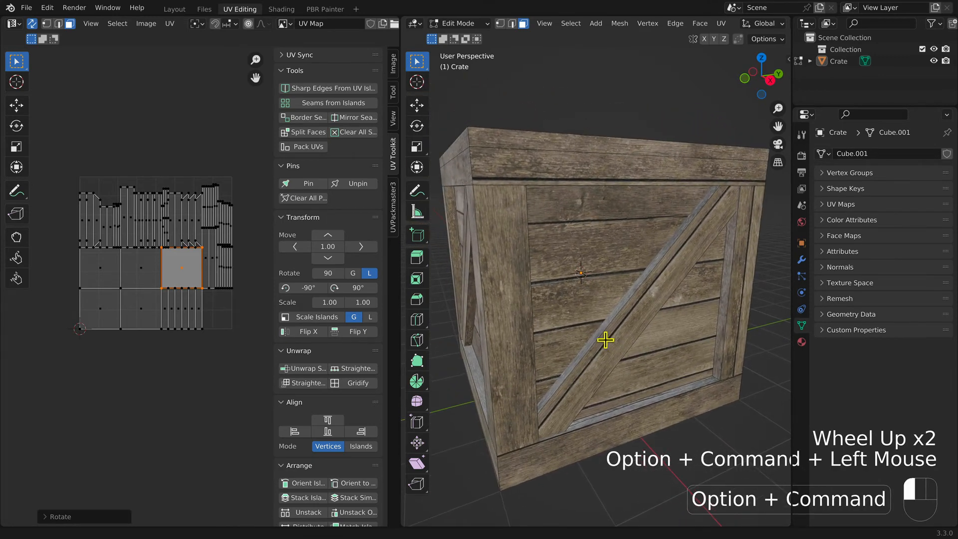
{"action": "left_click", "coordinate": [611, 165]}
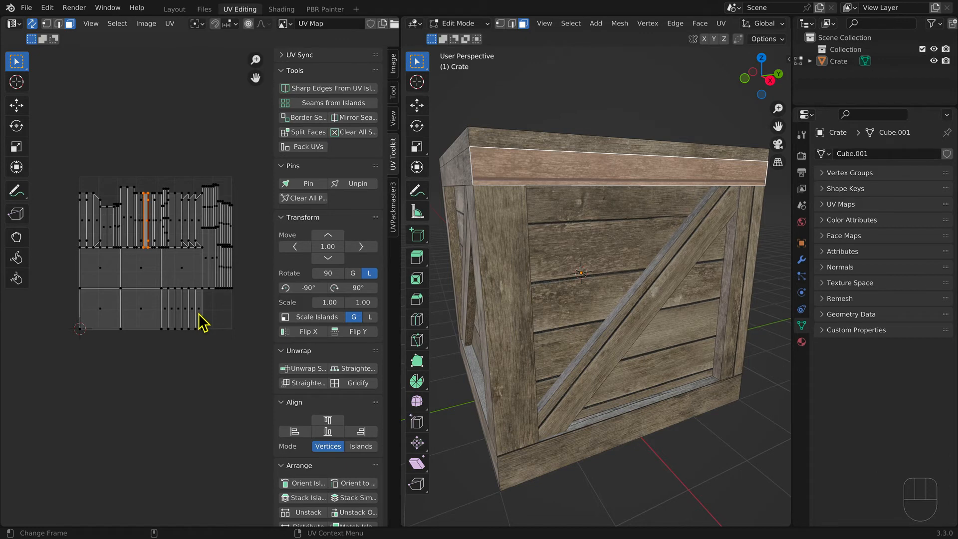
{"action": "key", "text": "g"}
{"action": "key", "text": "x"}
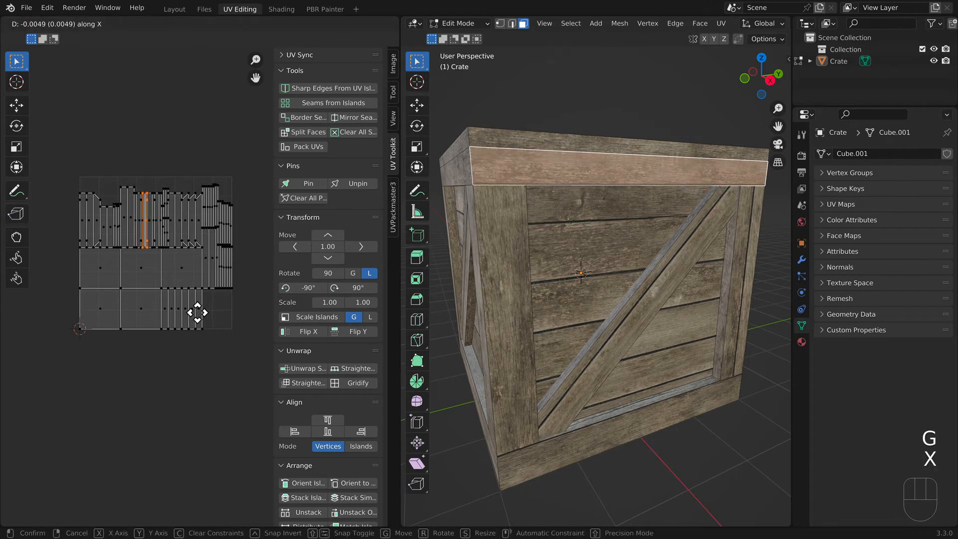
{"action": "left_click", "coordinate": [198, 313]}
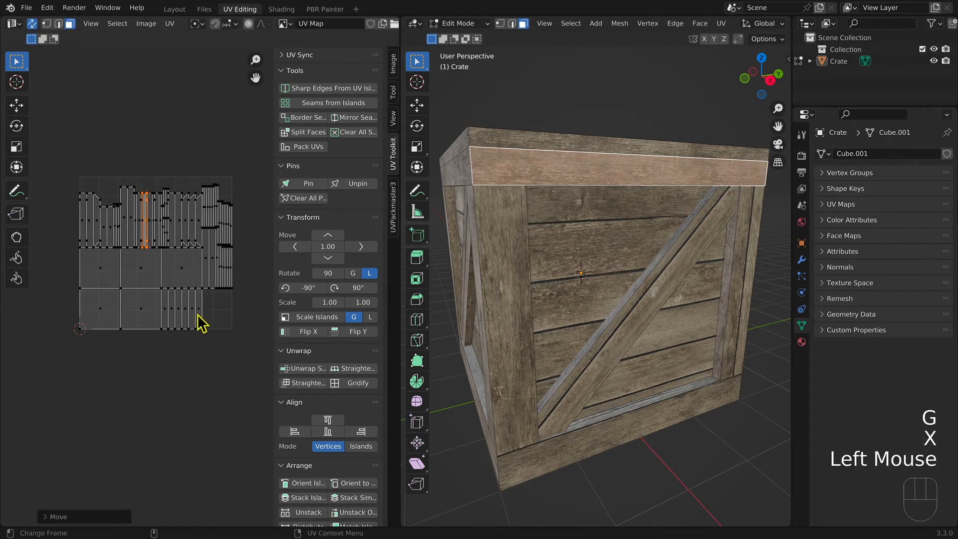
- Move the UV island of the front diagonal brace in negative X until no plank gap crosses the board
{"action": "double_click", "coordinate": [597, 375]}
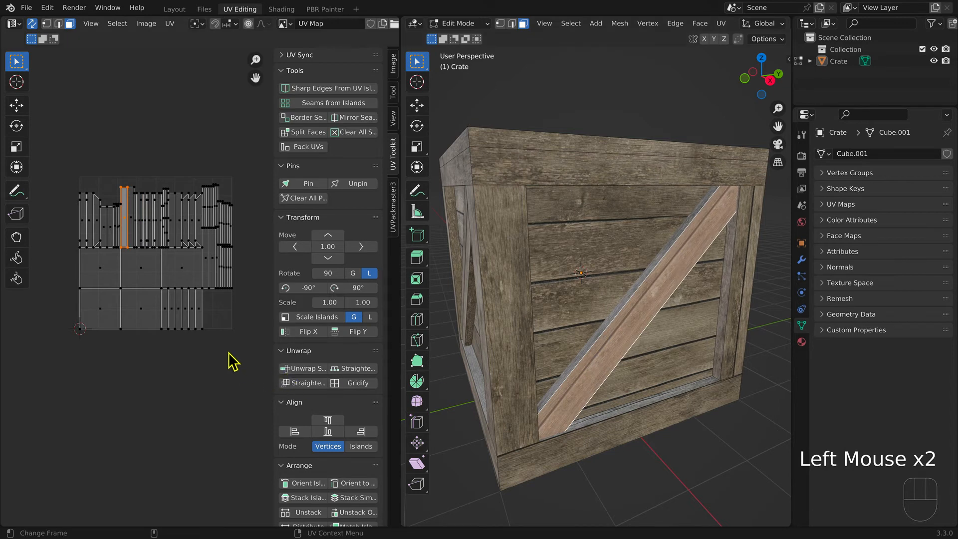
{"action": "key", "text": "g"}
{"action": "key", "text": "x"}
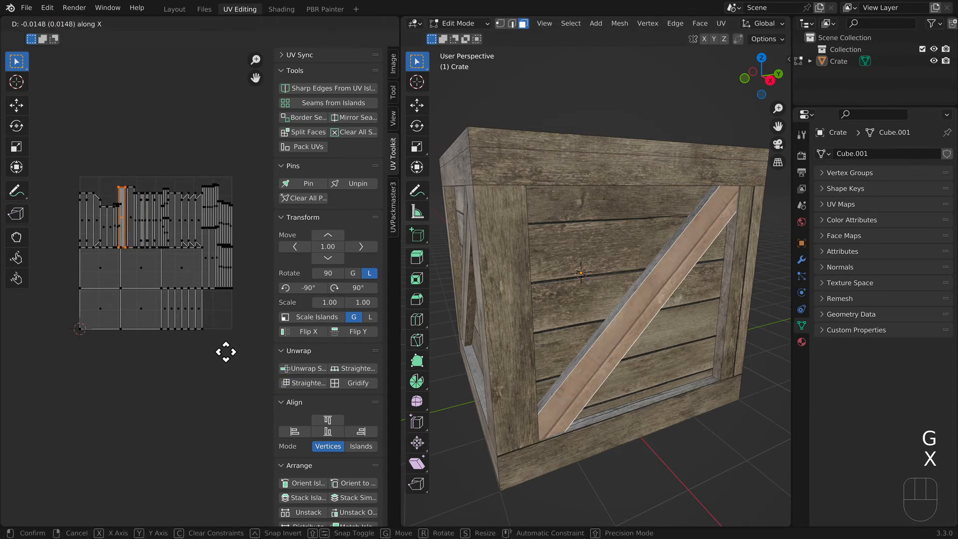
{"action": "left_click", "coordinate": [223, 354]}
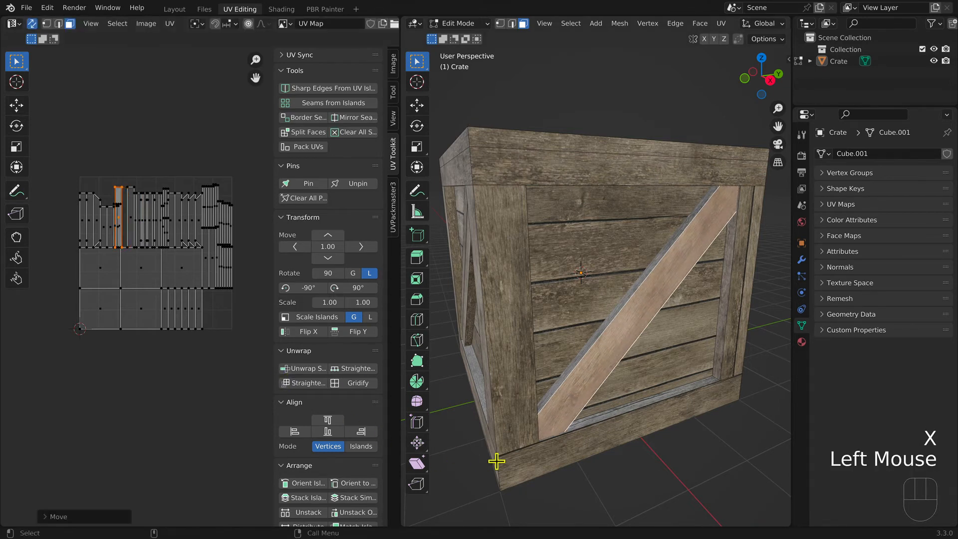
- Move the UV island of the front side's lower frame board slightly in negative X to shift its wood texture
{"action": "double_click", "coordinate": [570, 455]}
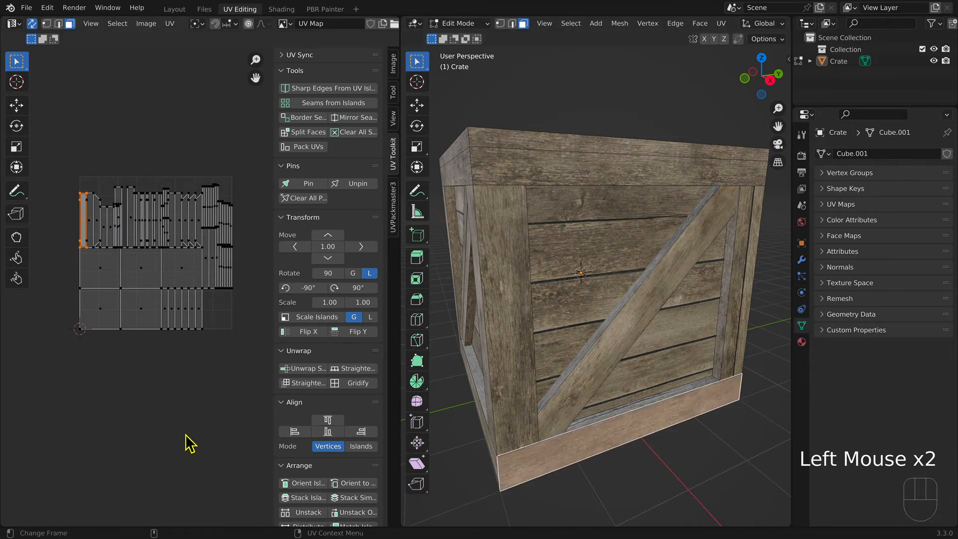
{"action": "key", "text": "g"}
{"action": "key", "text": "x"}
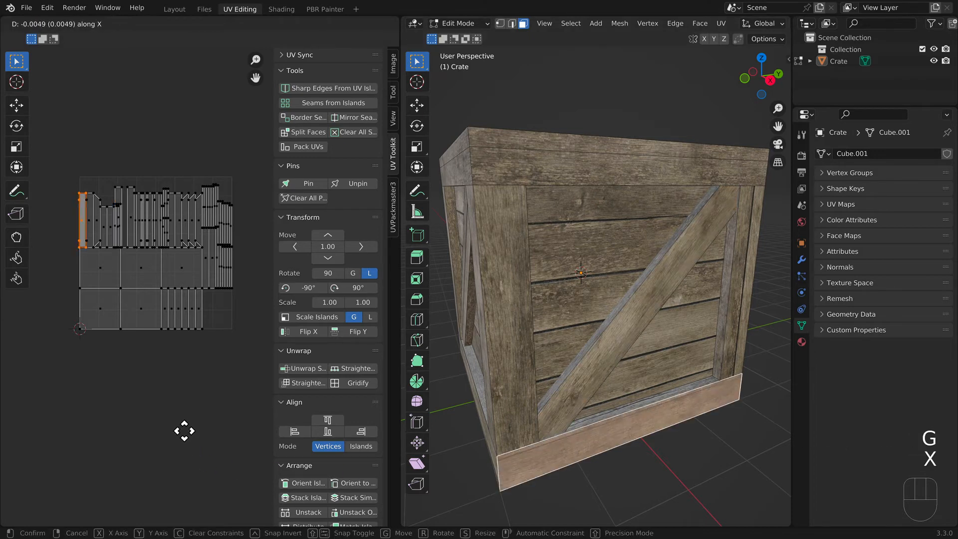
{"action": "left_click", "coordinate": [185, 433]}
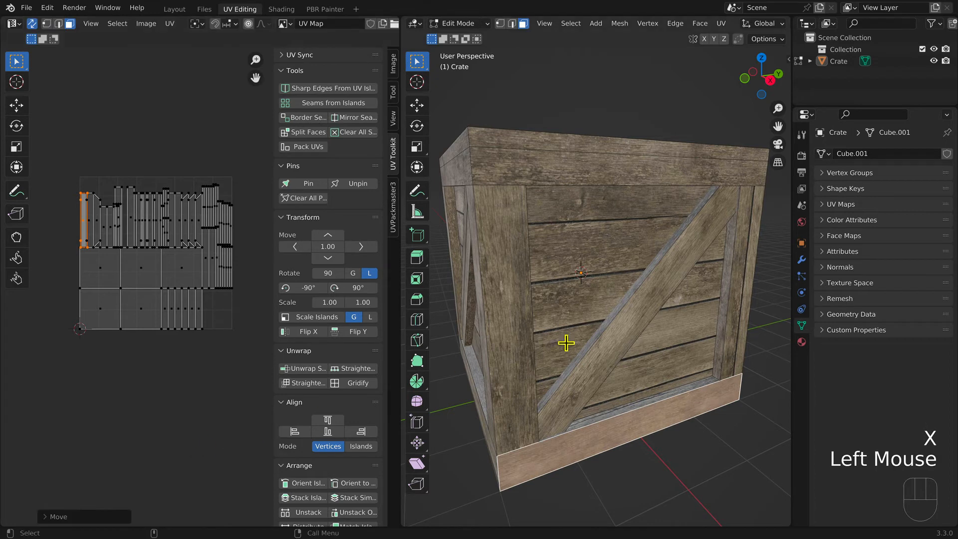
- Shift the UV island of the front side's vertical frame board beside the diagonal brace's upper end slightly in negative X
{"action": "double_click", "coordinate": [740, 338]}
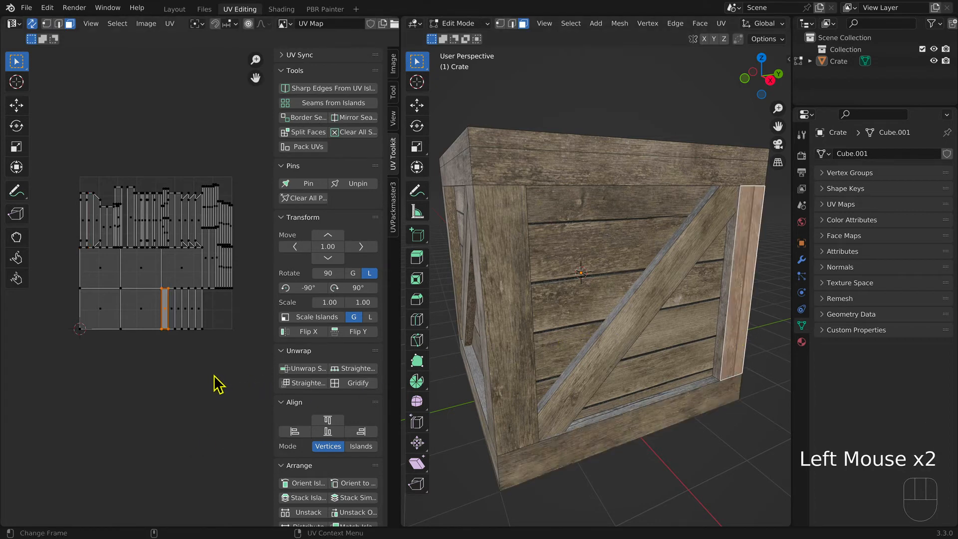
{"action": "key", "text": "g"}
{"action": "key", "text": "x"}
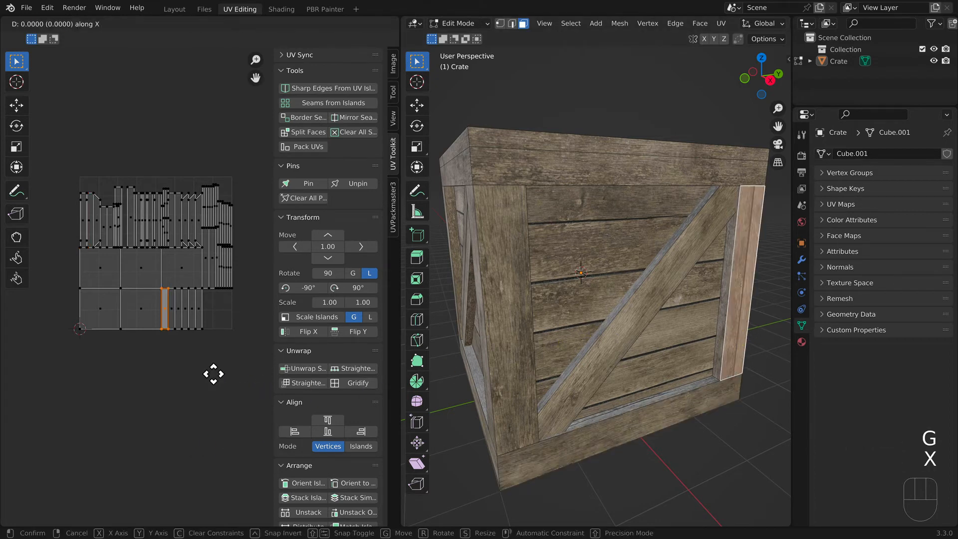
{"action": "left_click", "coordinate": [210, 376]}
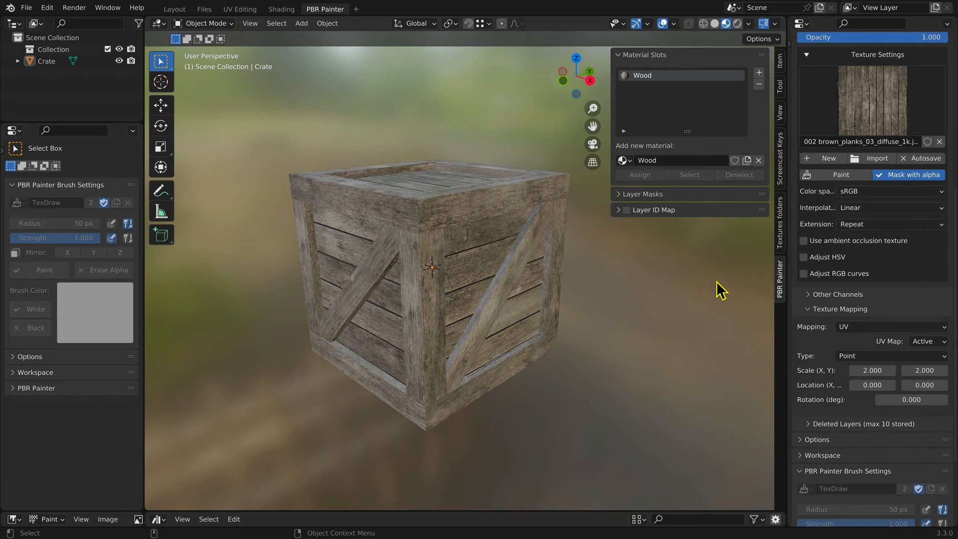
- In PBR Painter, add a Standard layer named Stencil, set to Painted at 1k resolution, and refresh the material
{"action": "scroll", "coordinate": [876, 288], "scroll_direction": "up", "scroll_amount": 2}
{"action": "scroll", "coordinate": [875, 288], "scroll_direction": "up", "scroll_amount": 9}
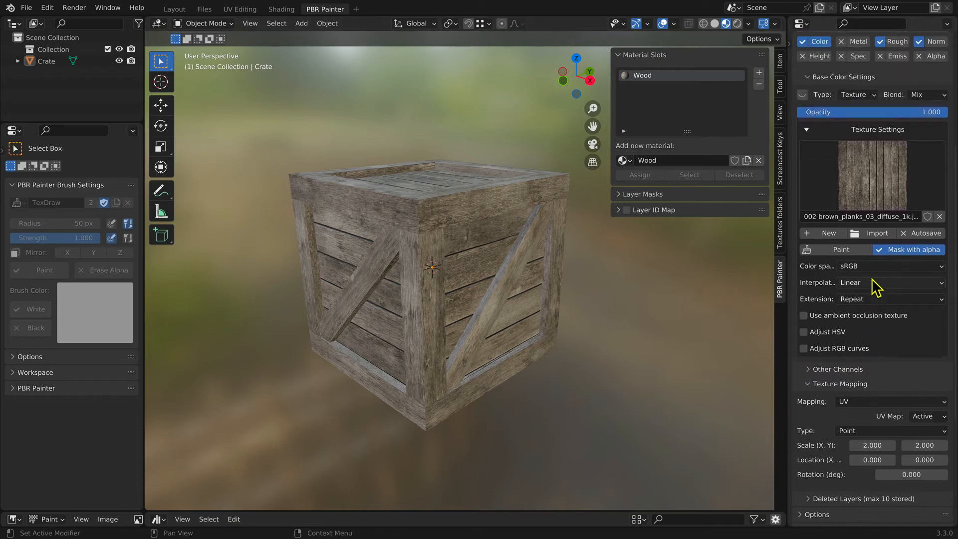
{"action": "scroll", "coordinate": [876, 288], "scroll_direction": "up", "scroll_amount": 3}
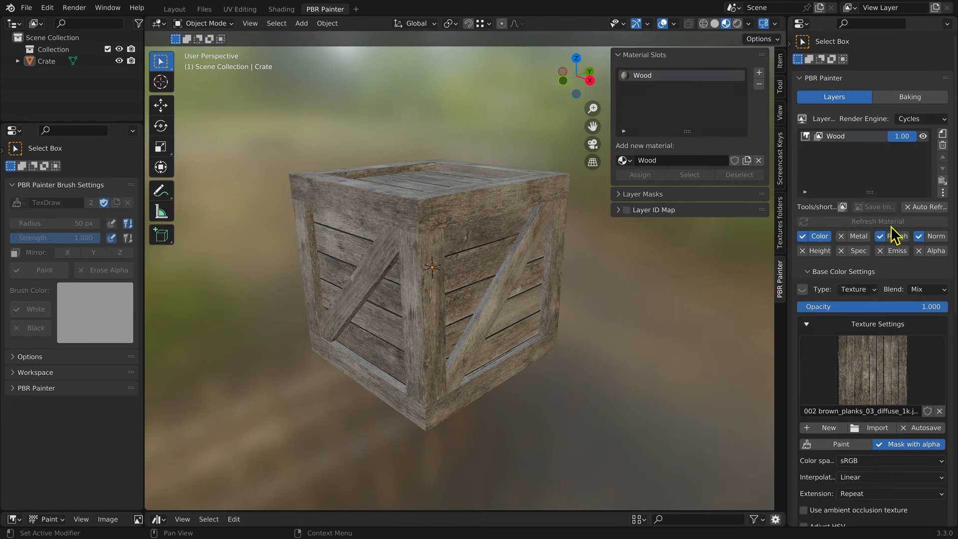
{"action": "left_click", "coordinate": [944, 139]}
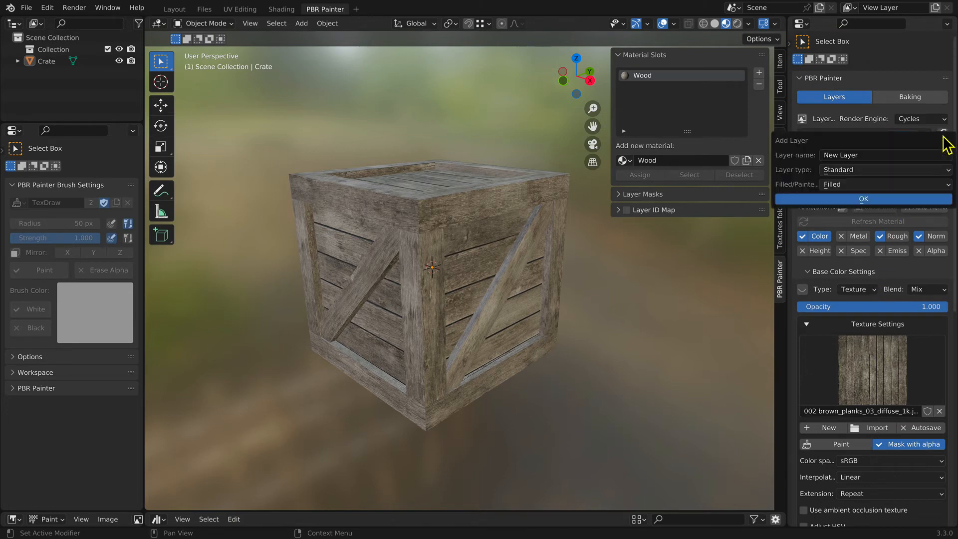
{"action": "left_click", "coordinate": [859, 155]}
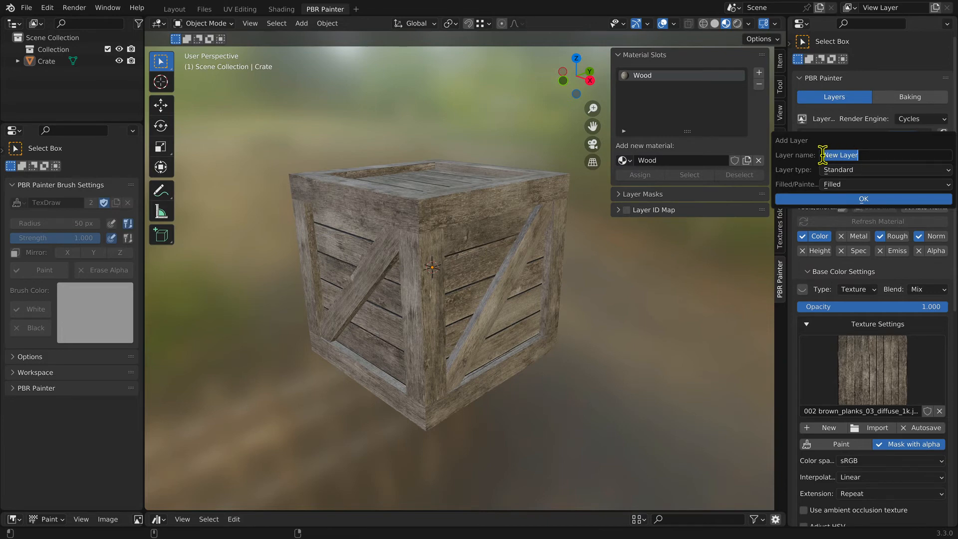
{"action": "type", "text": "Stencil"}
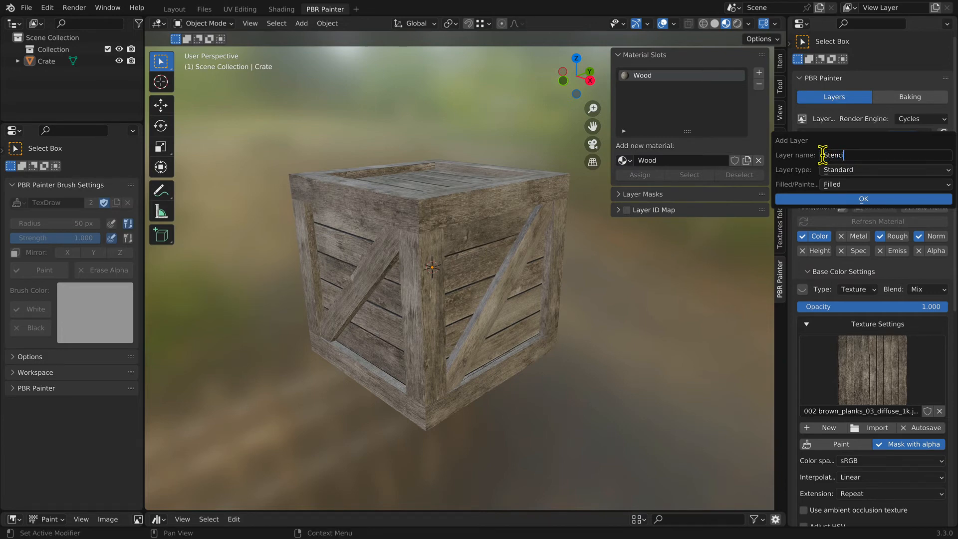
{"action": "left_click", "coordinate": [841, 188]}
{"action": "left_click", "coordinate": [841, 188]}
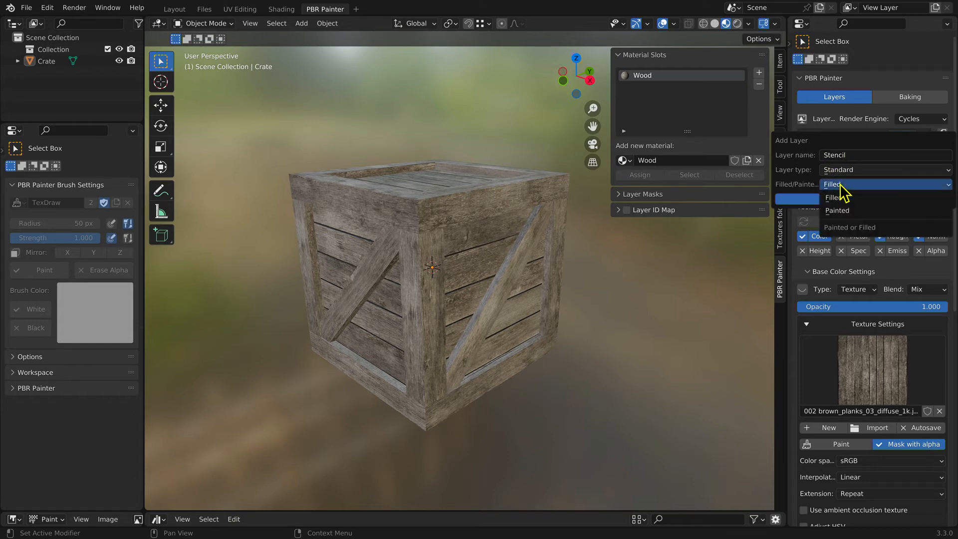
{"action": "left_click", "coordinate": [847, 212]}
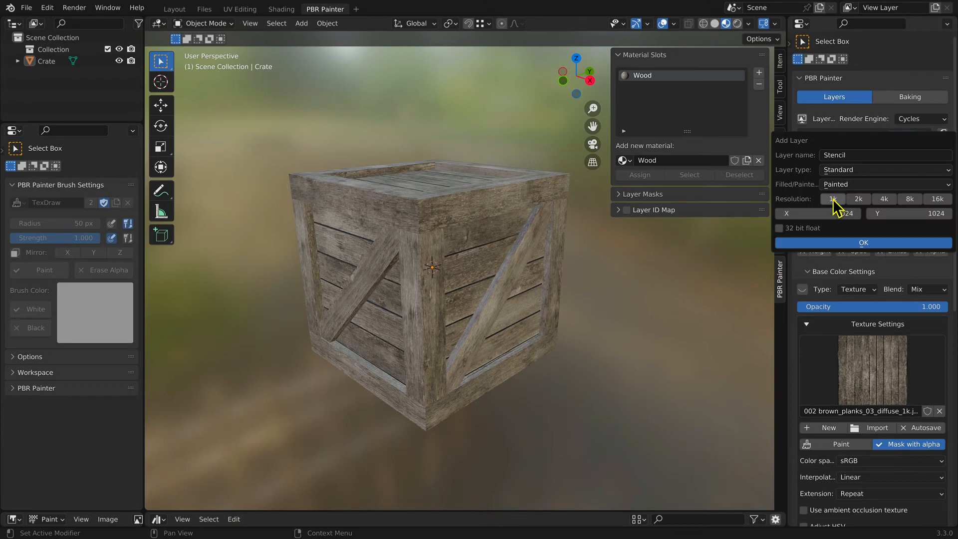
{"action": "left_click", "coordinate": [852, 244]}
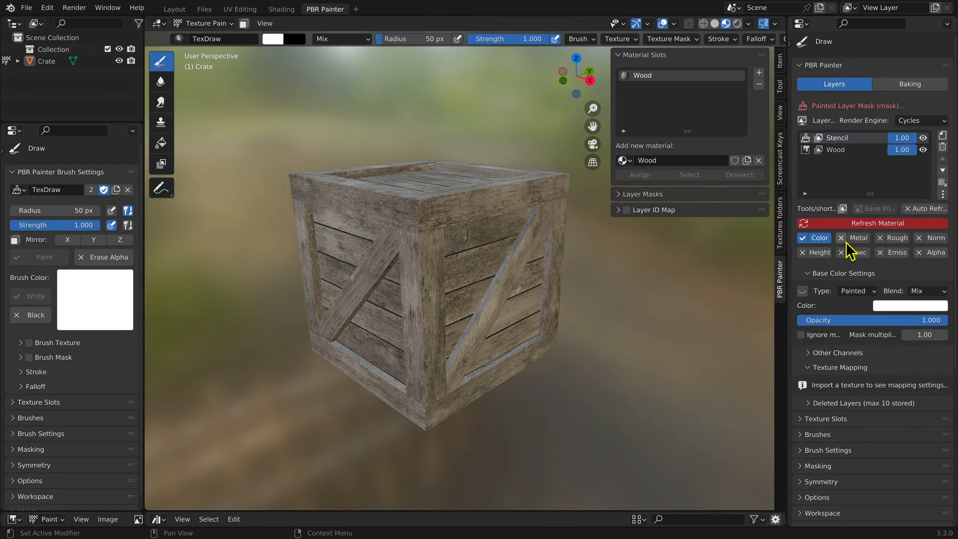
{"action": "left_click", "coordinate": [843, 224]}
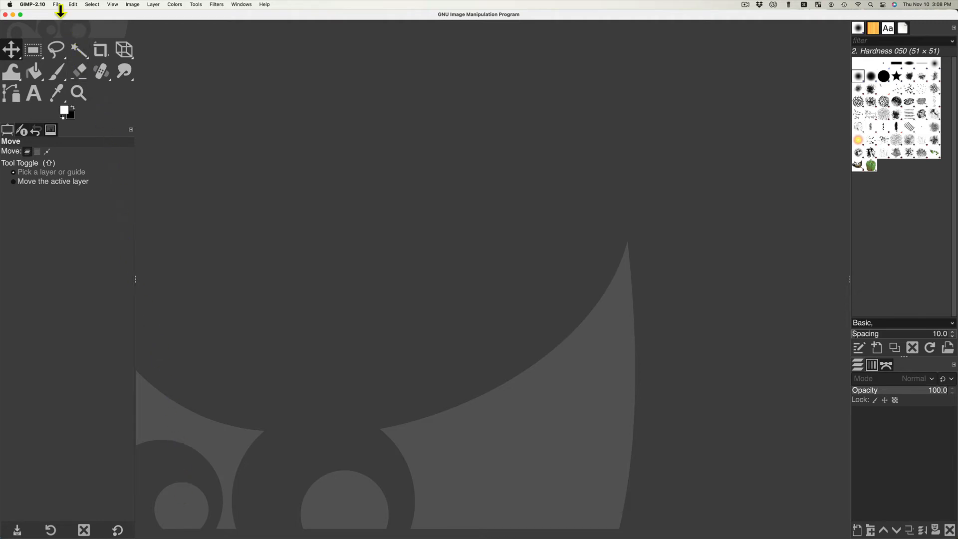
- In GIMP, create a new image 1024 px wide and 1024 px high
{"action": "left_click", "coordinate": [59, 5]}
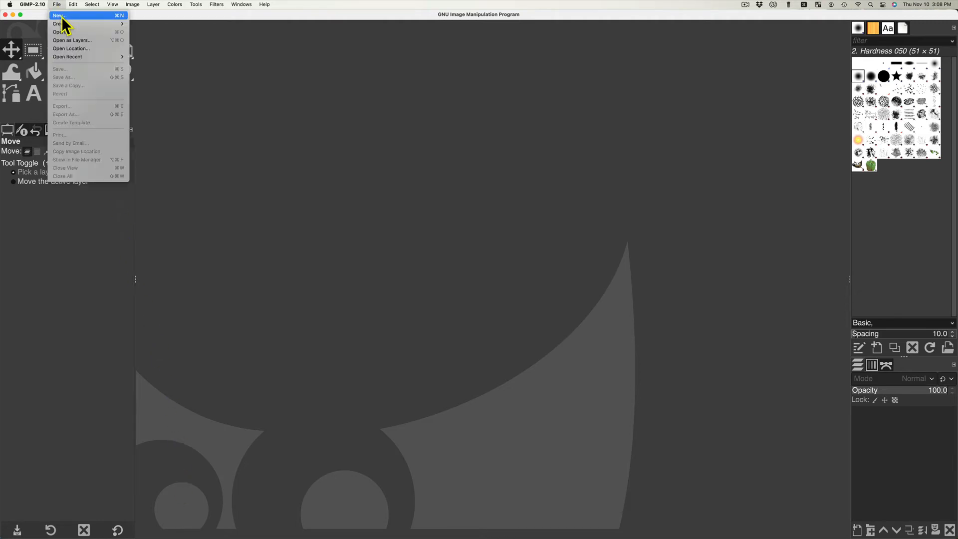
{"action": "left_click", "coordinate": [63, 16]}
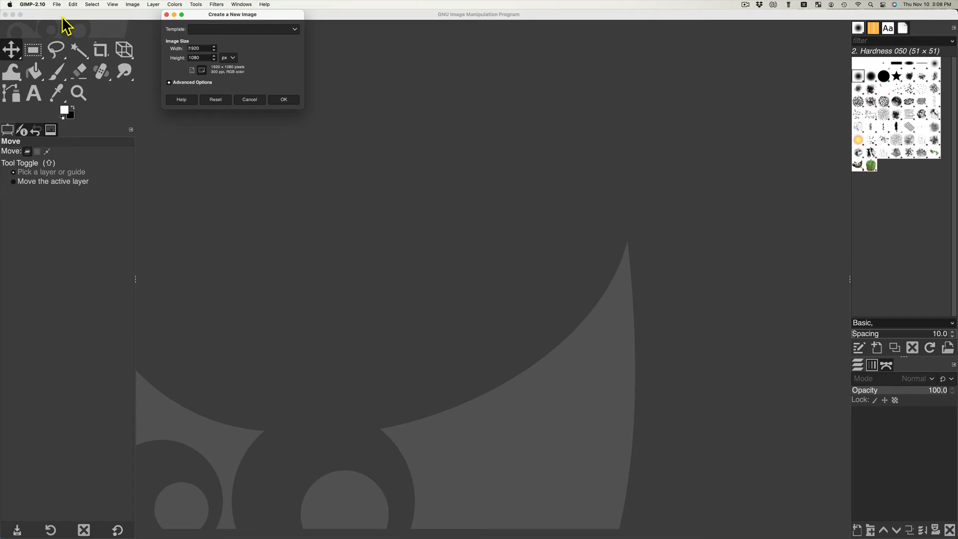
{"action": "left_click_drag", "start_coordinate": [198, 49], "coordinate": [174, 44]}
{"action": "type", "text": "1"}
{"action": "key", "text": "Tab"}
{"action": "type", "text": "1"}
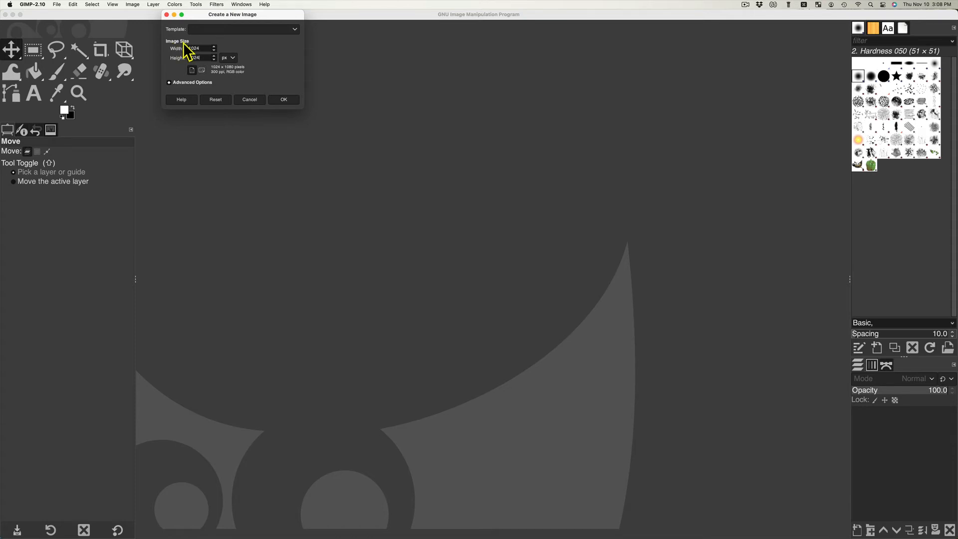
{"action": "left_click", "coordinate": [283, 99]}
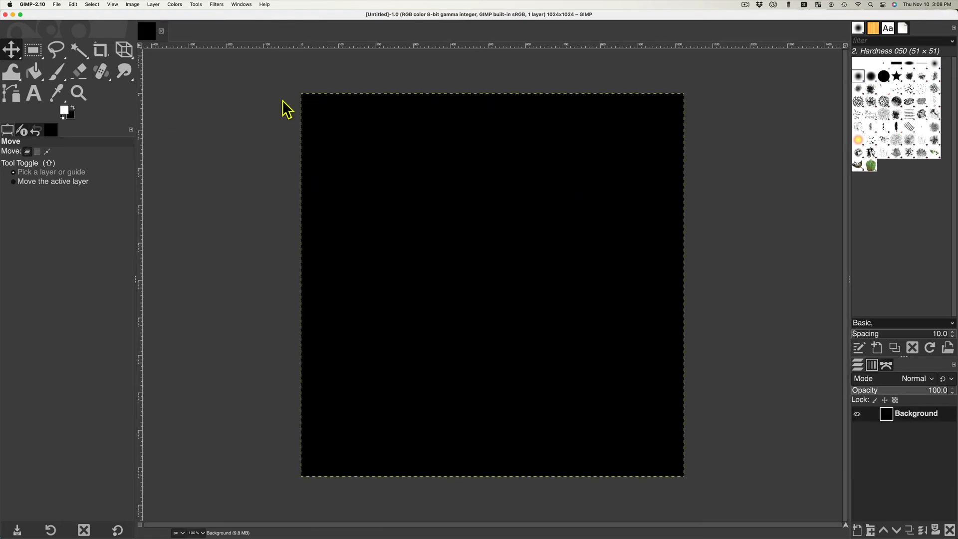
- Add a white text layer reading "Fragile" to the upper part of the black canvas
{"action": "left_click", "coordinate": [35, 93]}
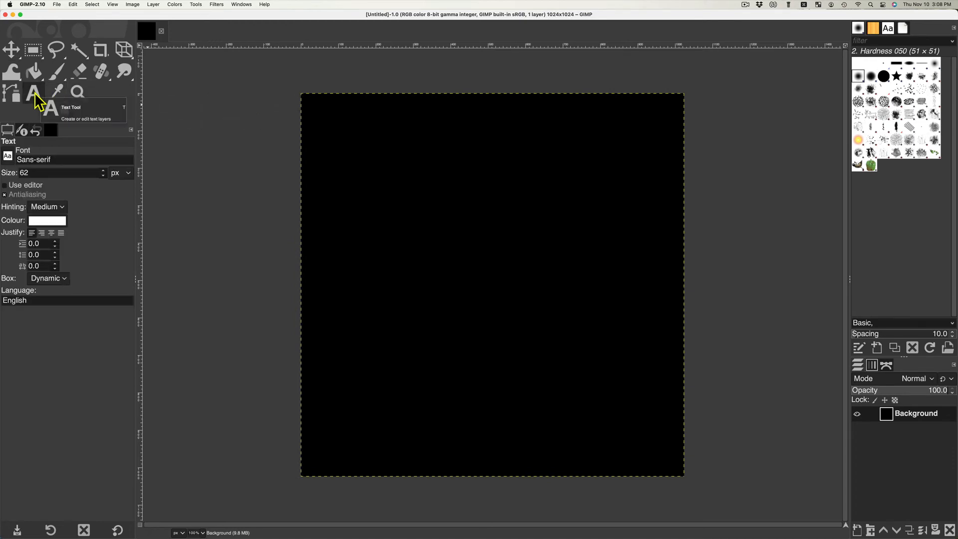
{"action": "left_click", "coordinate": [394, 229]}
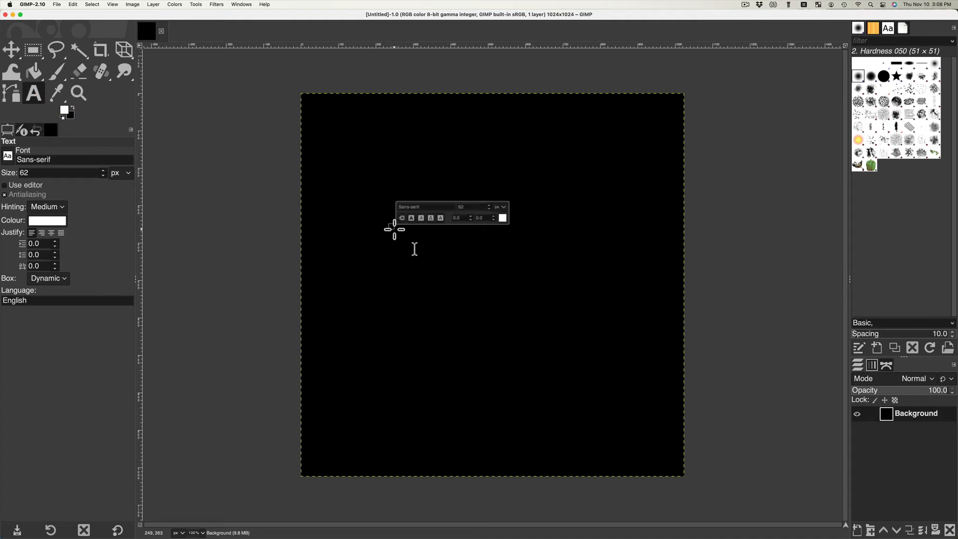
{"action": "type", "text": "Fr"}
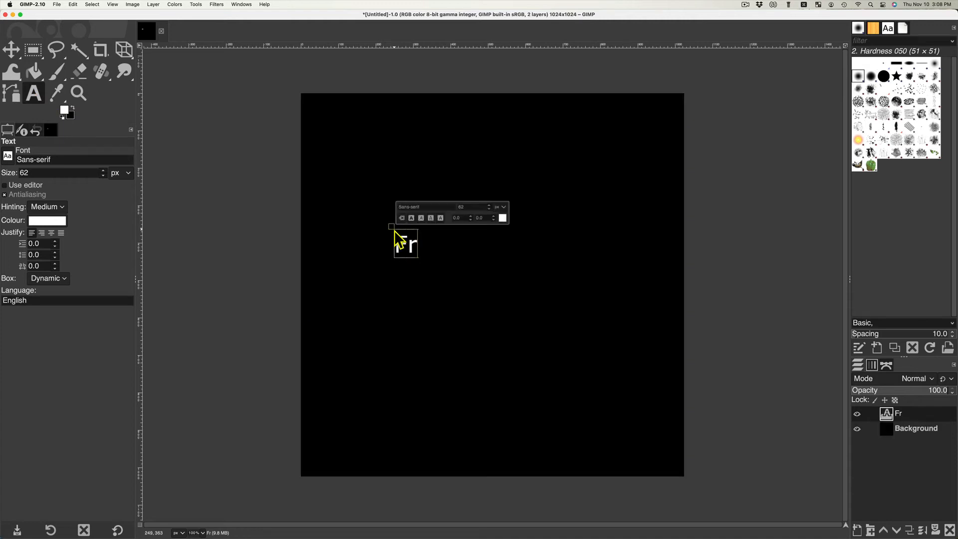
{"action": "type", "text": "agile"}
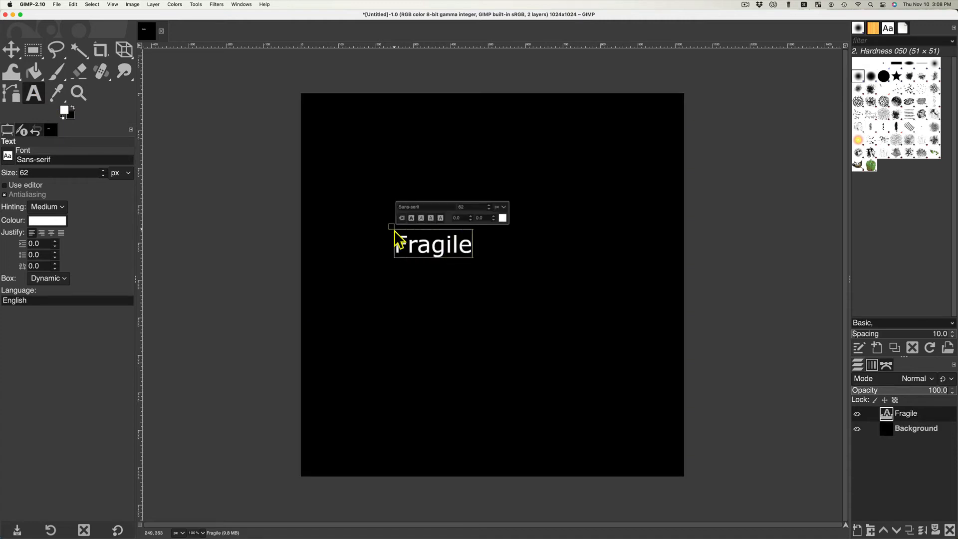
- Set the Fragile text's font to Times Bold and its size to 96 px
{"action": "left_click", "coordinate": [434, 252]}
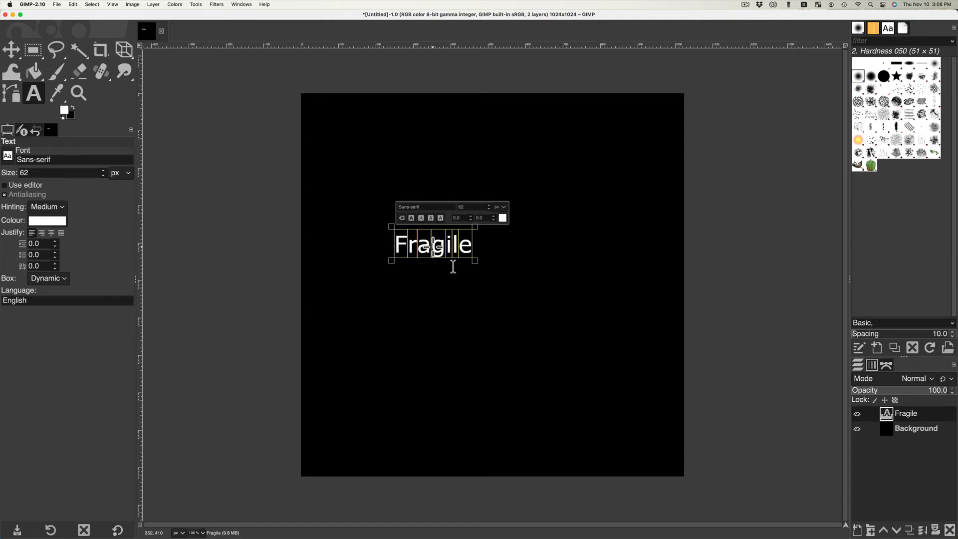
{"action": "left_click", "coordinate": [408, 206]}
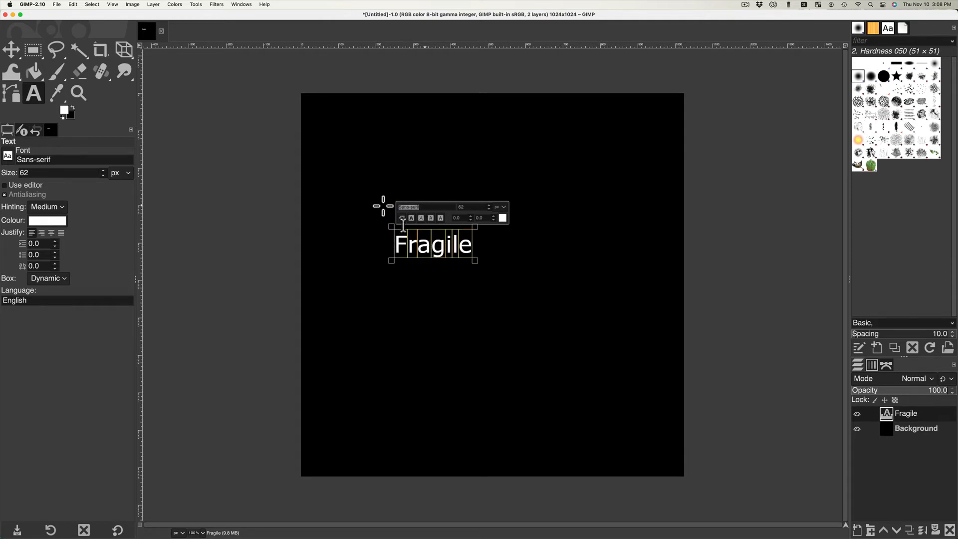
{"action": "type", "text": "Ti"}
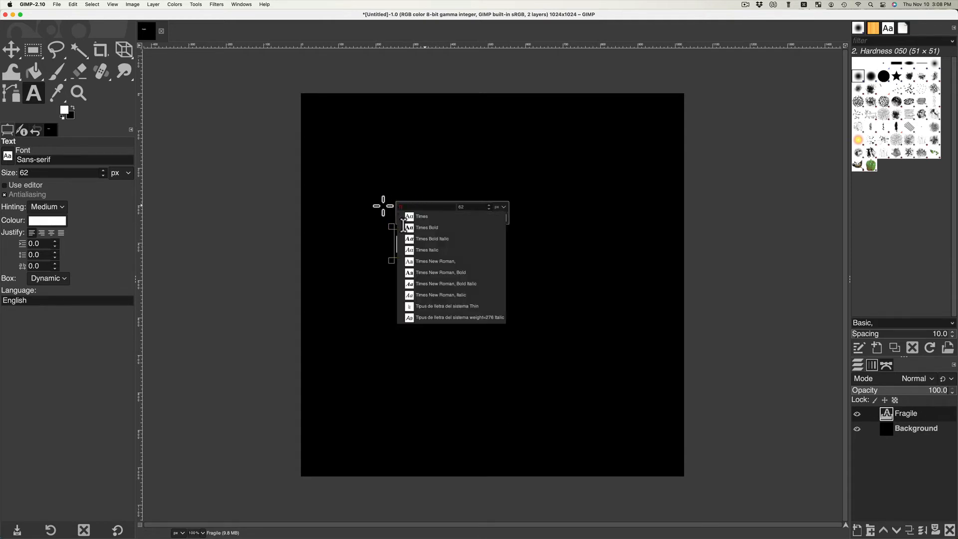
{"action": "type", "text": "mes Bold"}
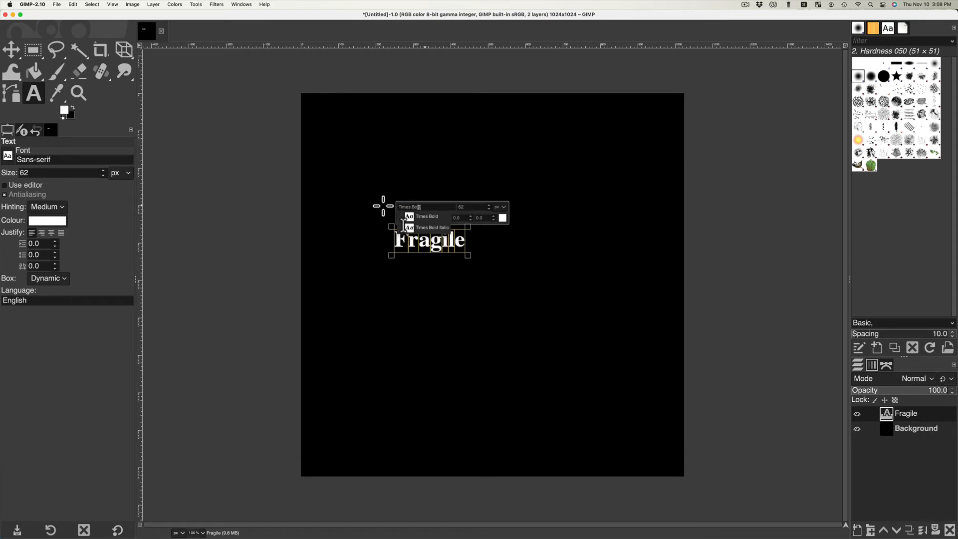
{"action": "key", "text": "Return"}
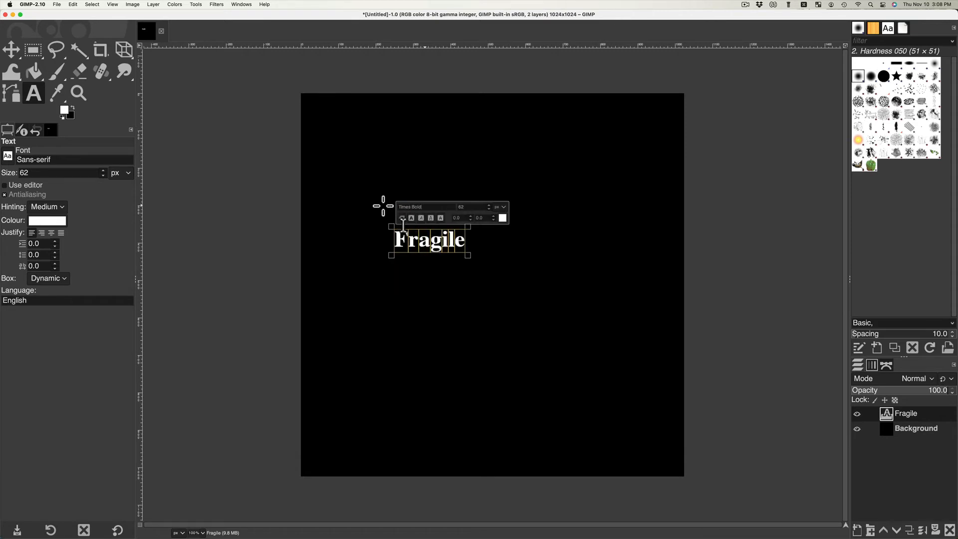
{"action": "key", "text": "Tab"}
{"action": "type", "text": "9"}
{"action": "key", "text": "Return"}
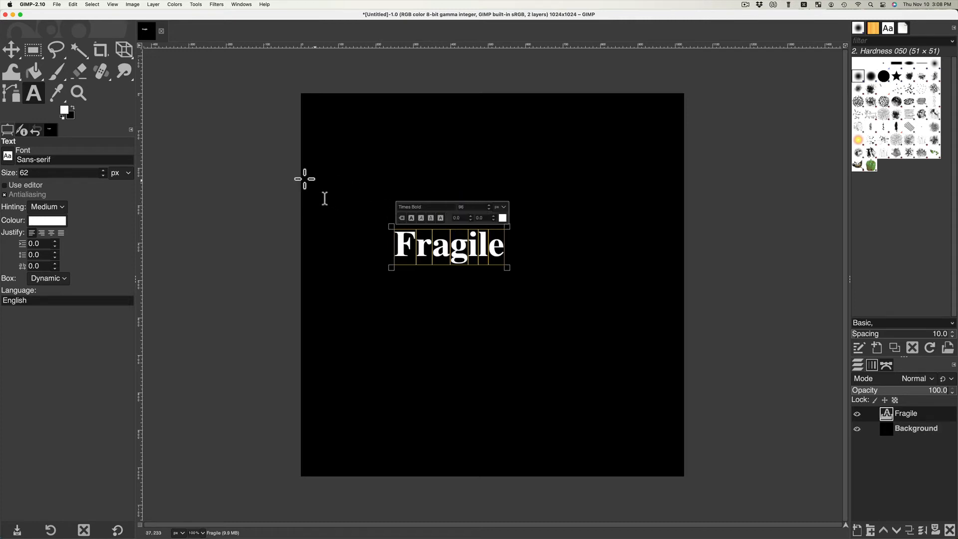
- Move the Fragile text to about the centre of the canvas and finish editing it
{"action": "left_click", "coordinate": [450, 247]}
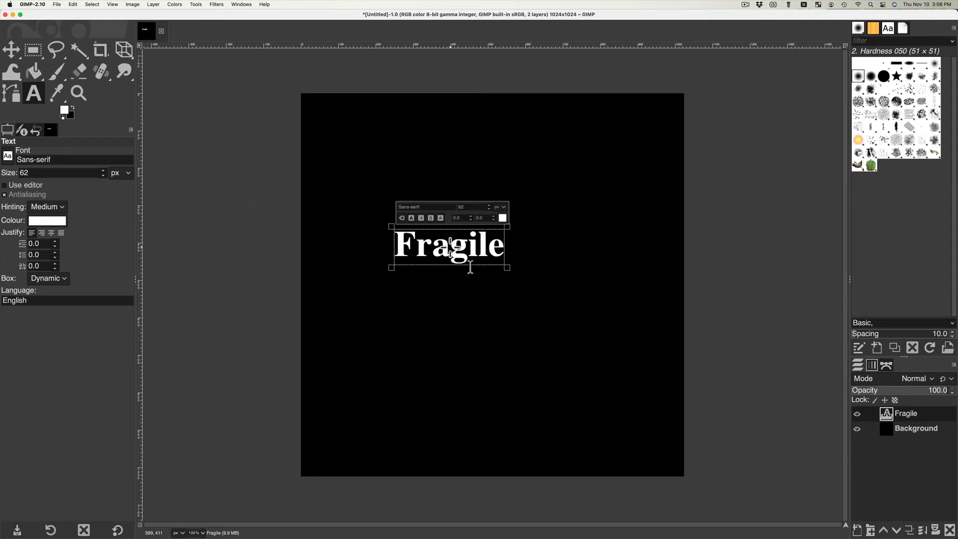
{"action": "key", "text": "ctrl+a"}
{"action": "left_click_drag", "start_coordinate": [467, 259], "coordinate": [511, 301]}
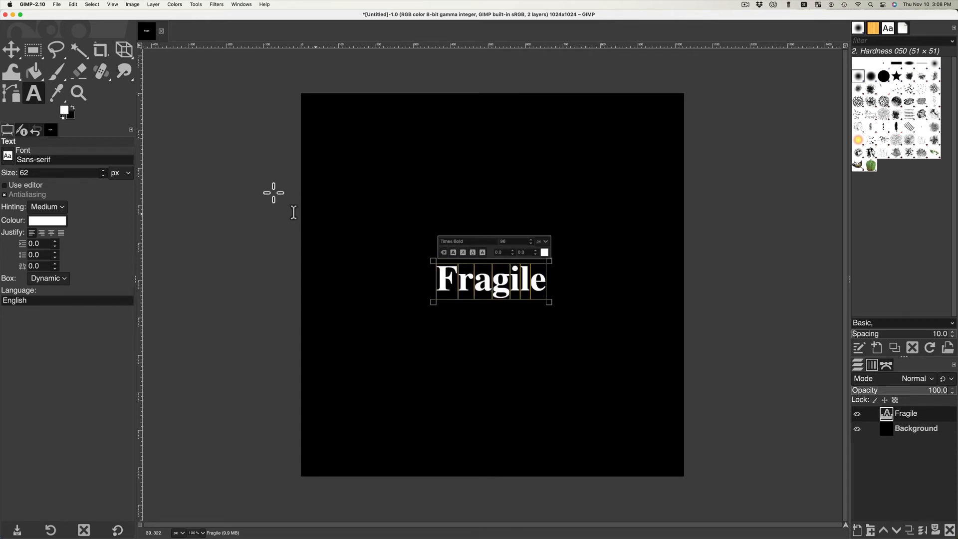
{"action": "left_click", "coordinate": [12, 50]}
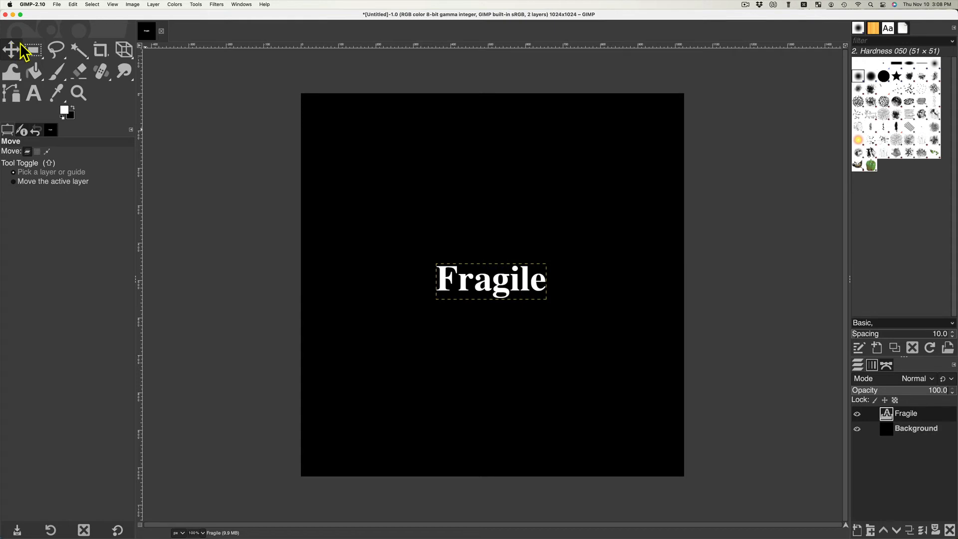
- Export the image to the Desktop as a JPEG named Fragile, with the default export options
{"action": "left_click", "coordinate": [59, 5]}
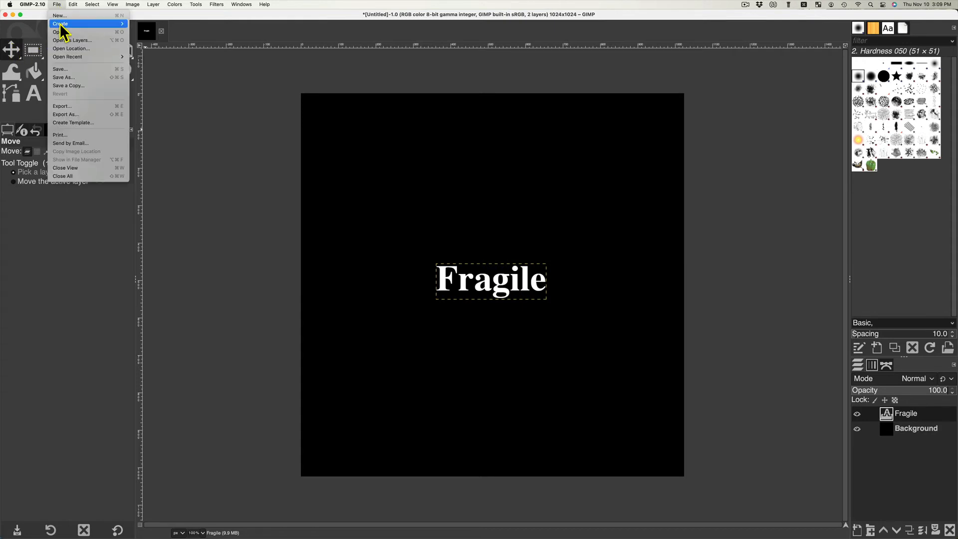
{"action": "left_click", "coordinate": [74, 106]}
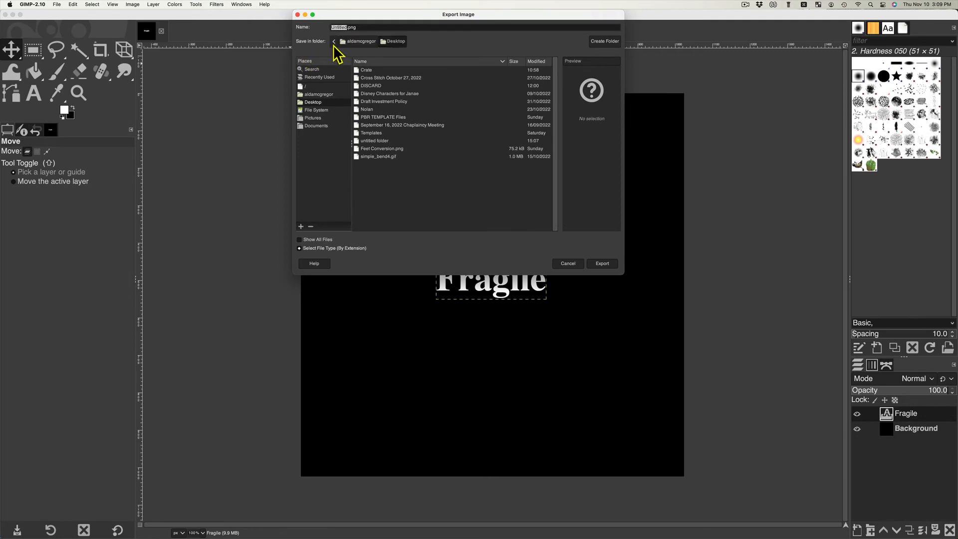
{"action": "type", "text": "Fragile"}
{"action": "left_click", "coordinate": [364, 249]}
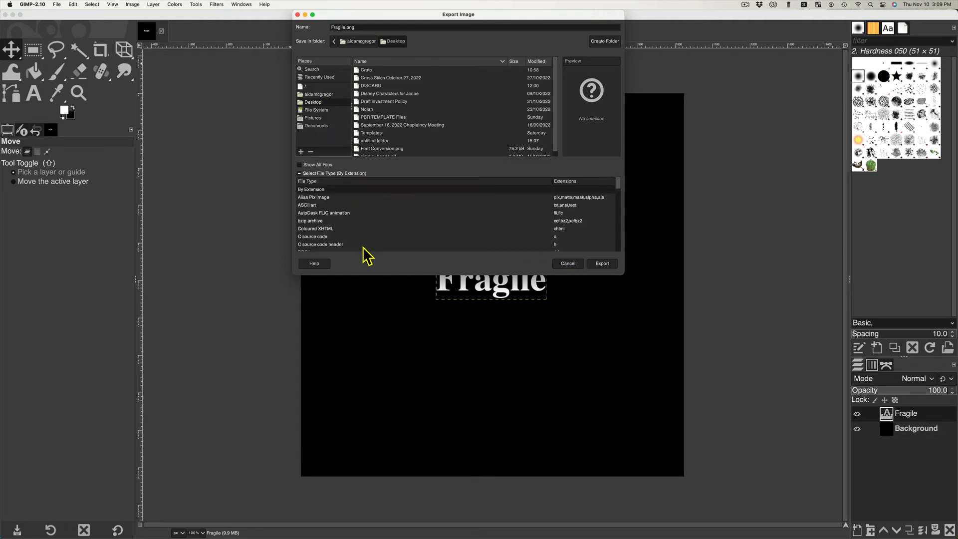
{"action": "left_click_drag", "start_coordinate": [620, 188], "coordinate": [617, 206]}
{"action": "scroll", "coordinate": [618, 210], "scroll_direction": "down", "scroll_amount": 2}
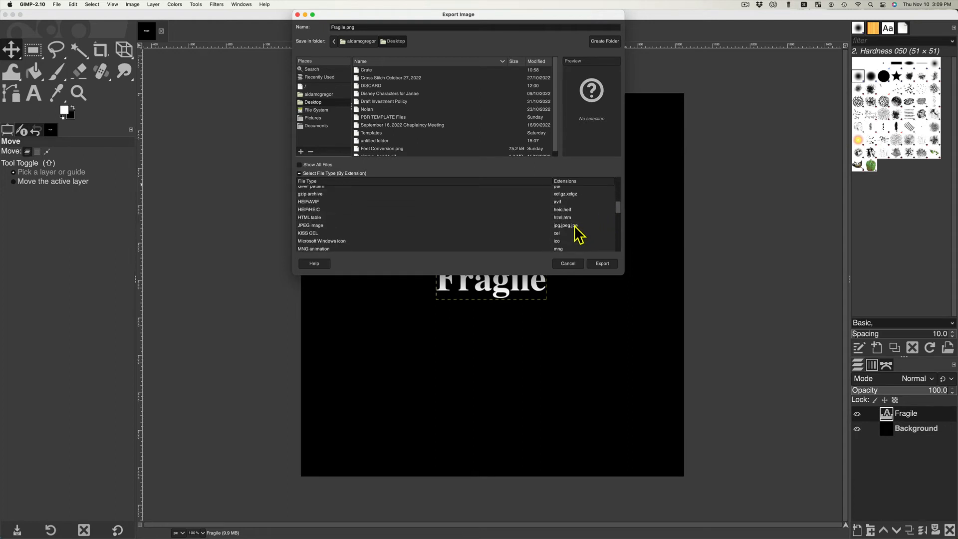
{"action": "scroll", "coordinate": [576, 229], "scroll_direction": "down", "scroll_amount": 2}
{"action": "left_click", "coordinate": [576, 226]}
{"action": "left_click", "coordinate": [594, 264]}
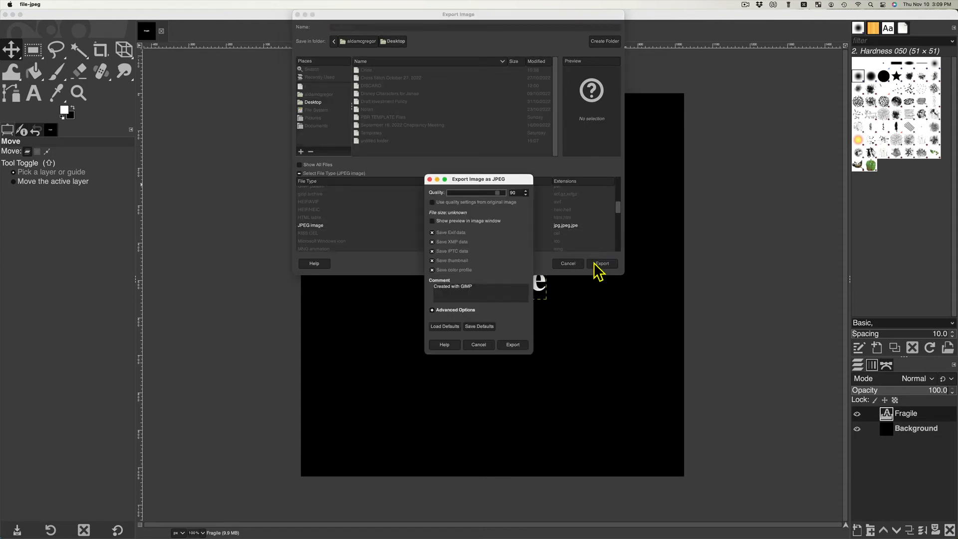
{"action": "left_click", "coordinate": [514, 346]}
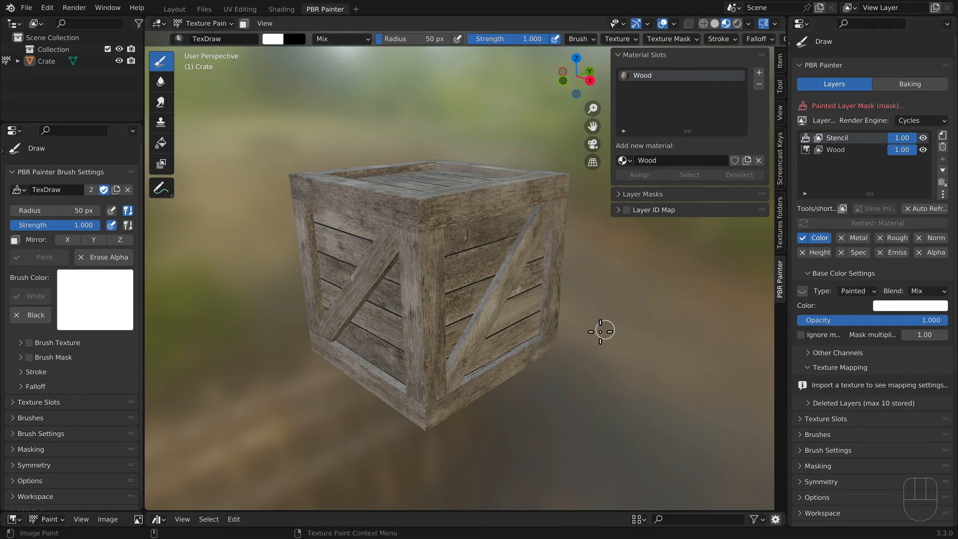
- In Blender, enable the brush mask with Fragile.jpg from the Desktop as its new texture, and set its mapping to Stencil
{"action": "left_click", "coordinate": [28, 357]}
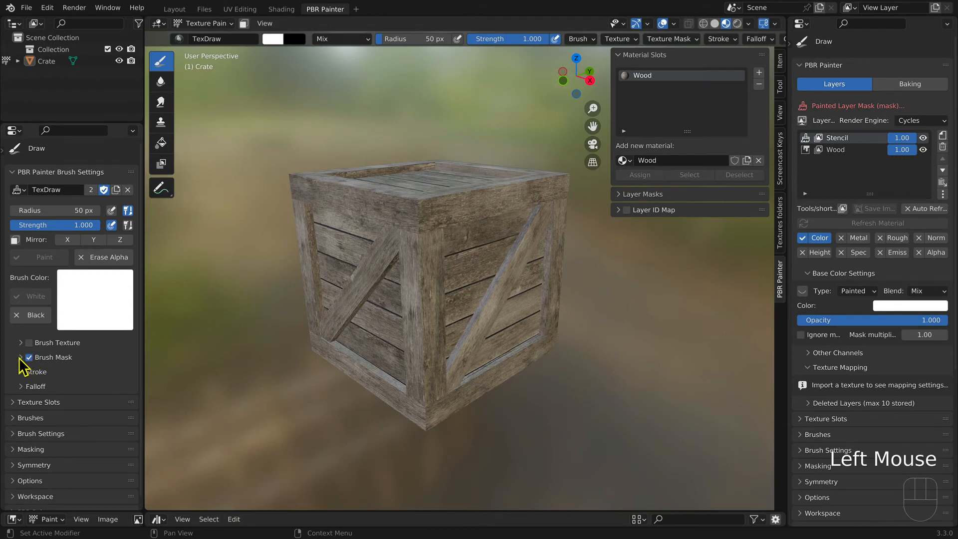
{"action": "left_click", "coordinate": [20, 358]}
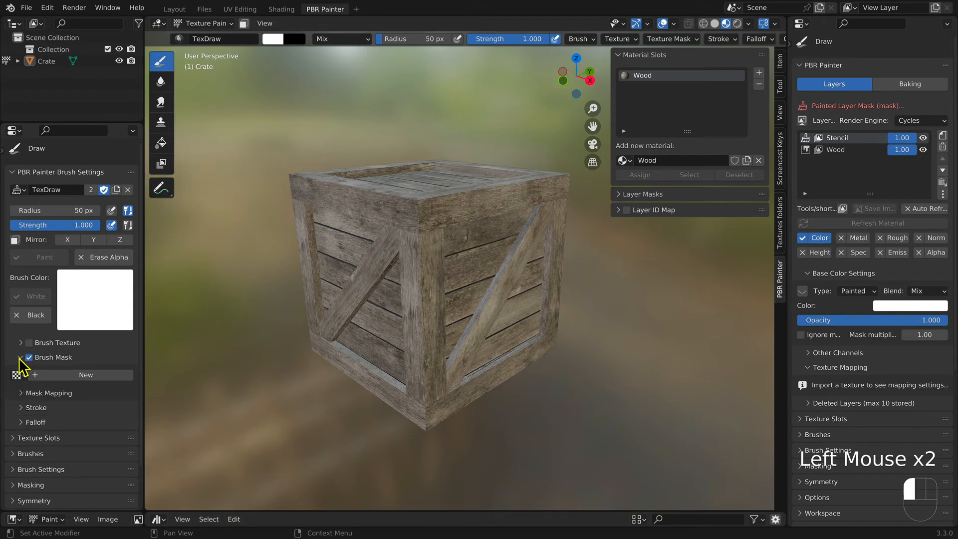
{"action": "left_click", "coordinate": [96, 378]}
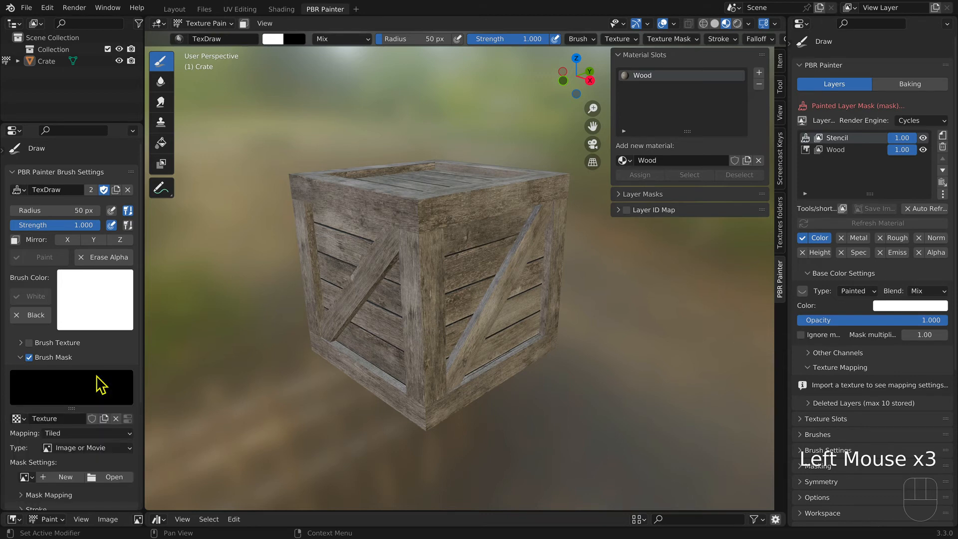
{"action": "left_click", "coordinate": [109, 477]}
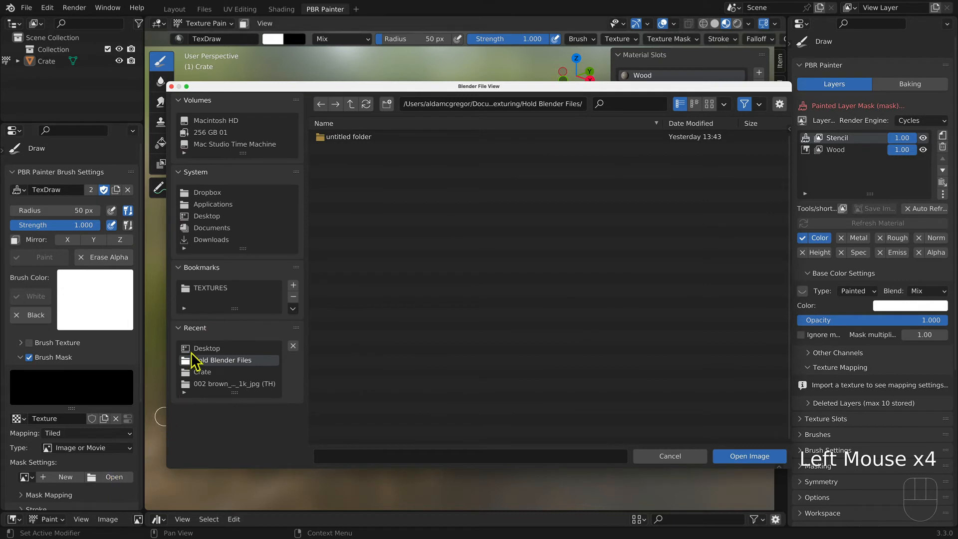
{"action": "left_click", "coordinate": [215, 218]}
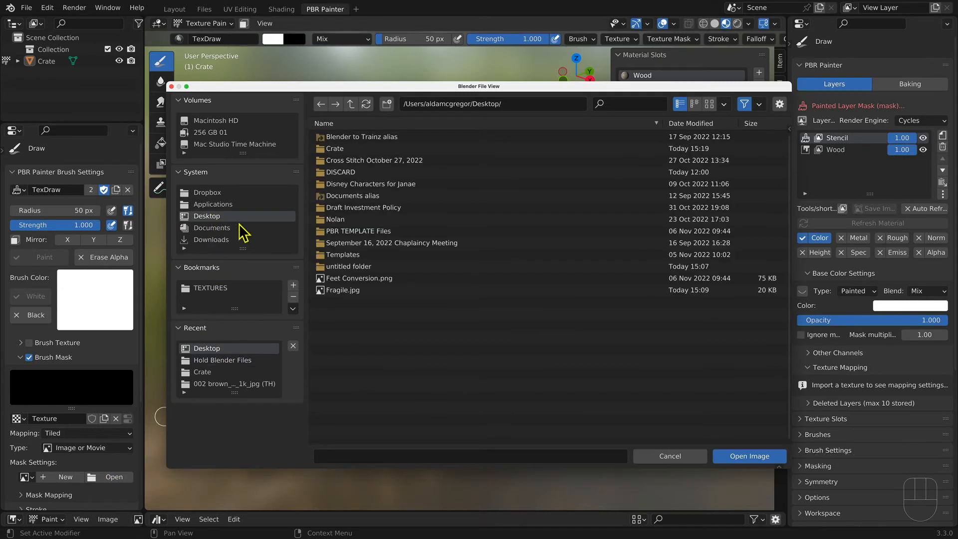
{"action": "left_click", "coordinate": [401, 291]}
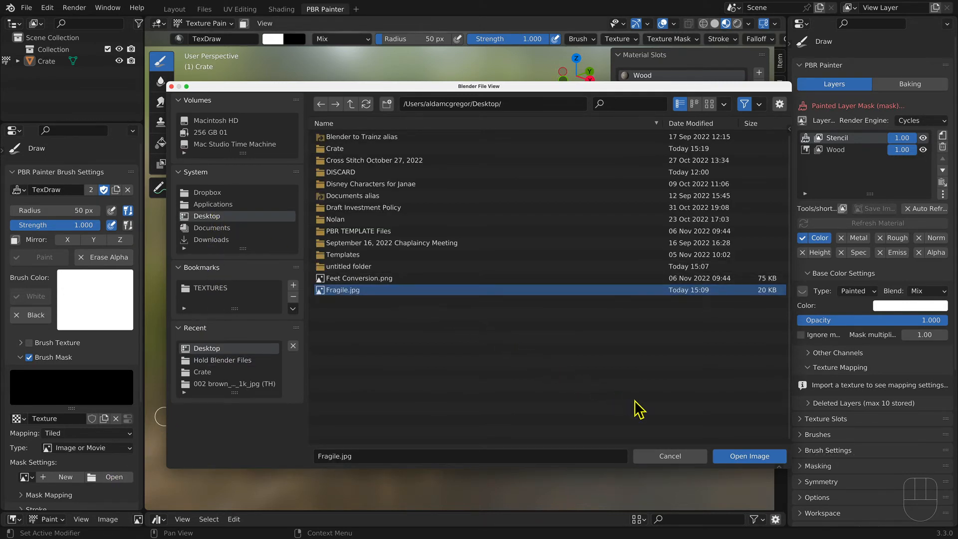
{"action": "left_click", "coordinate": [726, 456]}
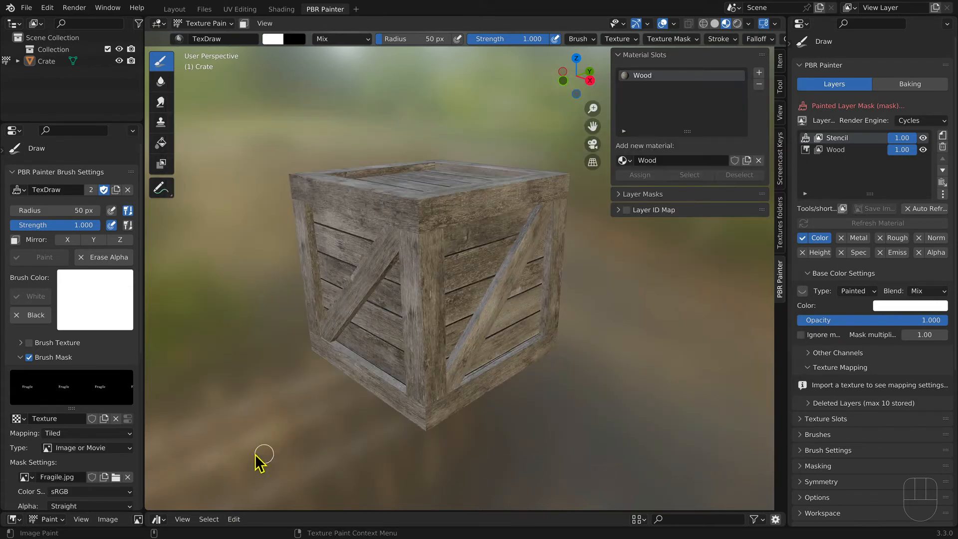
{"action": "left_click", "coordinate": [57, 433]}
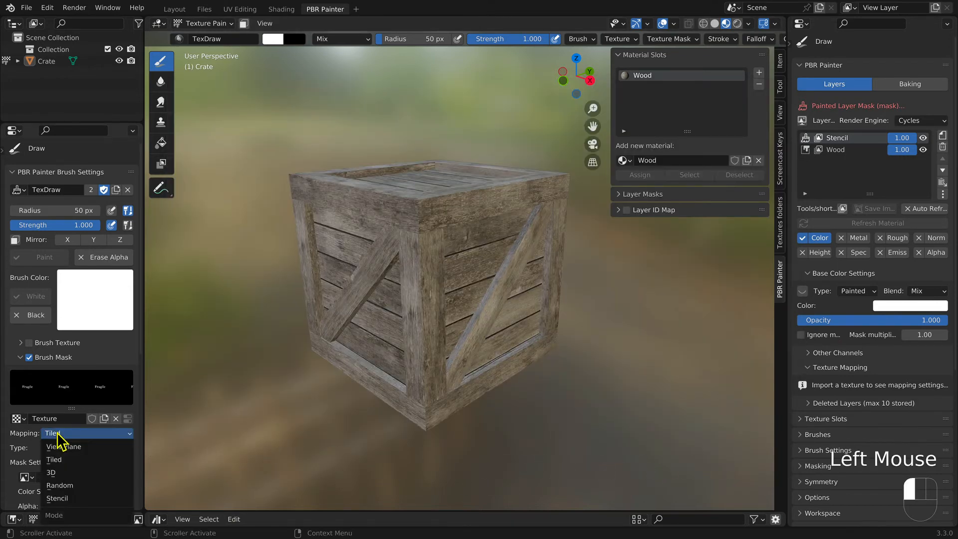
{"action": "left_click", "coordinate": [62, 498]}
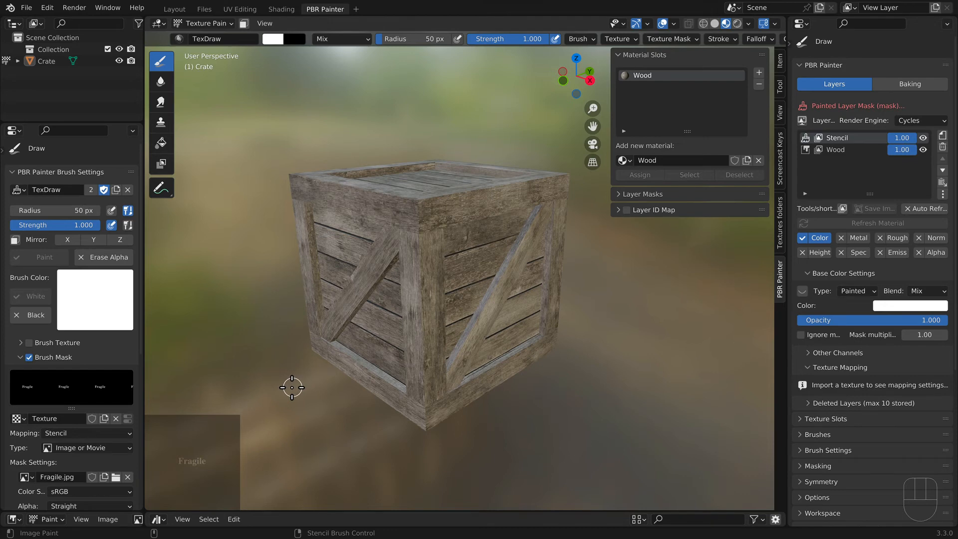
- In front view, move, enlarge and rotate the Fragile stencil so its text runs along the diagonal board of the crate
{"action": "key", "text": "KP_1"}
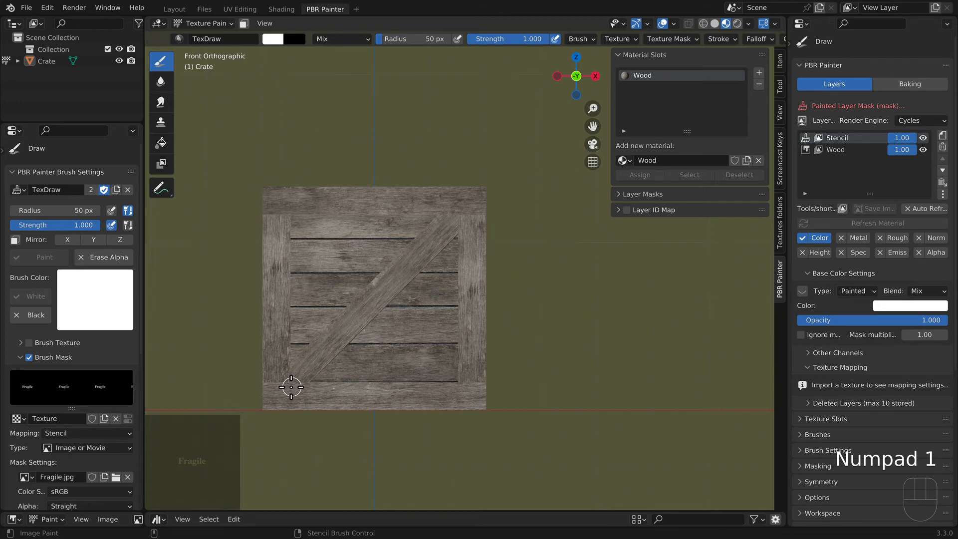
{"action": "right_click", "coordinate": [209, 445], "text": "alt"}
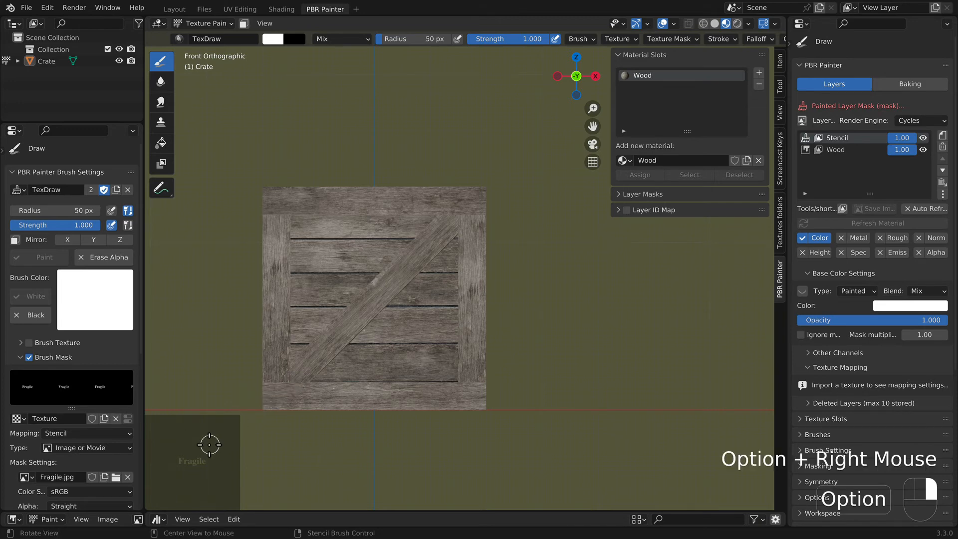
{"action": "right_click_drag", "start_coordinate": [209, 444], "coordinate": [391, 278], "text": "alt"}
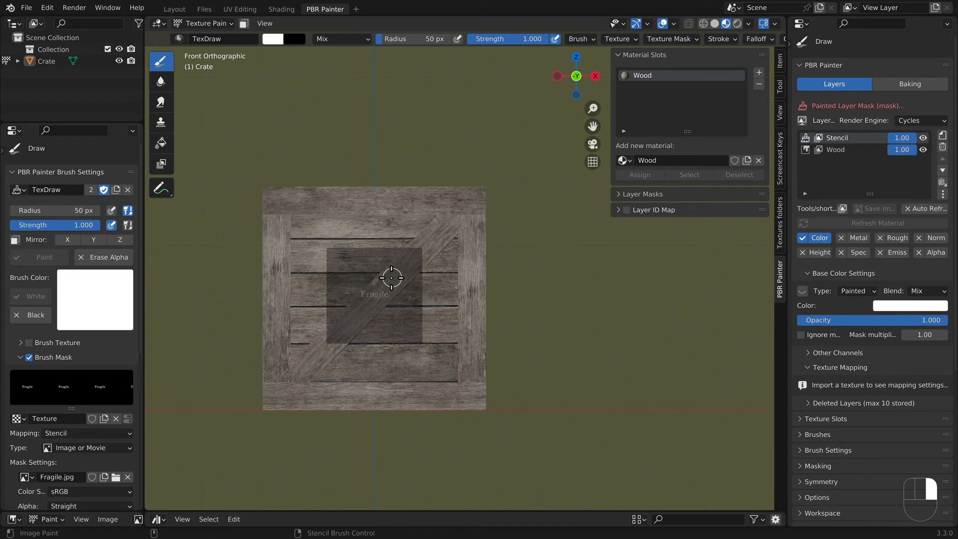
{"action": "right_click_drag", "start_coordinate": [392, 278], "coordinate": [374, 242], "text": "alt+shift"}
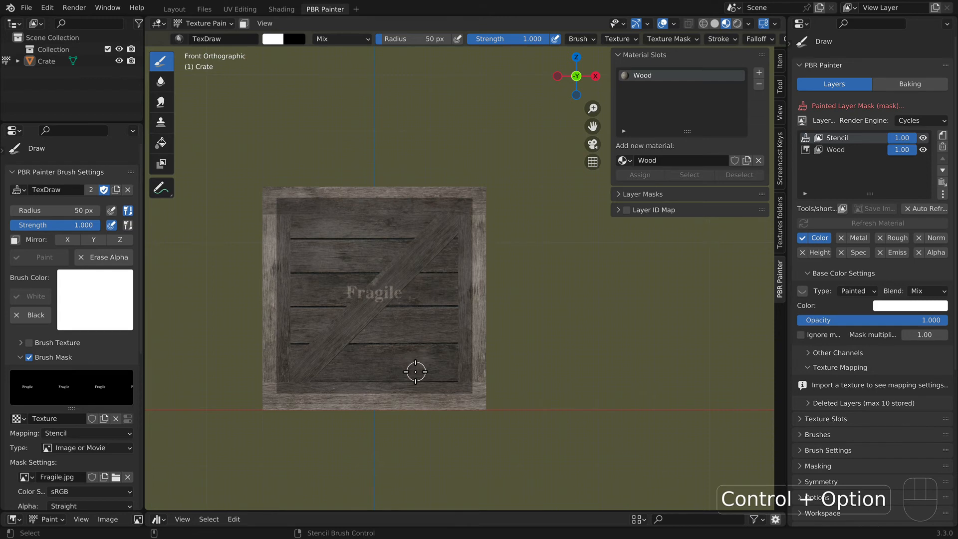
{"action": "right_click_drag", "start_coordinate": [415, 372], "coordinate": [439, 343], "text": "ctrl+alt"}
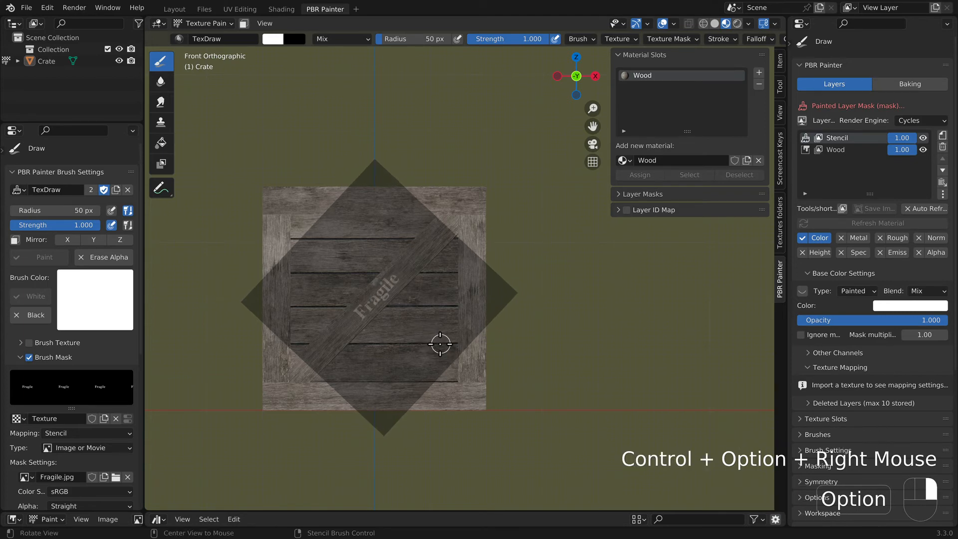
{"action": "right_click_drag", "start_coordinate": [440, 344], "coordinate": [437, 352], "text": "alt+shift"}
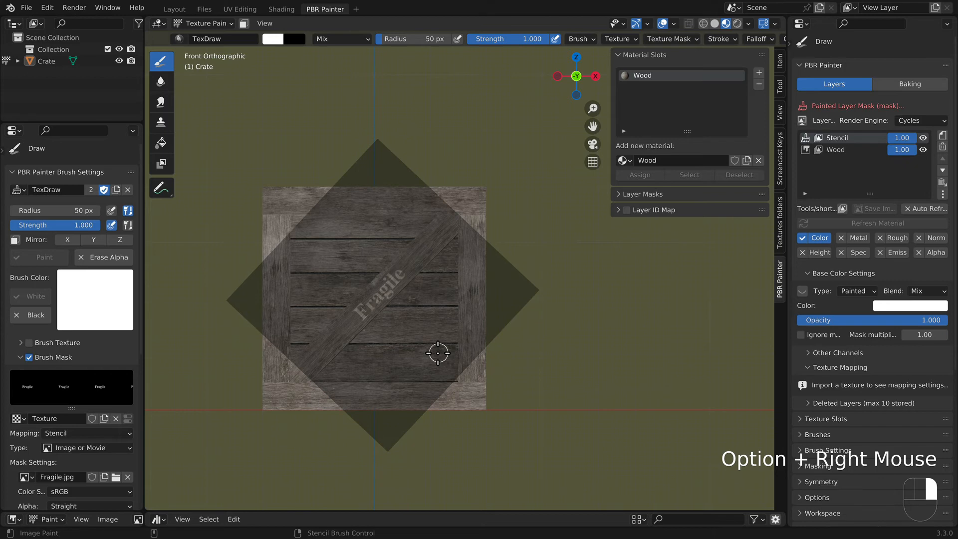
- Paint the Fragile text in black through the stencil on the diagonal boards of the crate's front and back
{"action": "left_click", "coordinate": [36, 315]}
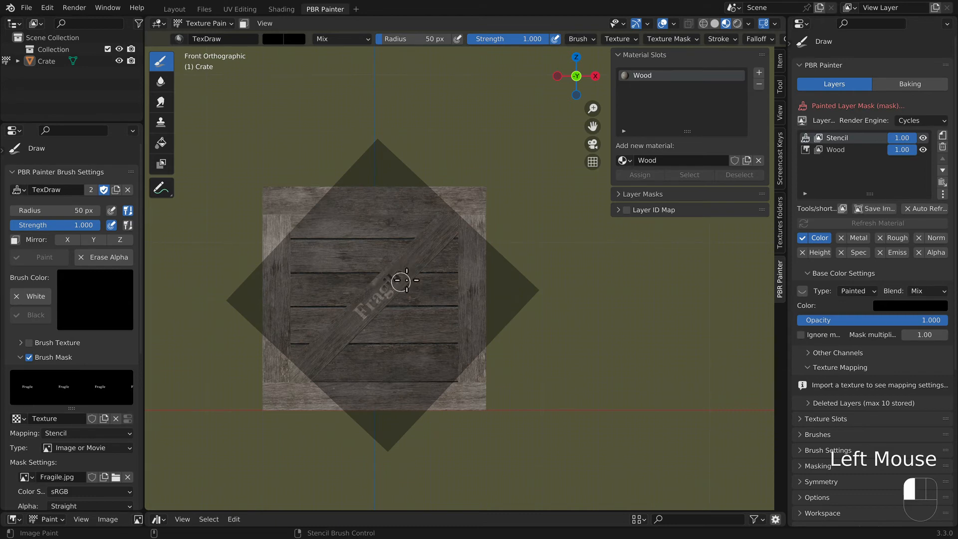
{"action": "mouse_move", "coordinate": [394, 278]}
{"action": "left_mouse_down"}
{"action": "mouse_move", "coordinate": [359, 313]}
{"action": "mouse_move", "coordinate": [393, 290]}
{"action": "mouse_move", "coordinate": [381, 277]}
{"action": "mouse_move", "coordinate": [328, 277]}
{"action": "left_mouse_up"}
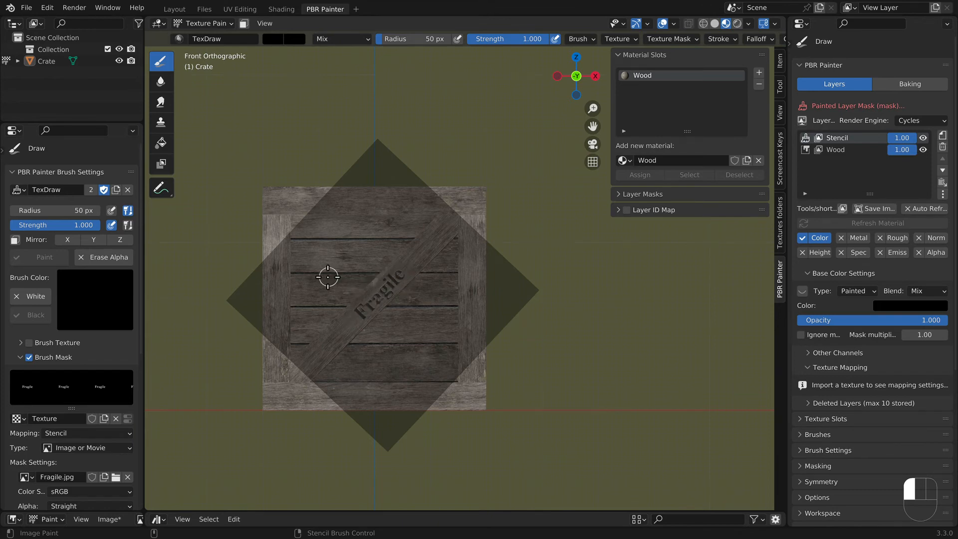
{"action": "key", "text": "ctrl"}
{"action": "key", "text": "ctrl+KP_1"}
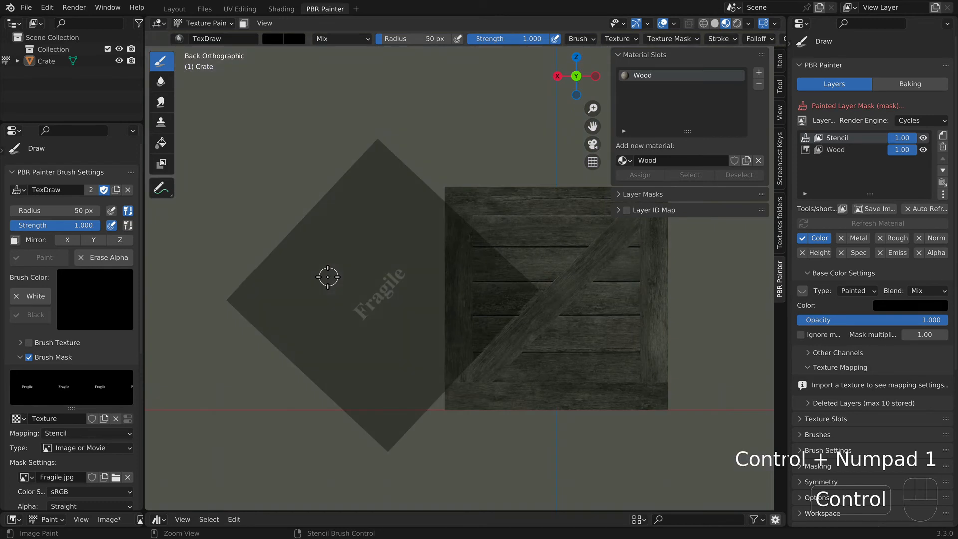
{"action": "right_click_drag", "start_coordinate": [328, 277], "coordinate": [506, 276], "text": "alt"}
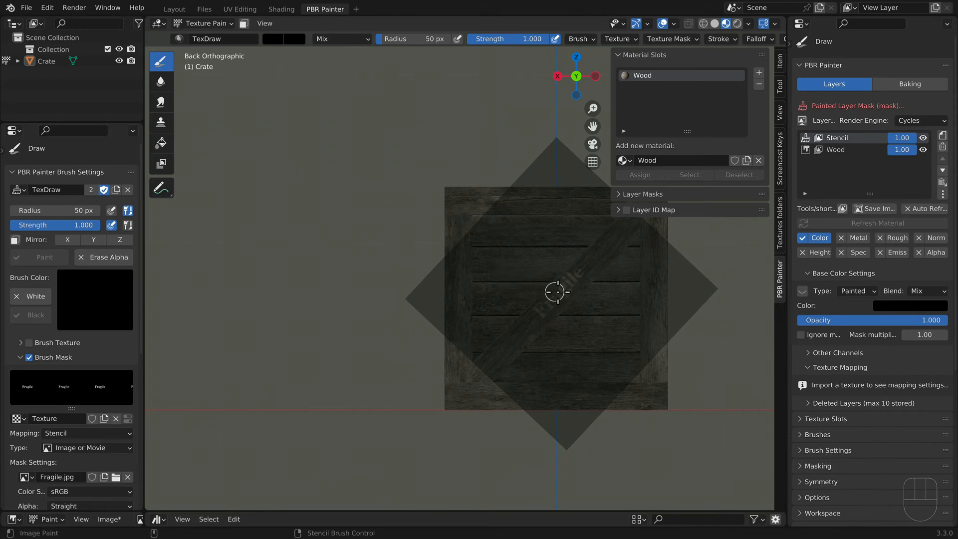
{"action": "mouse_move", "coordinate": [563, 287]}
{"action": "left_mouse_down"}
{"action": "mouse_move", "coordinate": [571, 274]}
{"action": "mouse_move", "coordinate": [587, 277]}
{"action": "mouse_move", "coordinate": [542, 312]}
{"action": "mouse_move", "coordinate": [569, 274]}
{"action": "mouse_move", "coordinate": [547, 310]}
{"action": "left_mouse_up"}
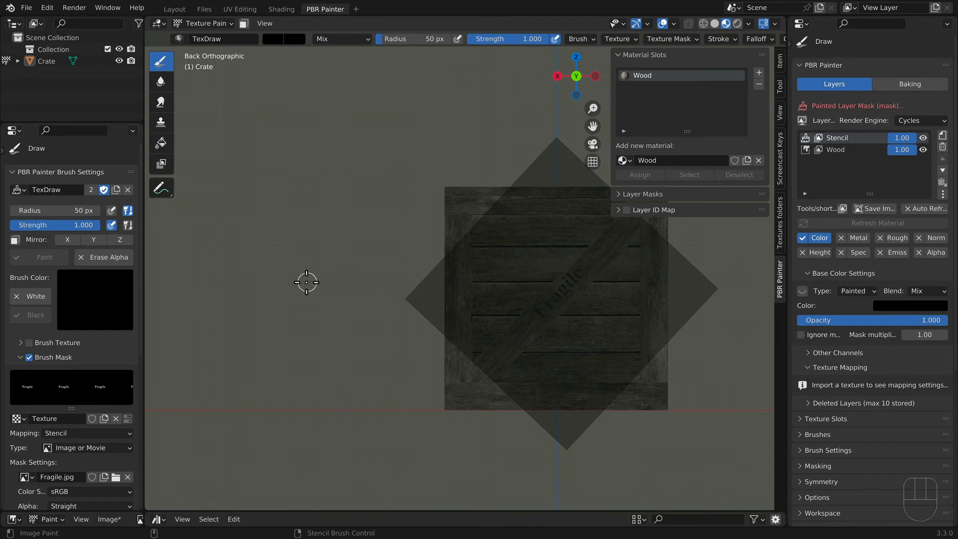
- Set the brush mask's mapping to View Plane to hide the stencil, and view the painted crate front at an angle
{"action": "key", "text": "KP_1"}
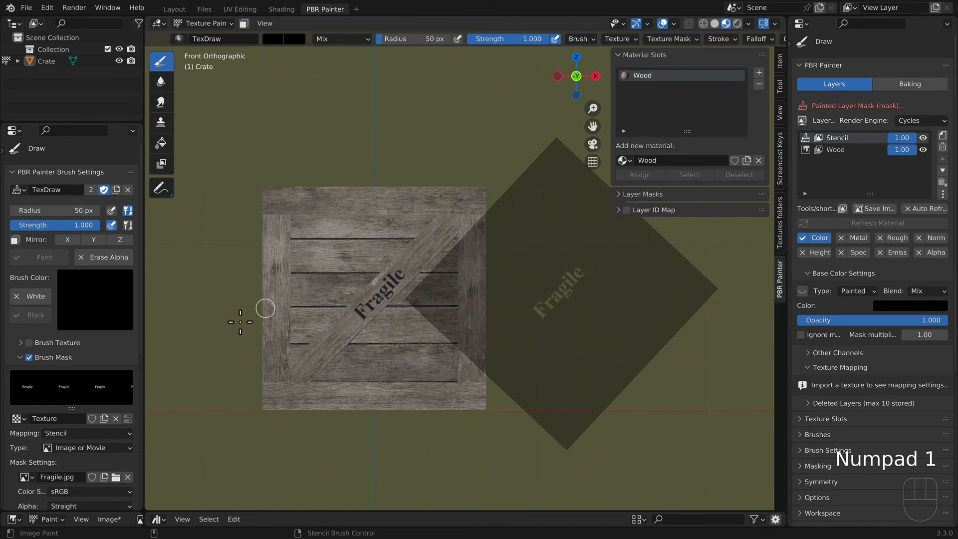
{"action": "left_click", "coordinate": [64, 433]}
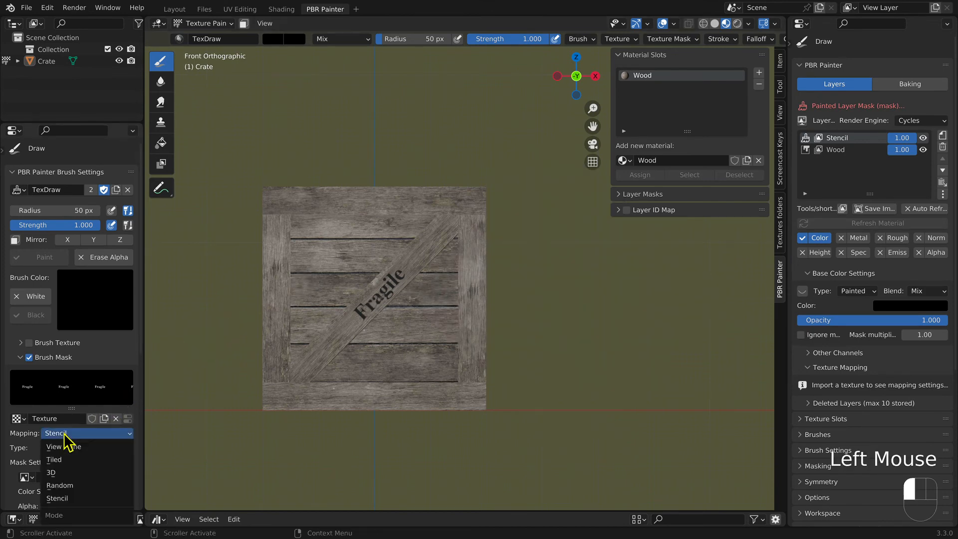
{"action": "left_click", "coordinate": [70, 447]}
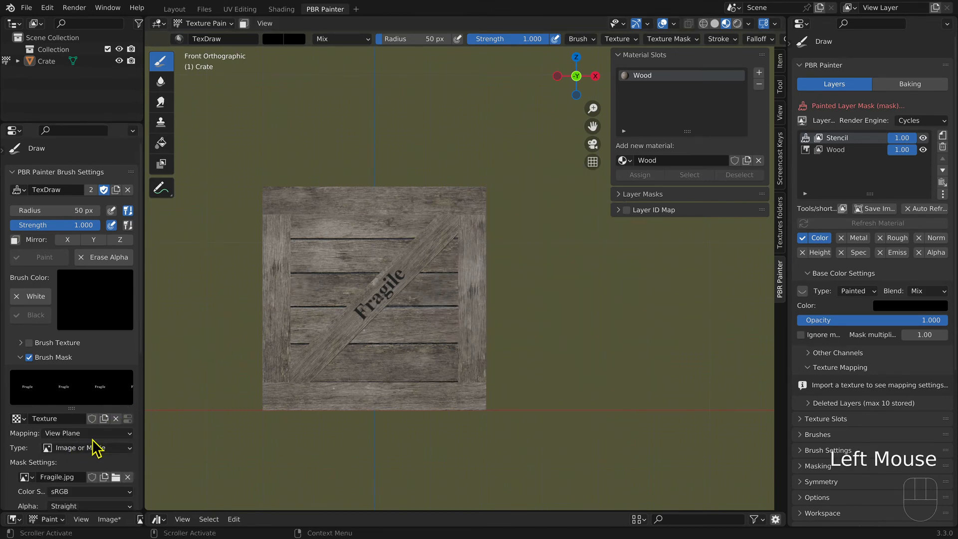
{"action": "left_click_drag", "start_coordinate": [231, 376], "coordinate": [327, 365], "text": "alt"}
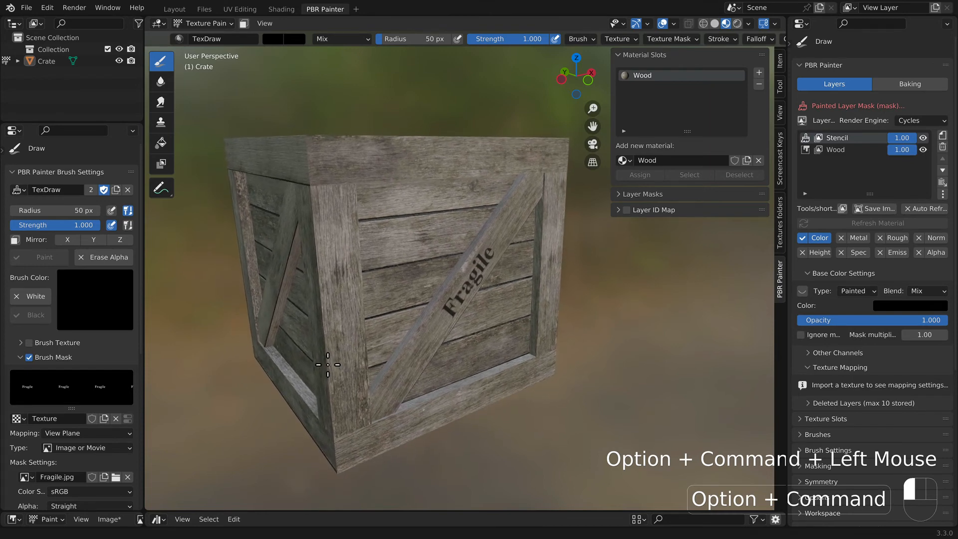
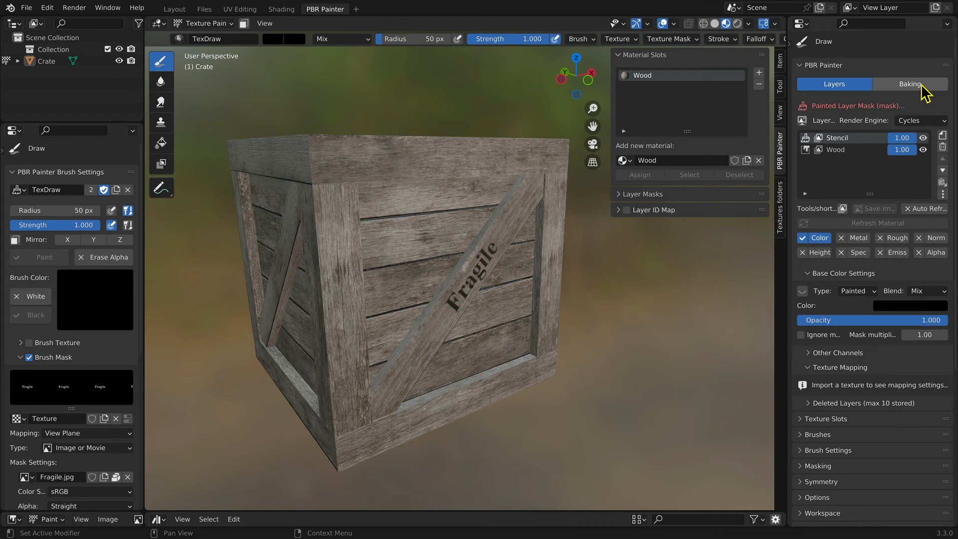
- Set the bake resolution to 1k with a 0 px margin, and enable saving the textures externally
{"action": "left_click", "coordinate": [924, 90]}
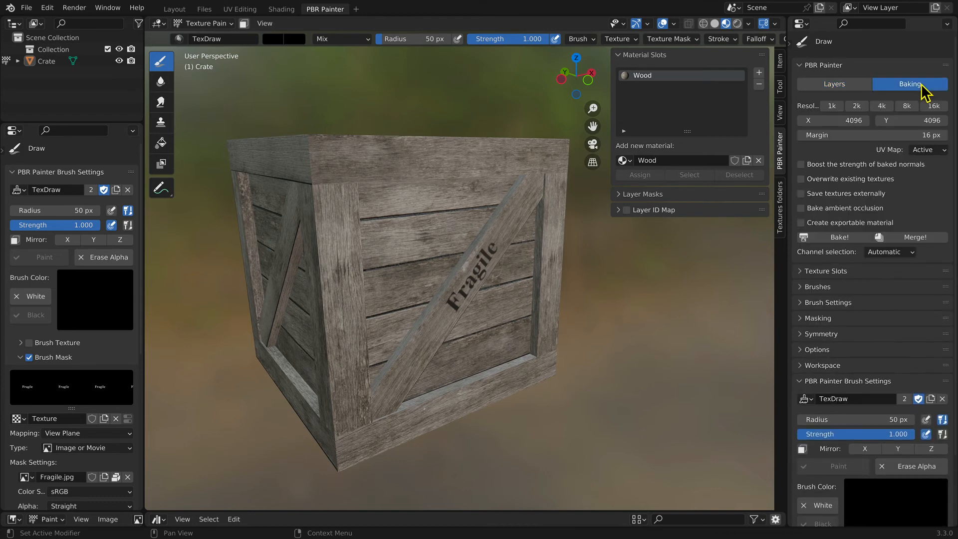
{"action": "left_click", "coordinate": [835, 104]}
{"action": "left_click", "coordinate": [814, 135]}
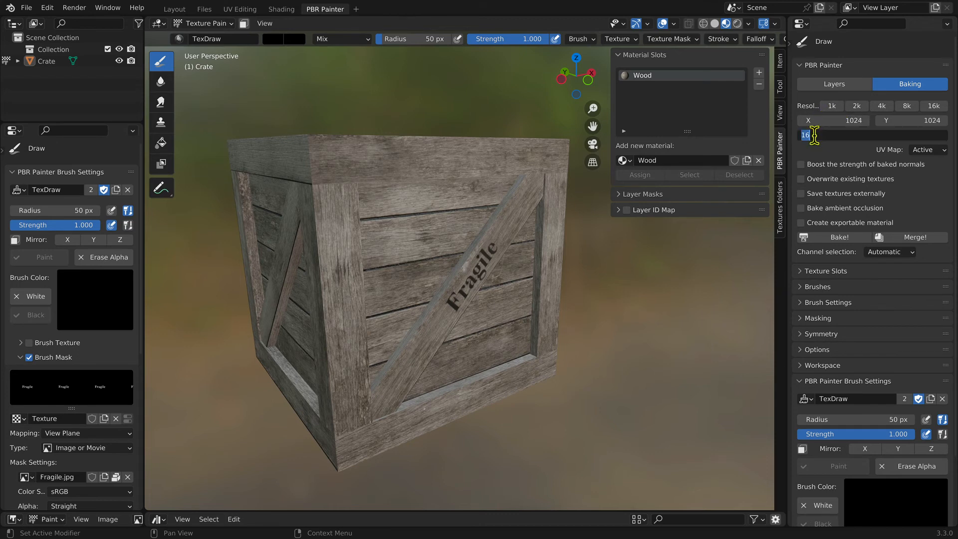
{"action": "type", "text": "0"}
{"action": "key", "text": "Return"}
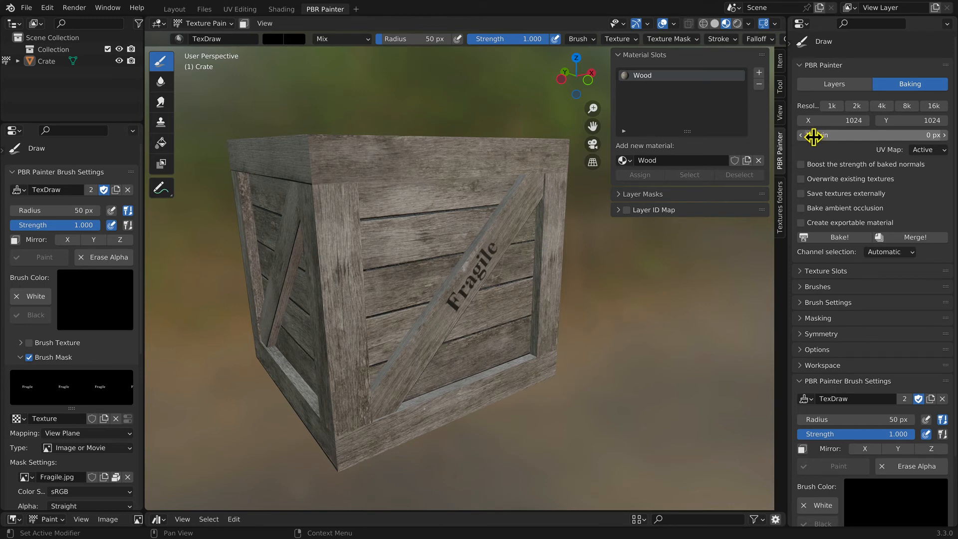
{"action": "left_click", "coordinate": [801, 194]}
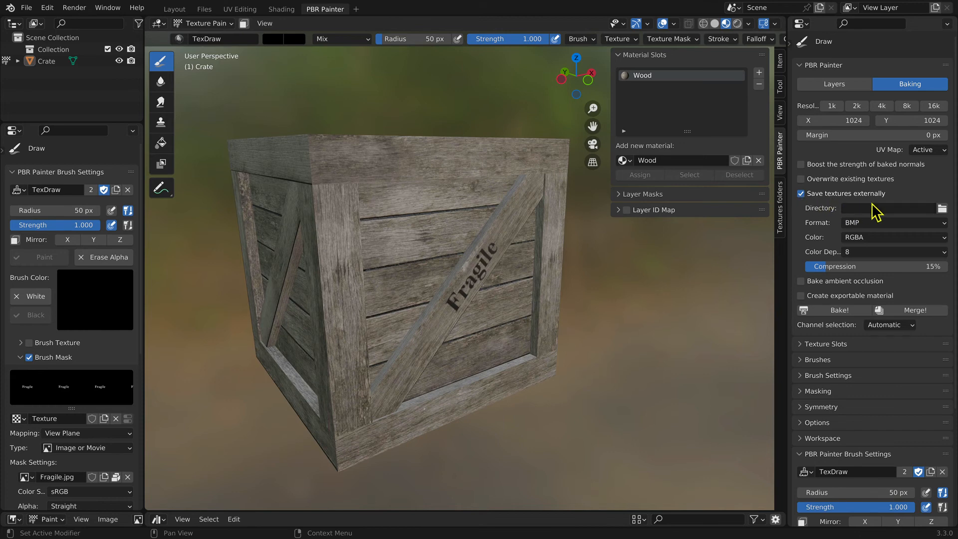
- Set the directory for the baked textures to the Baked Textures folder on the Desktop and the image format to PNG
{"action": "left_click", "coordinate": [942, 209]}
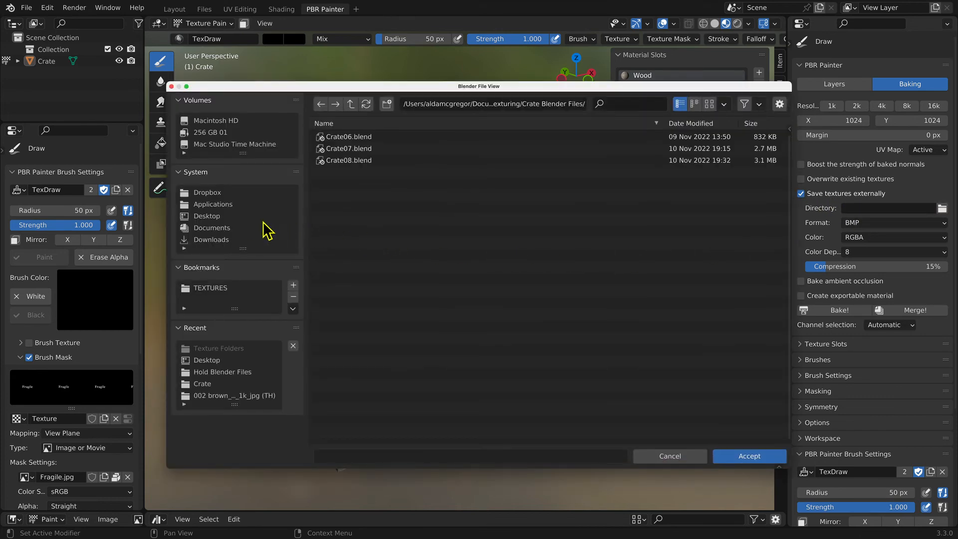
{"action": "left_click", "coordinate": [216, 220]}
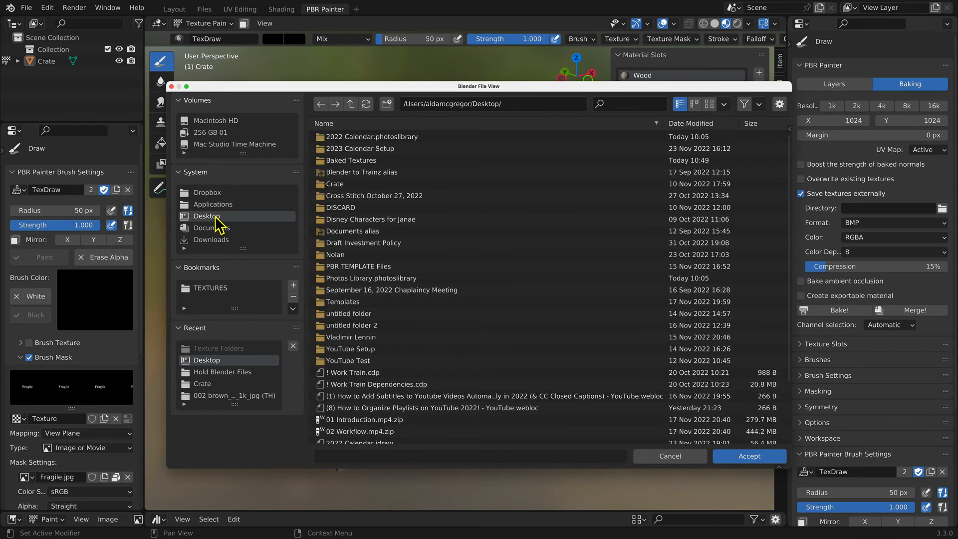
{"action": "left_click", "coordinate": [336, 161]}
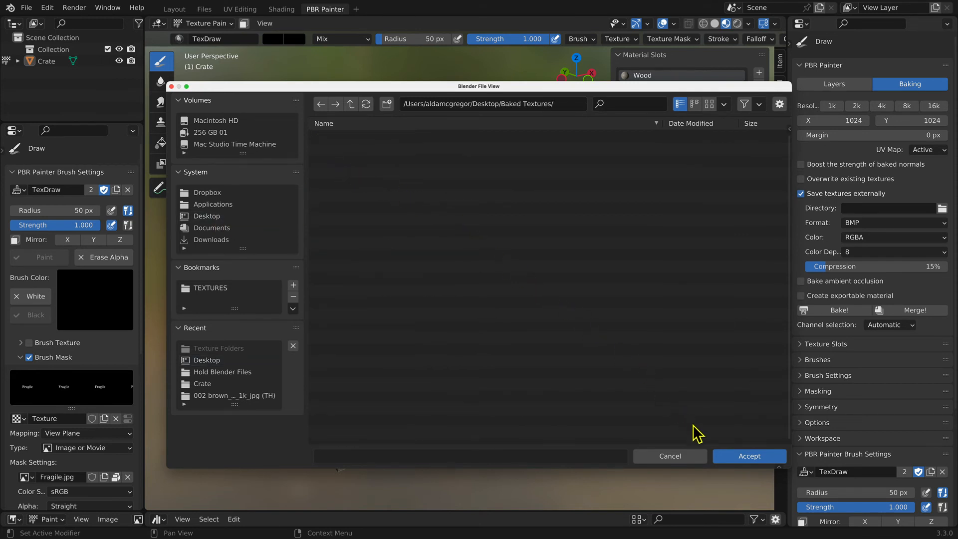
{"action": "left_click", "coordinate": [737, 457]}
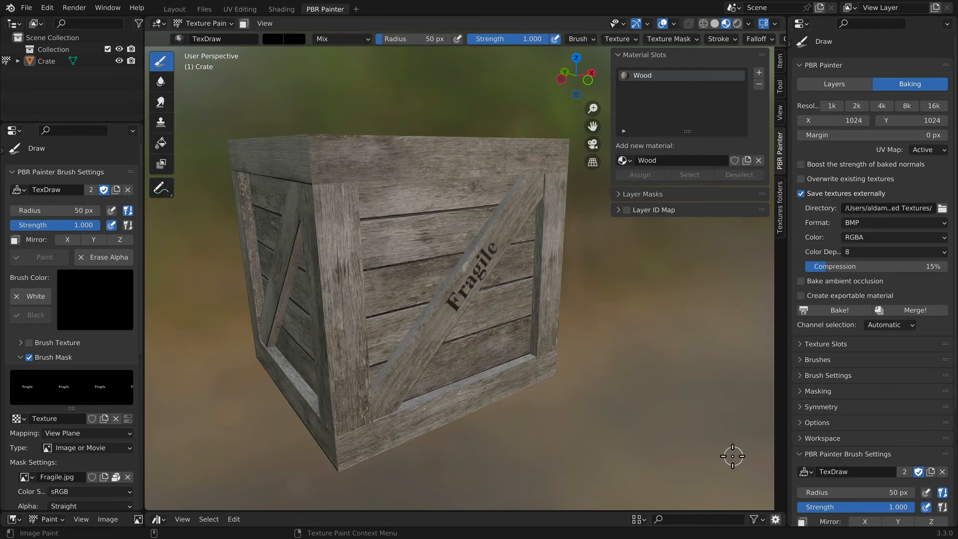
{"action": "left_click", "coordinate": [854, 225]}
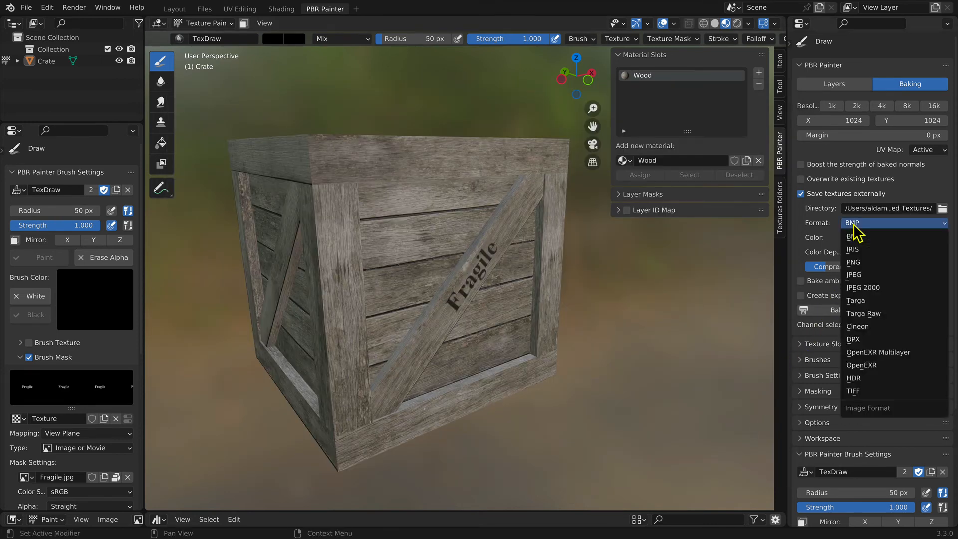
{"action": "left_click", "coordinate": [855, 261]}
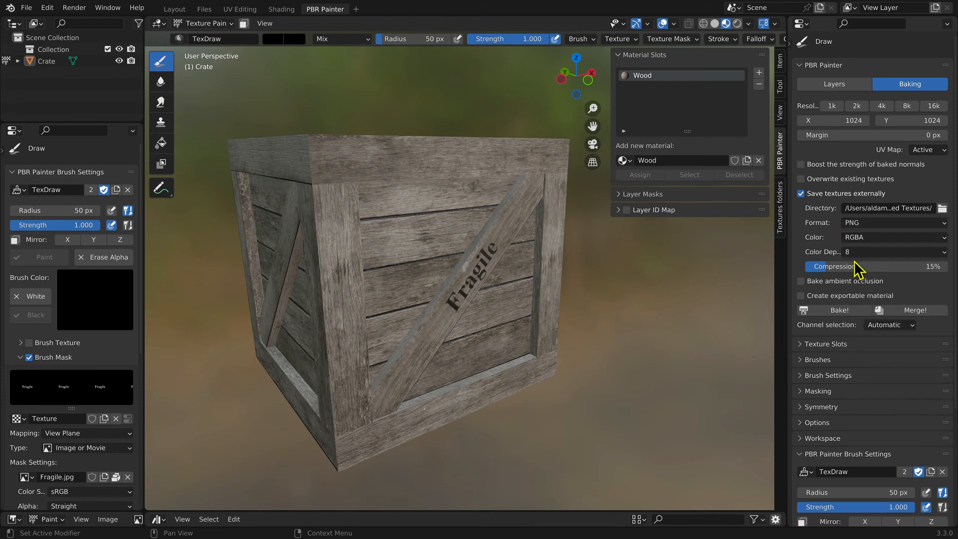
- Enable creating an exportable material and bake the Wood material's textures
{"action": "left_click", "coordinate": [801, 296]}
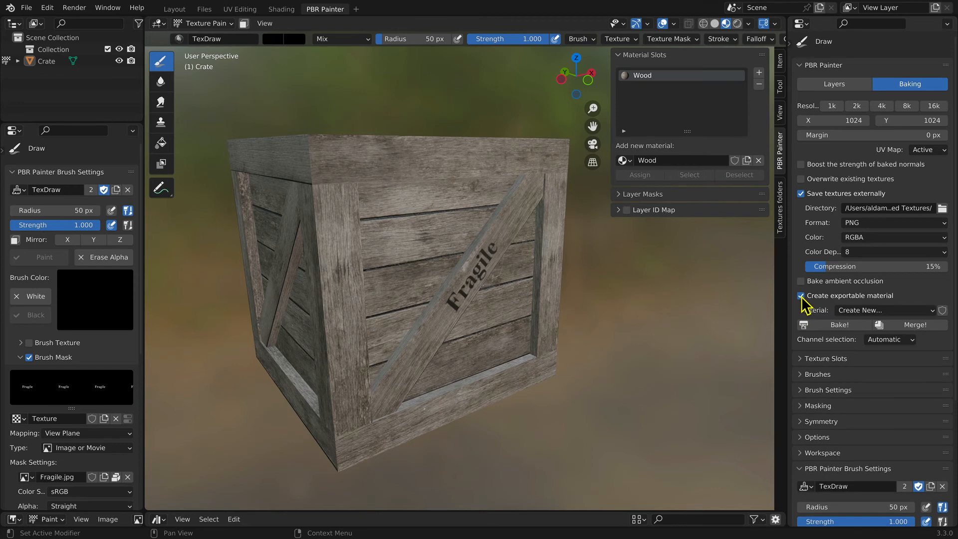
{"action": "left_click", "coordinate": [836, 326]}
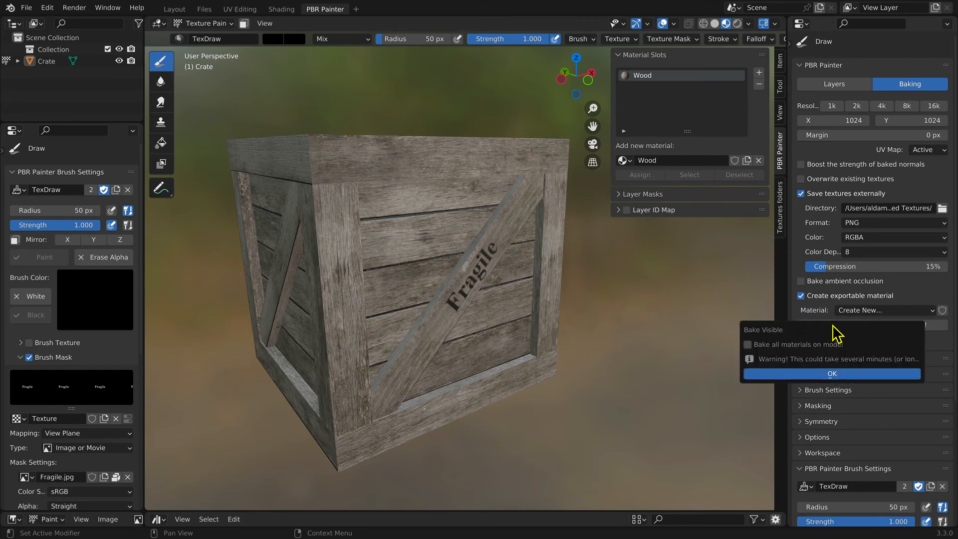
{"action": "left_click", "coordinate": [832, 375]}
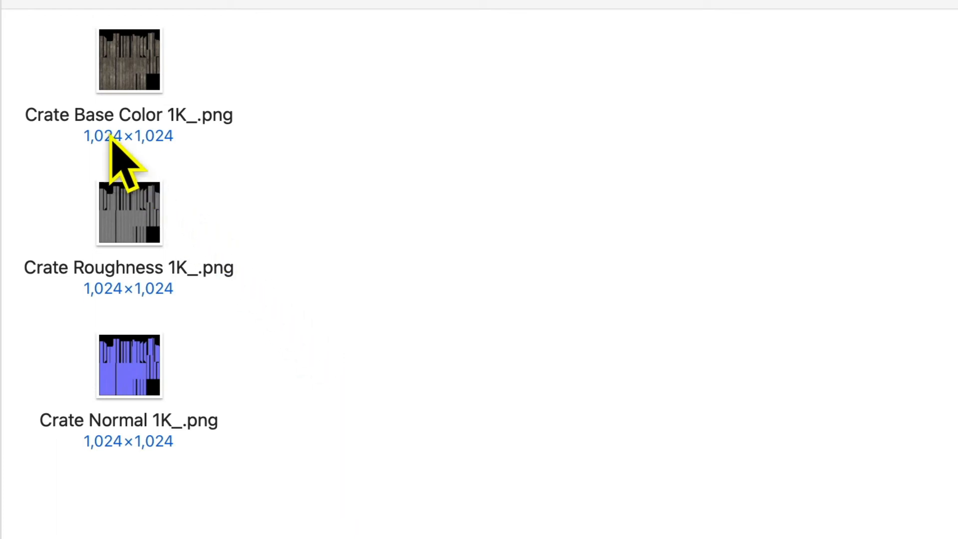
- In Finder, rename the baked file Crate Base Color 1K_.png as diffuse.png
{"action": "left_click", "coordinate": [99, 114]}
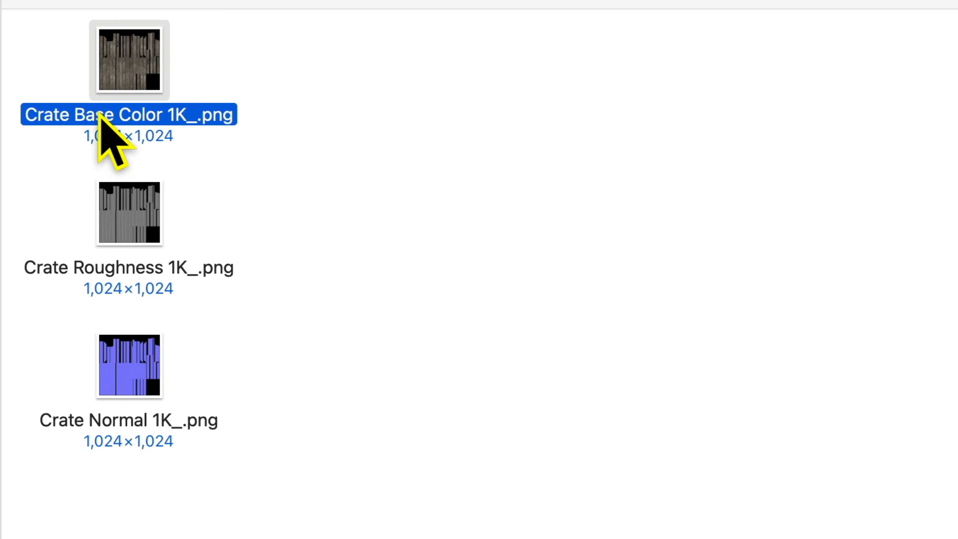
{"action": "left_click", "coordinate": [98, 114]}
{"action": "type", "text": "diffuse"}
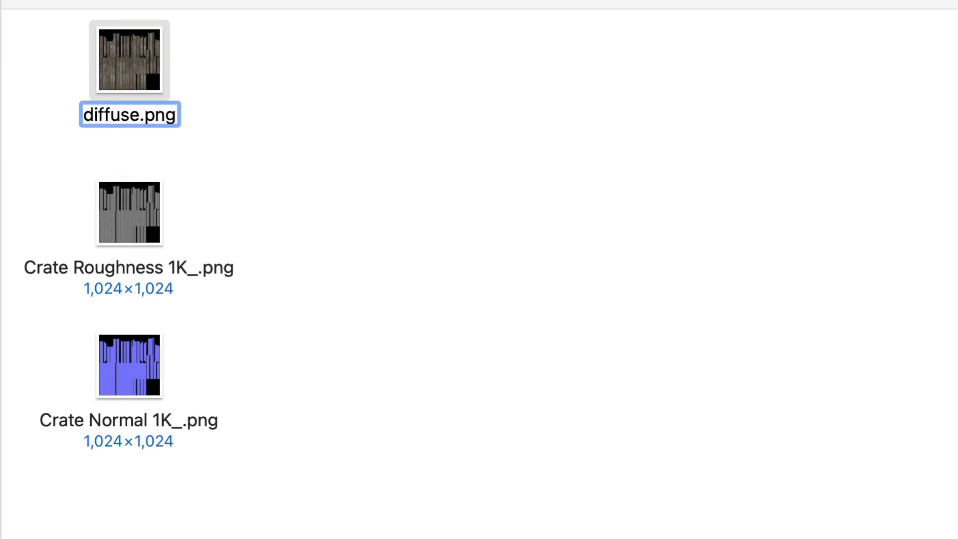
- Rename the baked file Crate Roughness 1K_.png as parameters.png
{"action": "left_click", "coordinate": [122, 265]}
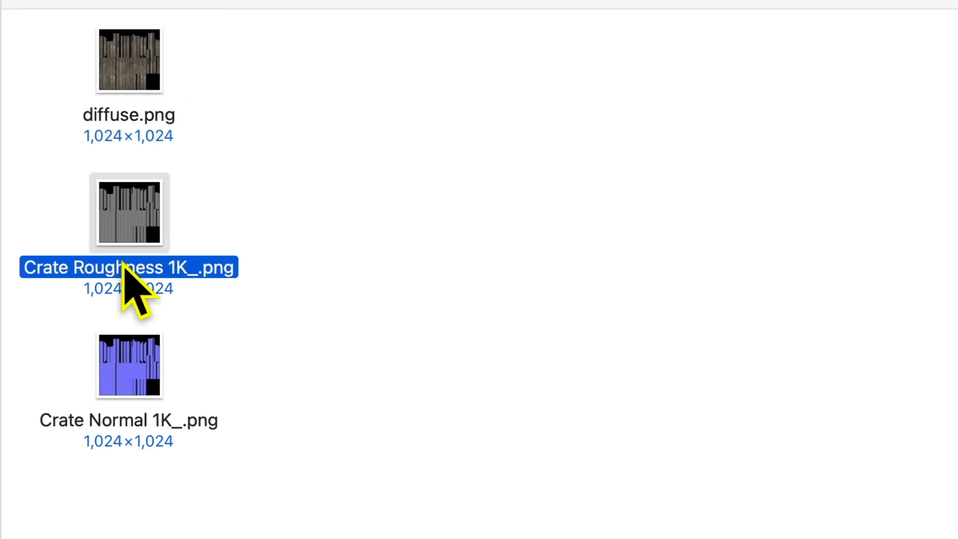
{"action": "left_click", "coordinate": [123, 264]}
{"action": "type", "text": "paramet"}
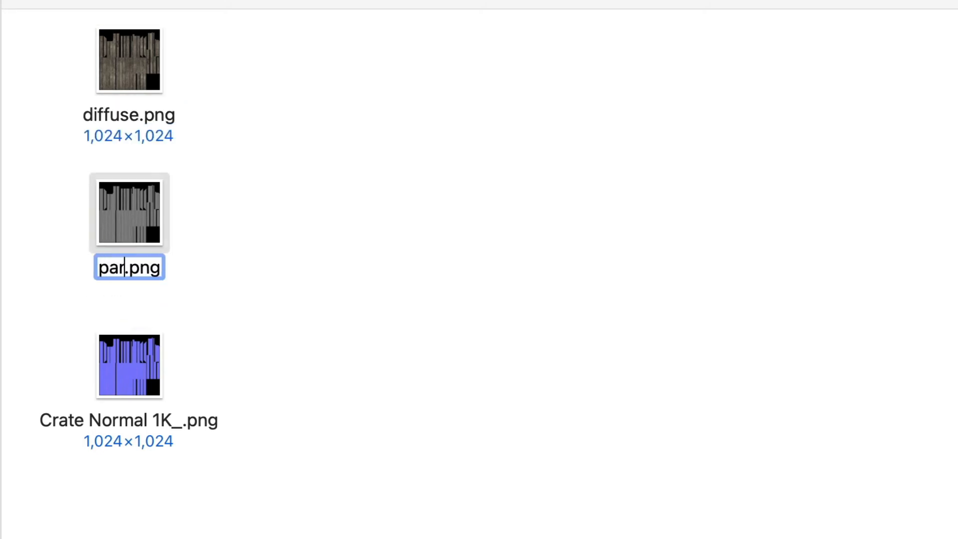
{"action": "type", "text": "ers"}
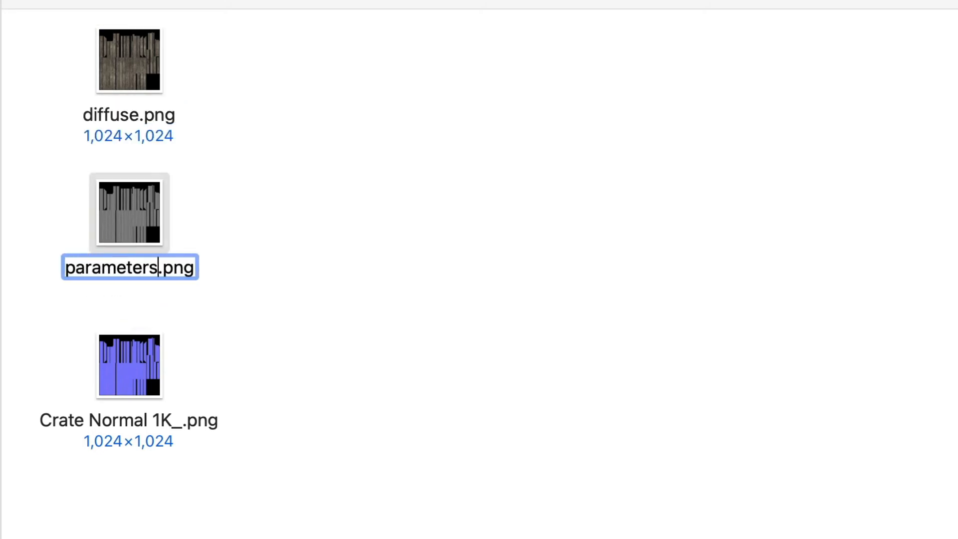
- Rename the baked file Crate Normal 1K_.png as normal.png
{"action": "left_click", "coordinate": [108, 418]}
{"action": "left_click", "coordinate": [108, 418]}
{"action": "type", "text": "nor"}
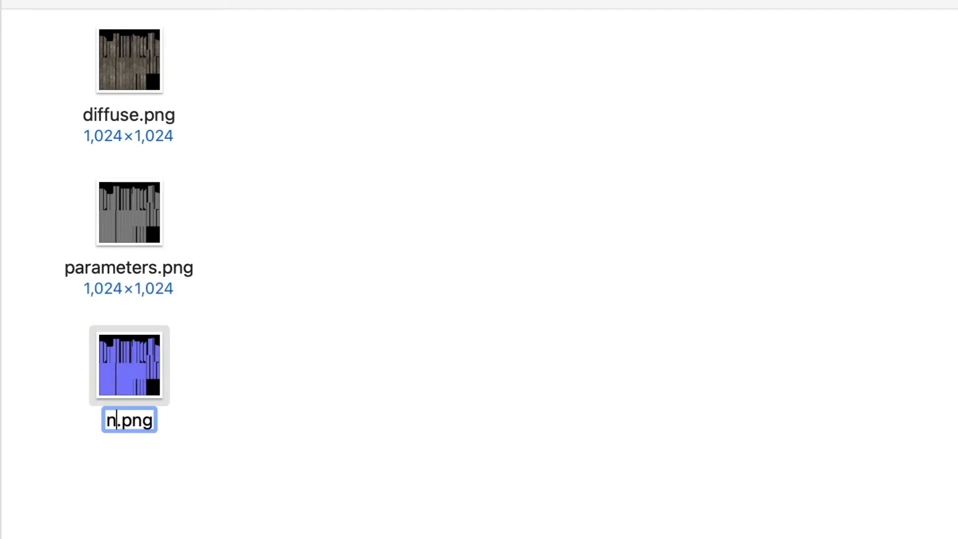
{"action": "type", "text": "mal"}
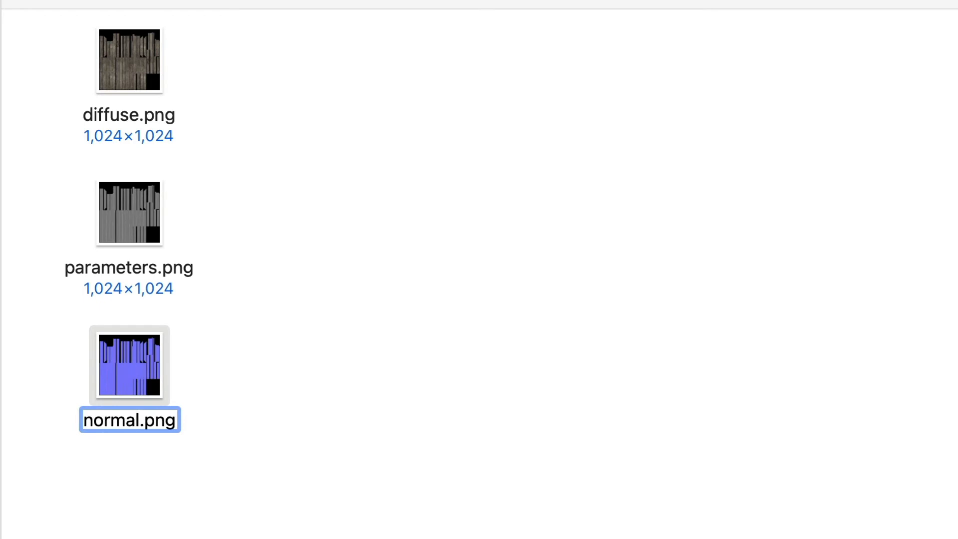
{"action": "left_click", "coordinate": [243, 348]}
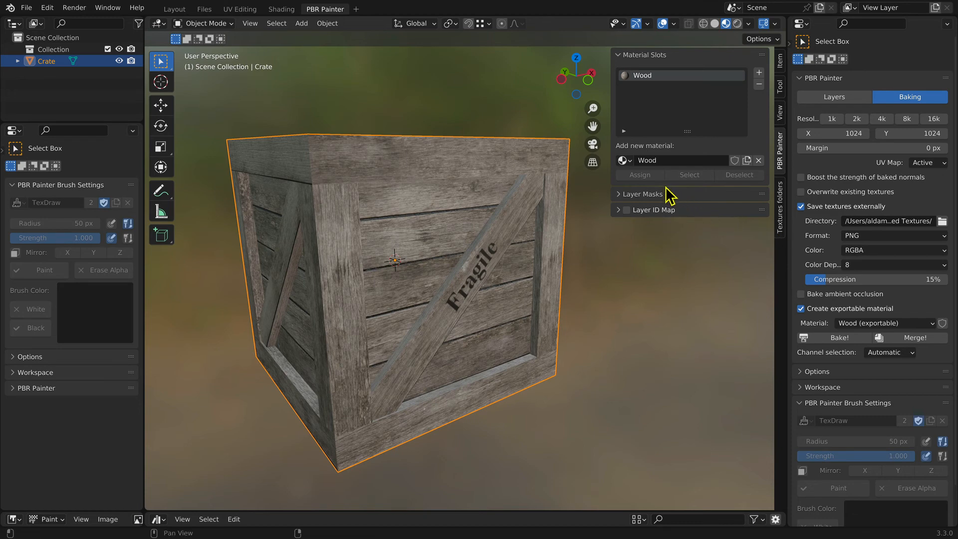
- In Blender, assign the Wood (exportable) material to the crate and show its node tree in the Shading workspace
{"action": "left_click", "coordinate": [623, 161]}
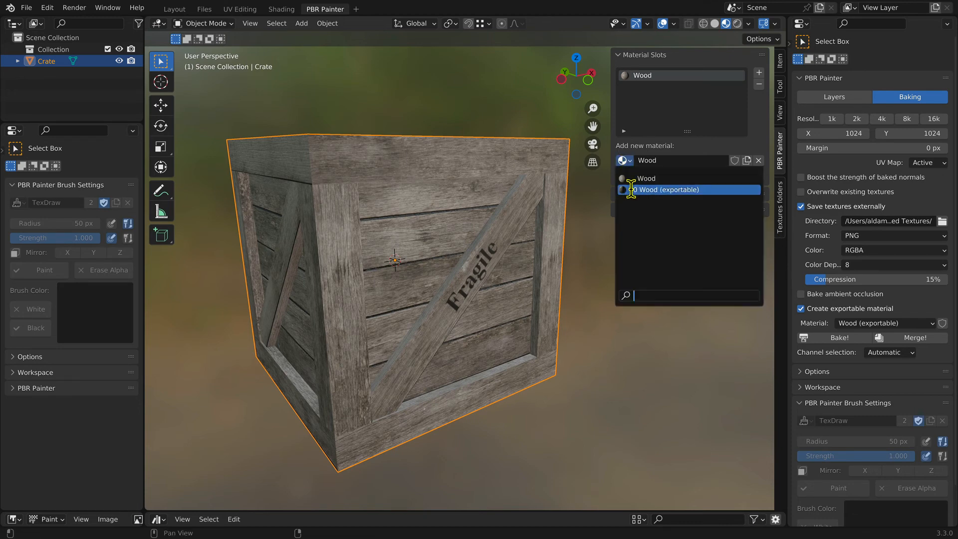
{"action": "left_click", "coordinate": [712, 190]}
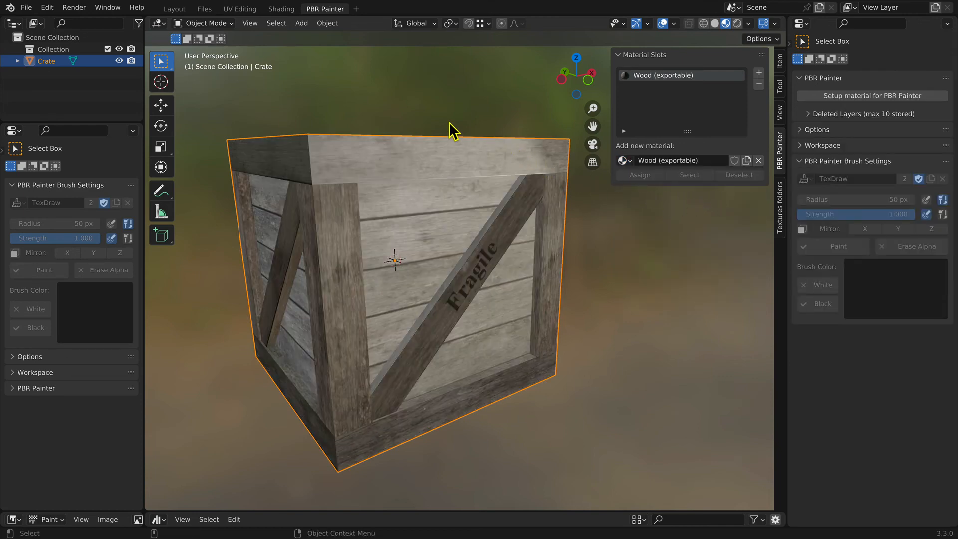
{"action": "left_click", "coordinate": [282, 9]}
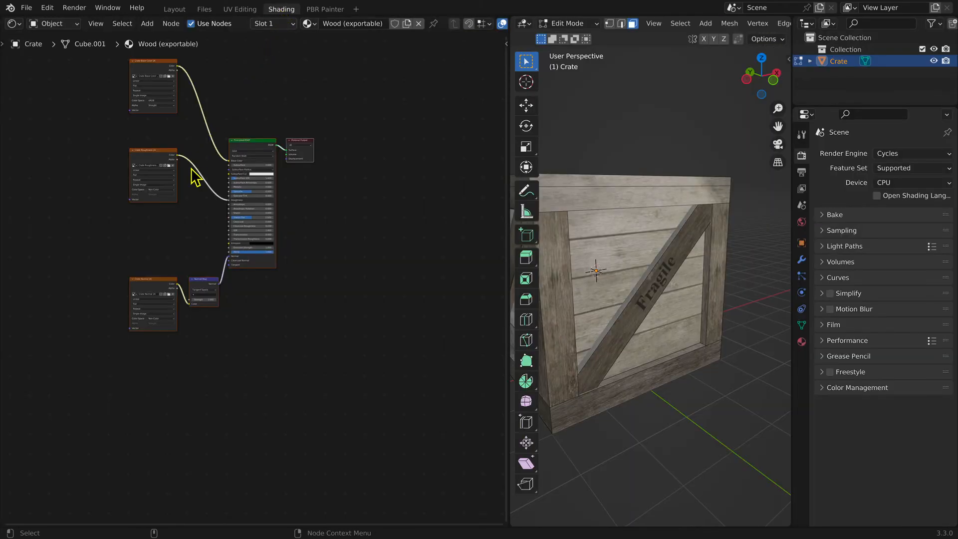
- Move the normal texture and Normal Map nodes vertically up and the base color texture node down, closing the gaps around the roughness node
{"action": "left_click_drag", "start_coordinate": [100, 270], "coordinate": [224, 341]}
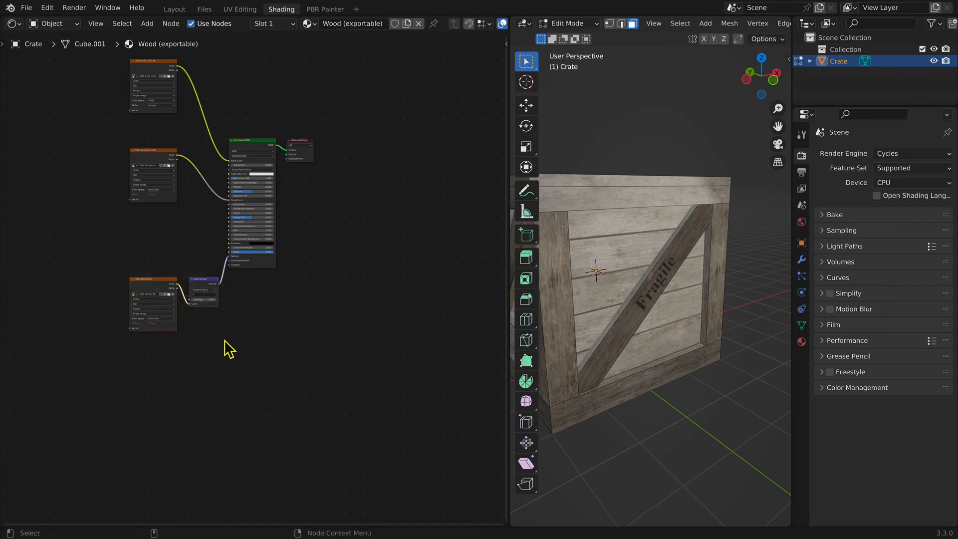
{"action": "key", "text": "g"}
{"action": "key", "text": "y"}
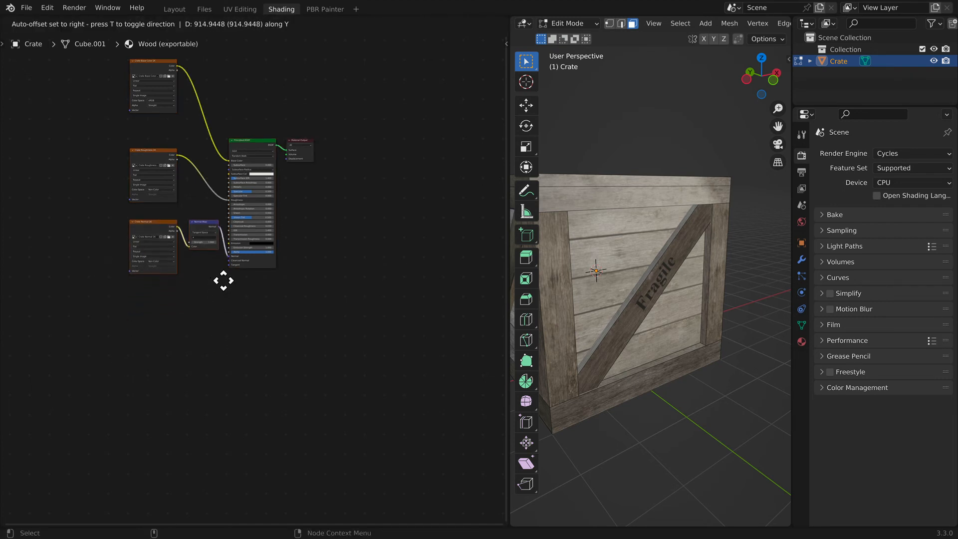
{"action": "left_click", "coordinate": [223, 273]}
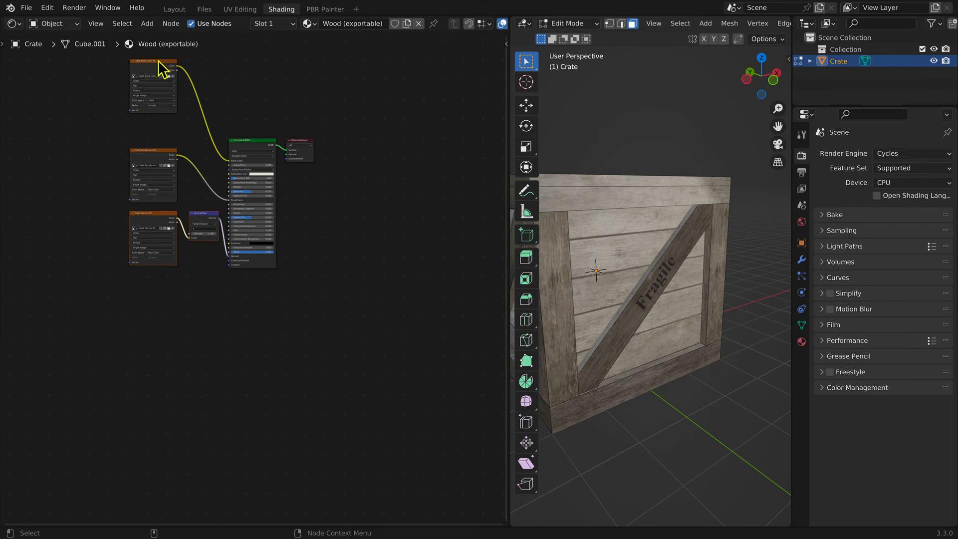
{"action": "key", "text": "g"}
{"action": "key", "text": "y"}
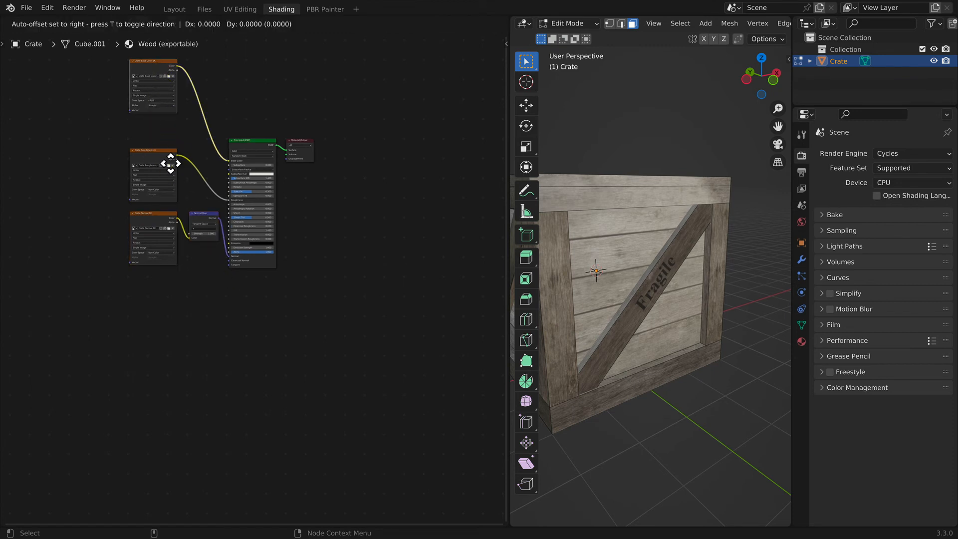
{"action": "left_click", "coordinate": [173, 199]}
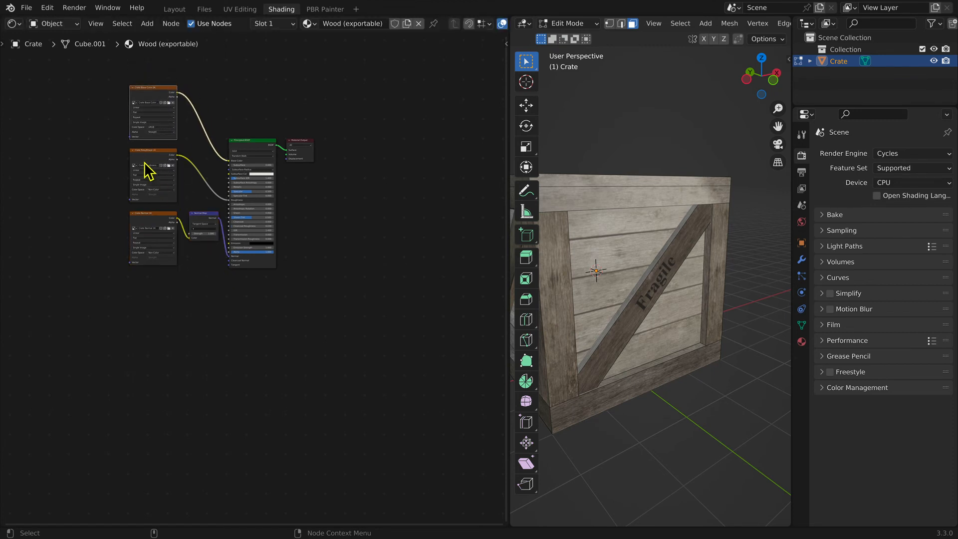
- Move the three texture nodes and the Normal Map node together vertically down beside the Principled BSDF
{"action": "left_click_drag", "start_coordinate": [75, 64], "coordinate": [226, 294]}
{"action": "key", "text": "g"}
{"action": "key", "text": "y"}
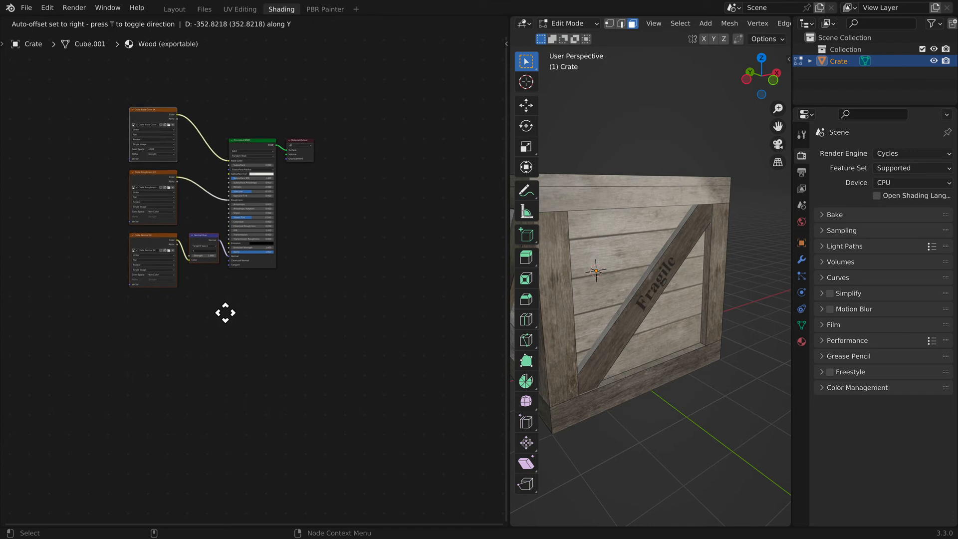
{"action": "left_click", "coordinate": [225, 315]}
{"action": "scroll", "coordinate": [199, 203], "scroll_direction": "up", "scroll_amount": 3}
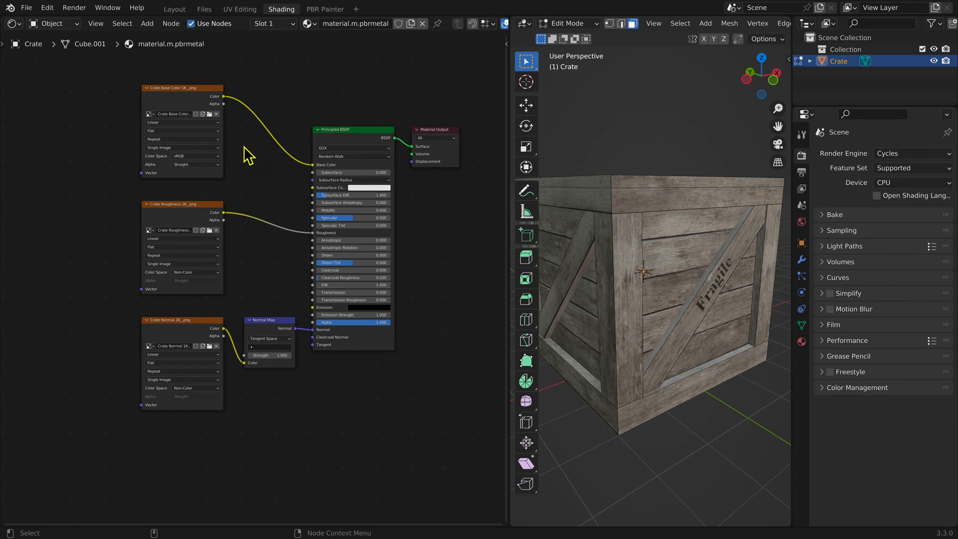
- Replace the base color node's image with diffuse.png from the Texture Files folder on the Desktop
{"action": "left_click", "coordinate": [216, 114]}
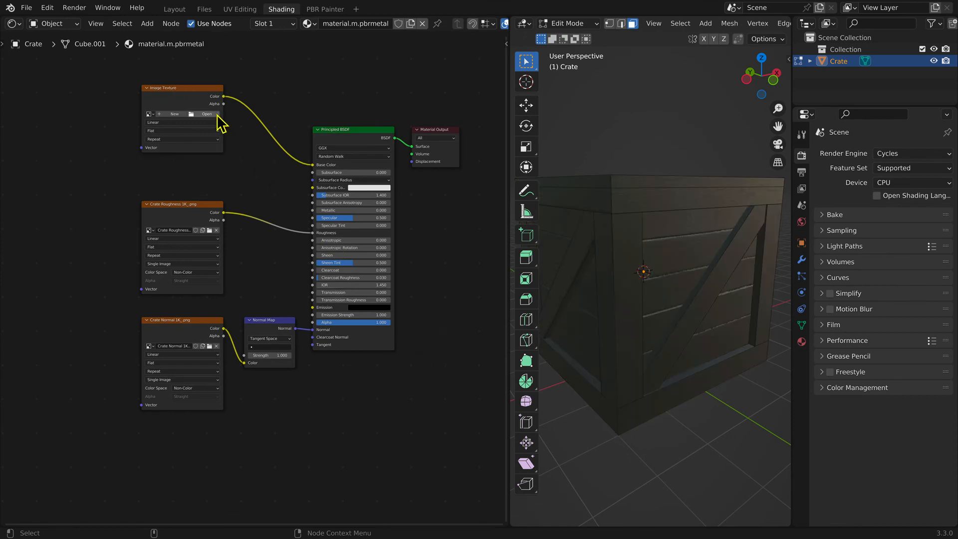
{"action": "left_click", "coordinate": [206, 114]}
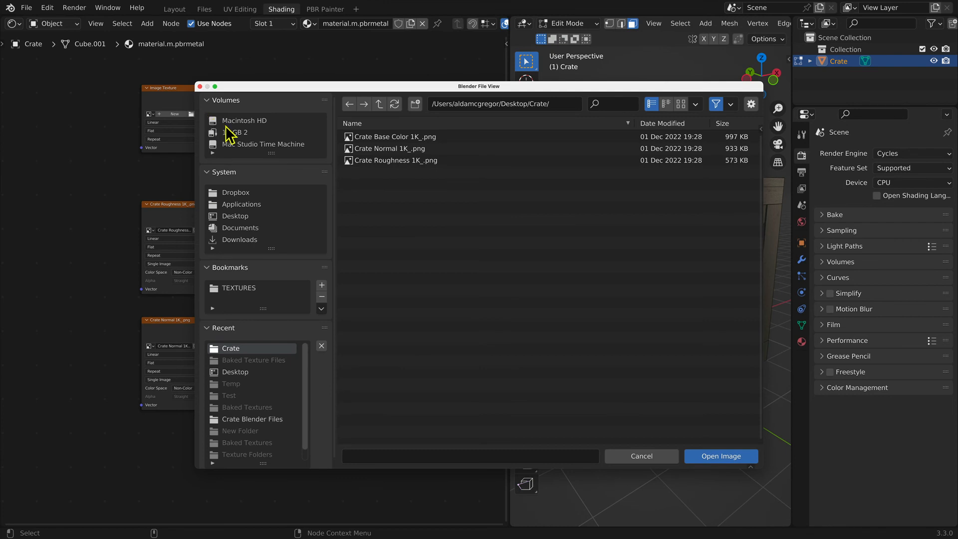
{"action": "left_click", "coordinate": [264, 220]}
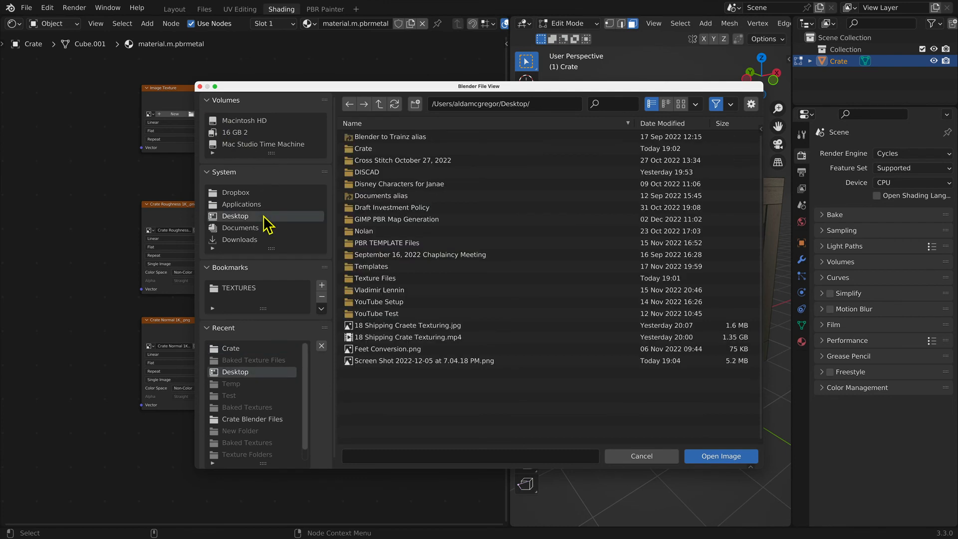
{"action": "left_click", "coordinate": [394, 279]}
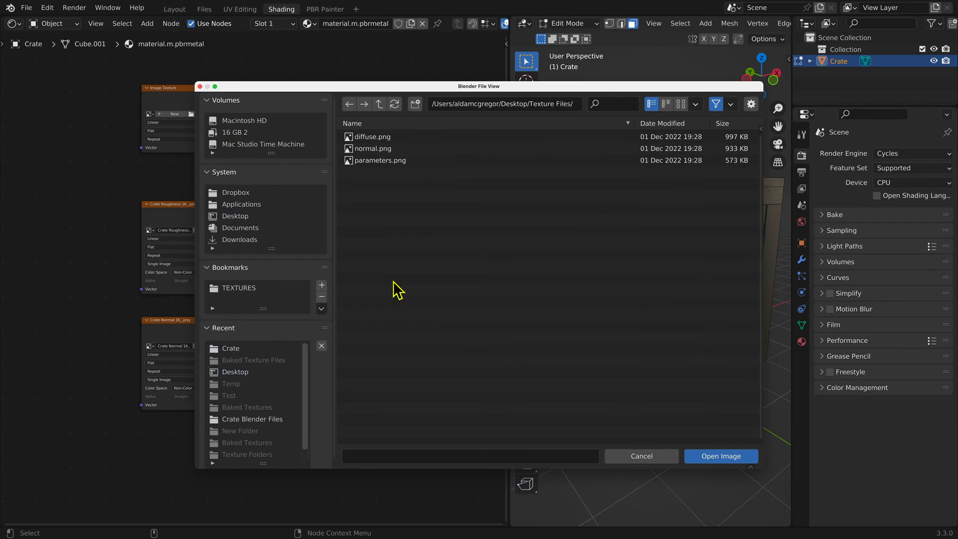
{"action": "left_click", "coordinate": [369, 137]}
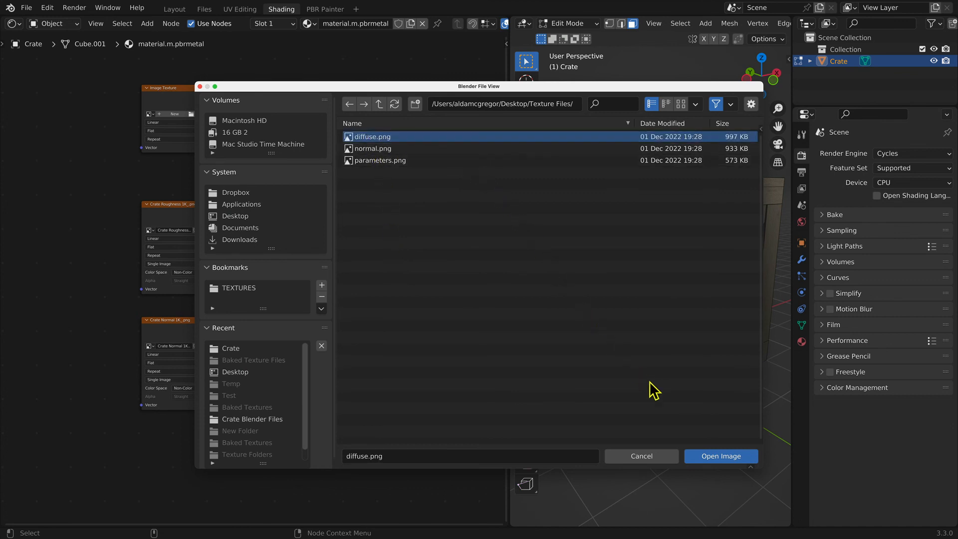
{"action": "left_click", "coordinate": [693, 457]}
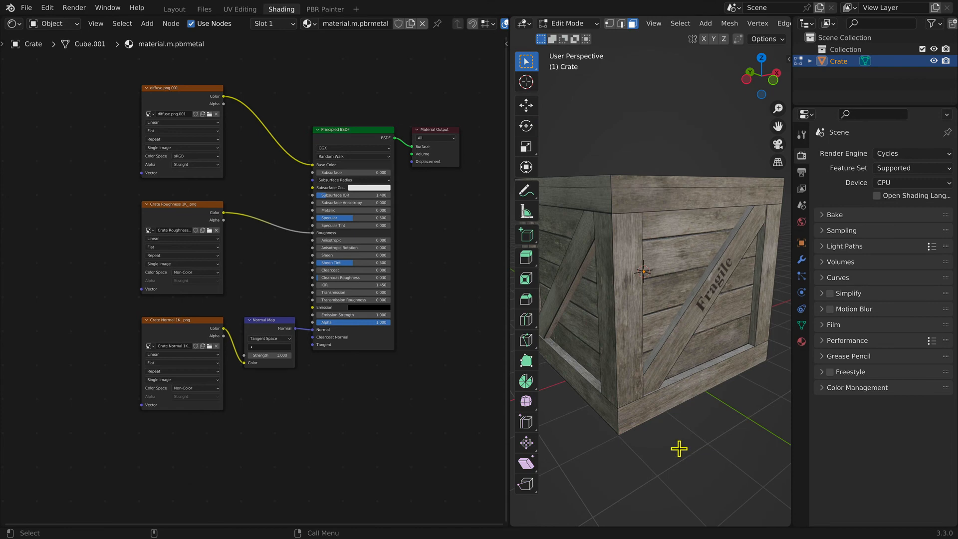
- Replace the roughness texture node's image with parameters.png from the Texture Files folder on the Desktop
{"action": "left_click", "coordinate": [216, 230]}
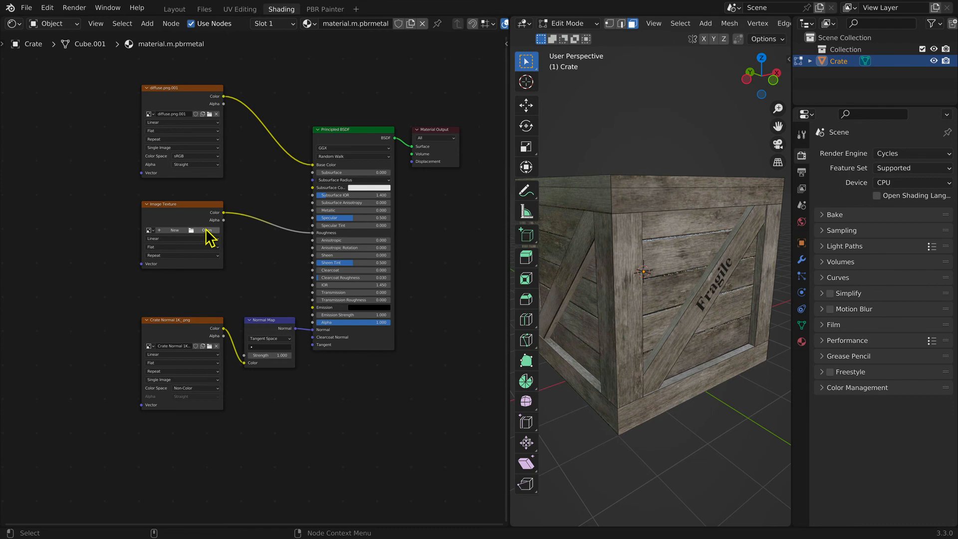
{"action": "left_click", "coordinate": [207, 230]}
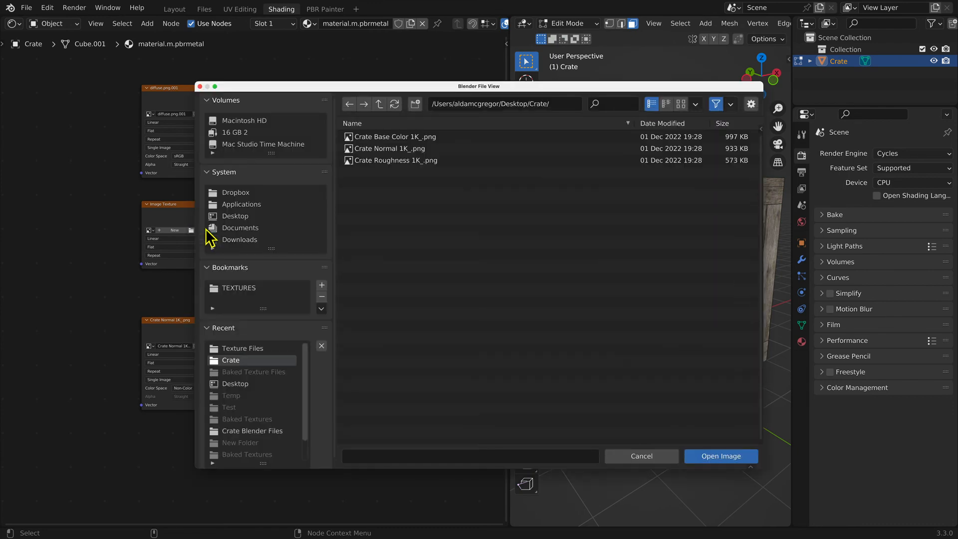
{"action": "left_click", "coordinate": [262, 348]}
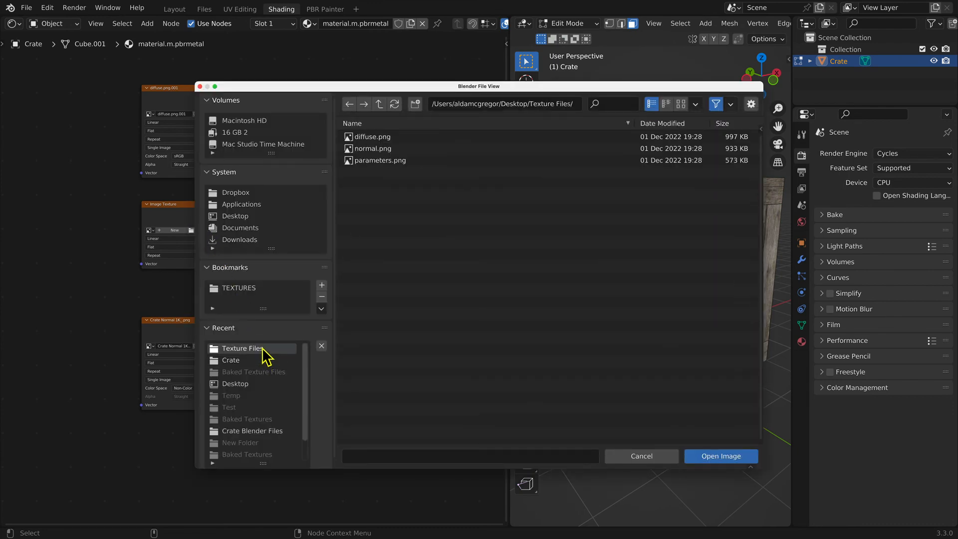
{"action": "left_click", "coordinate": [384, 162]}
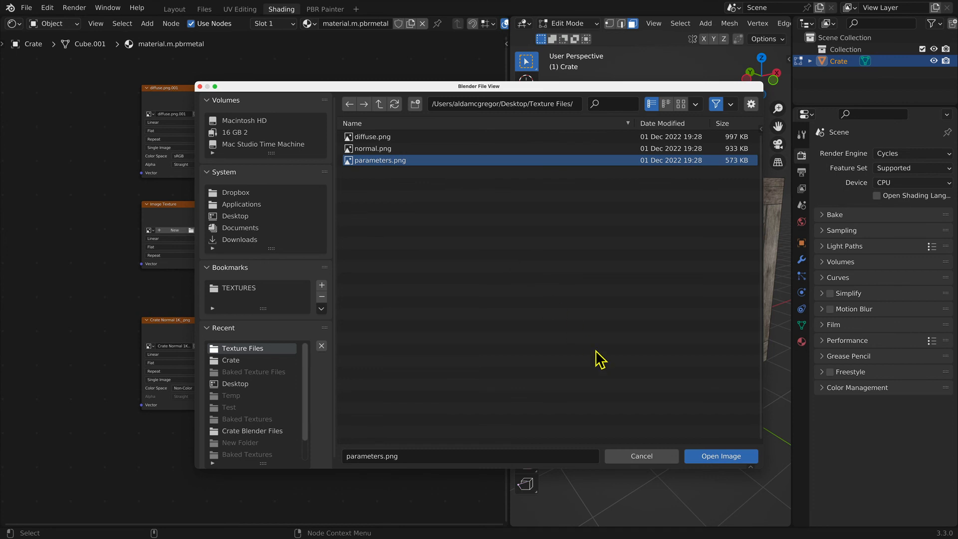
{"action": "left_click", "coordinate": [691, 456]}
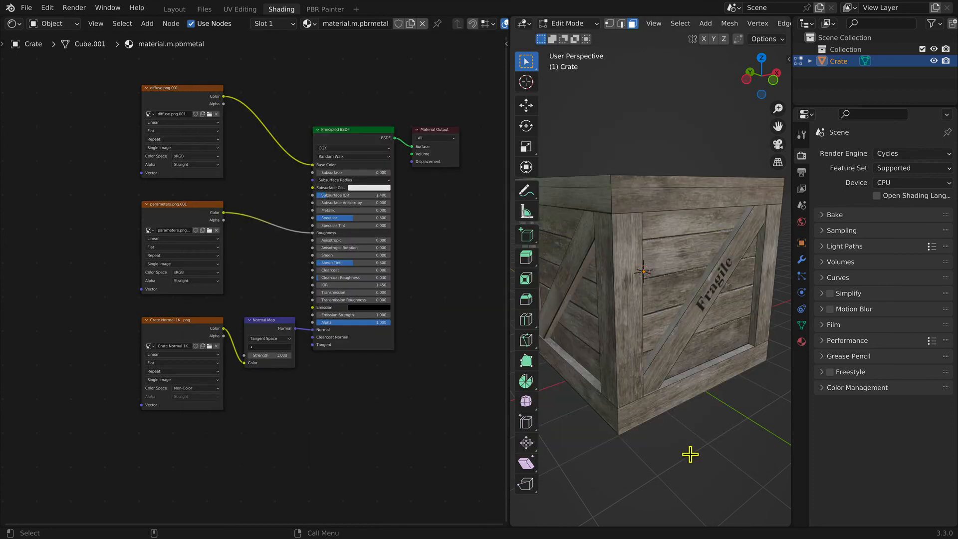
- Replace the normal texture node's image with normal.png from the Texture Files folder
{"action": "left_click", "coordinate": [216, 345]}
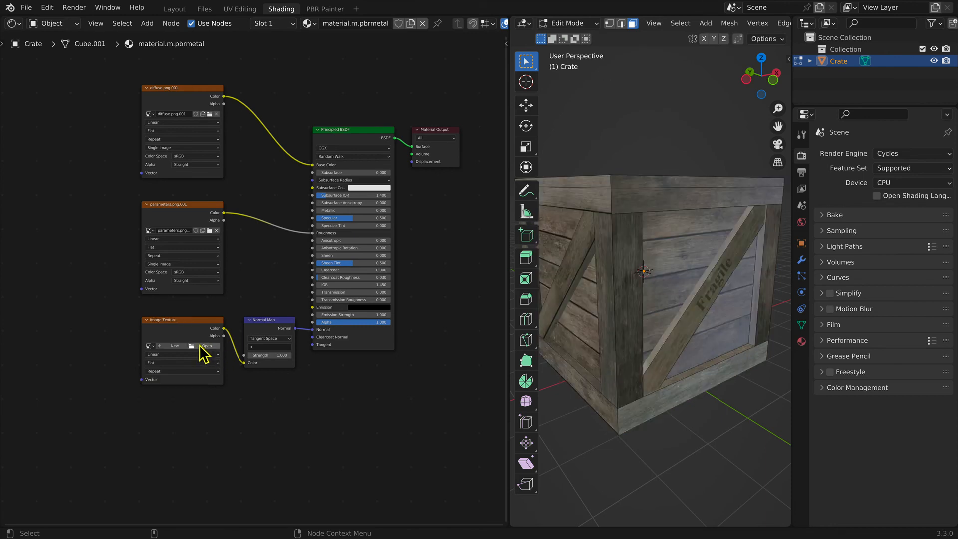
{"action": "left_click", "coordinate": [201, 346]}
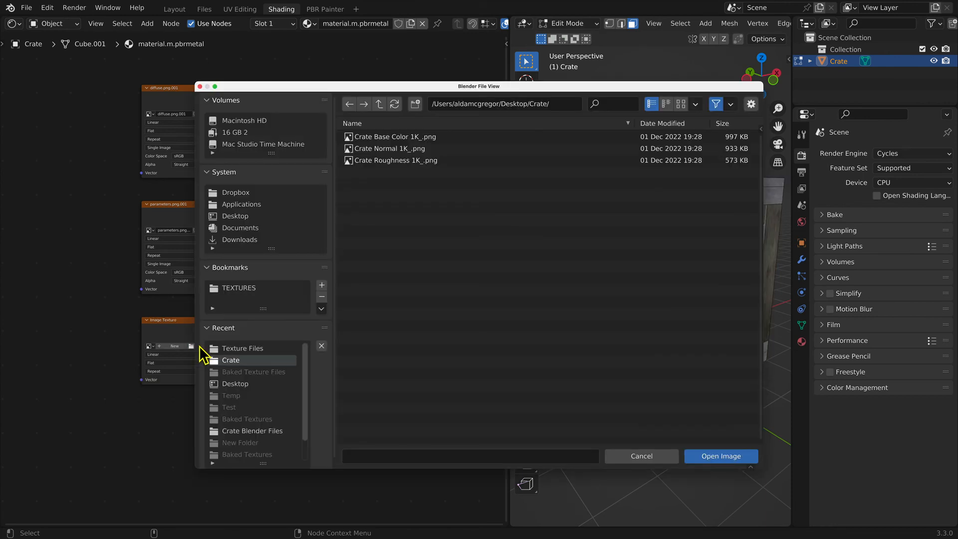
{"action": "left_click", "coordinate": [244, 349]}
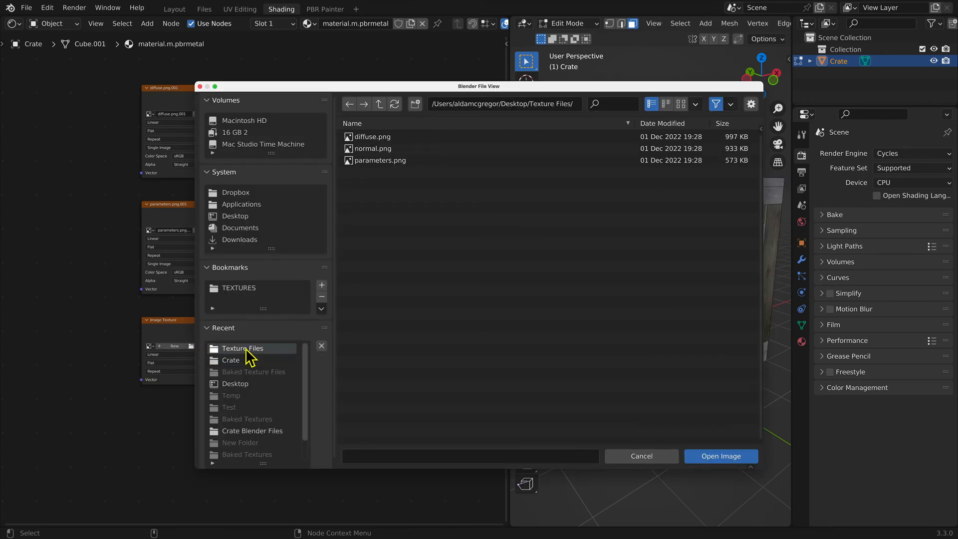
{"action": "left_click", "coordinate": [371, 149]}
{"action": "left_click", "coordinate": [710, 457]}
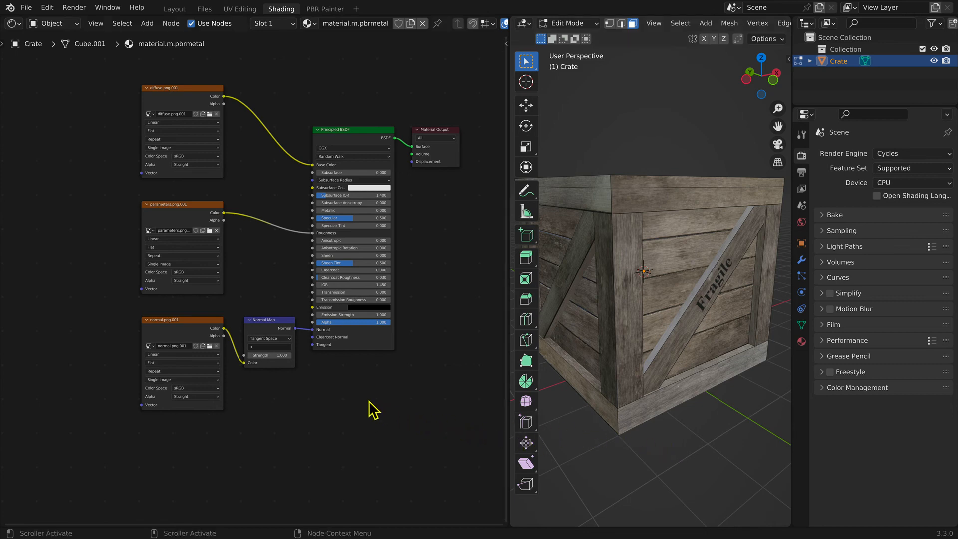
- Set the color space of the parameters and normal texture nodes to Non-Color
{"action": "left_click", "coordinate": [202, 273]}
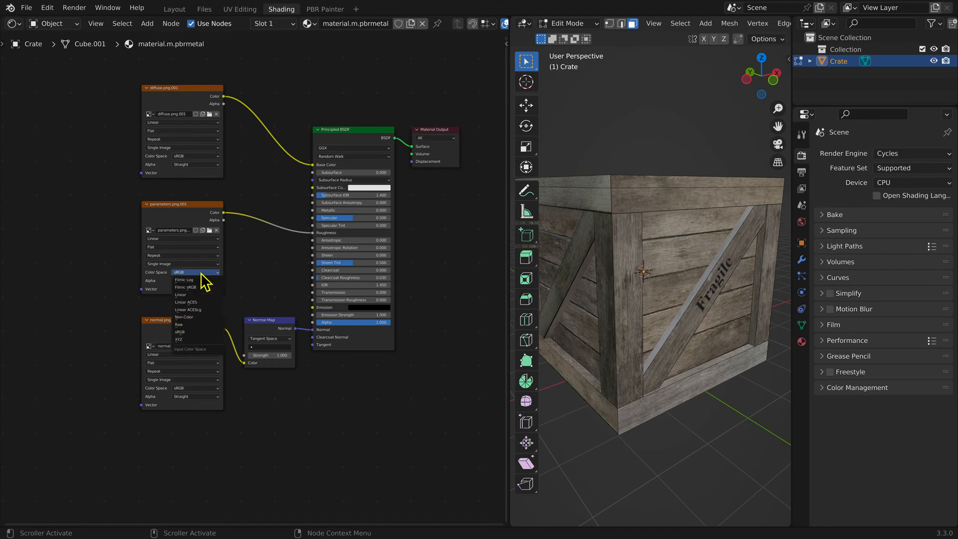
{"action": "left_click", "coordinate": [202, 316]}
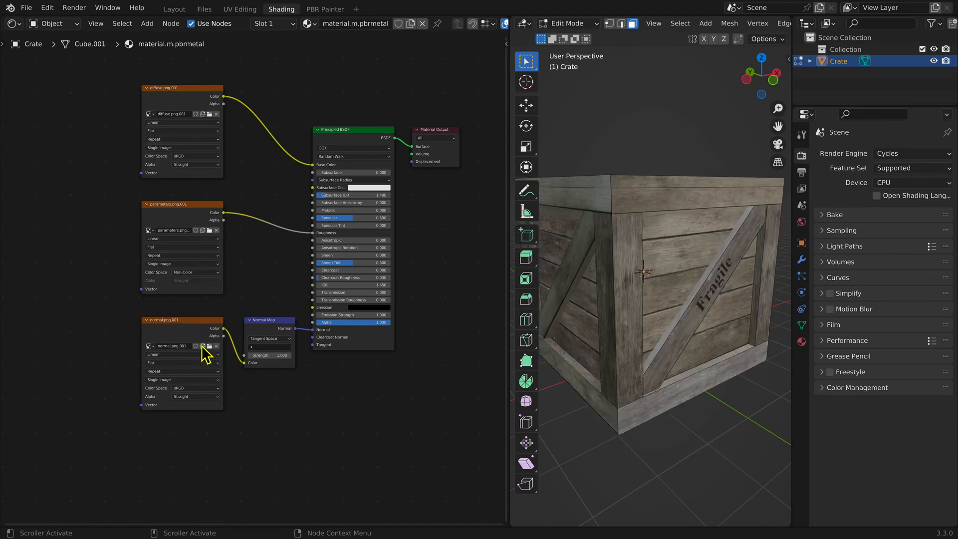
{"action": "left_click", "coordinate": [205, 389]}
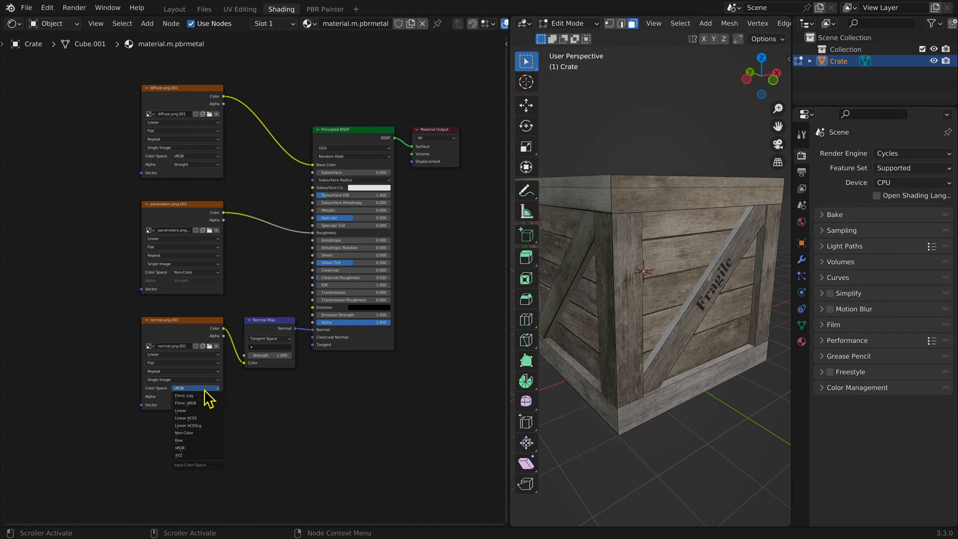
{"action": "left_click", "coordinate": [208, 432]}
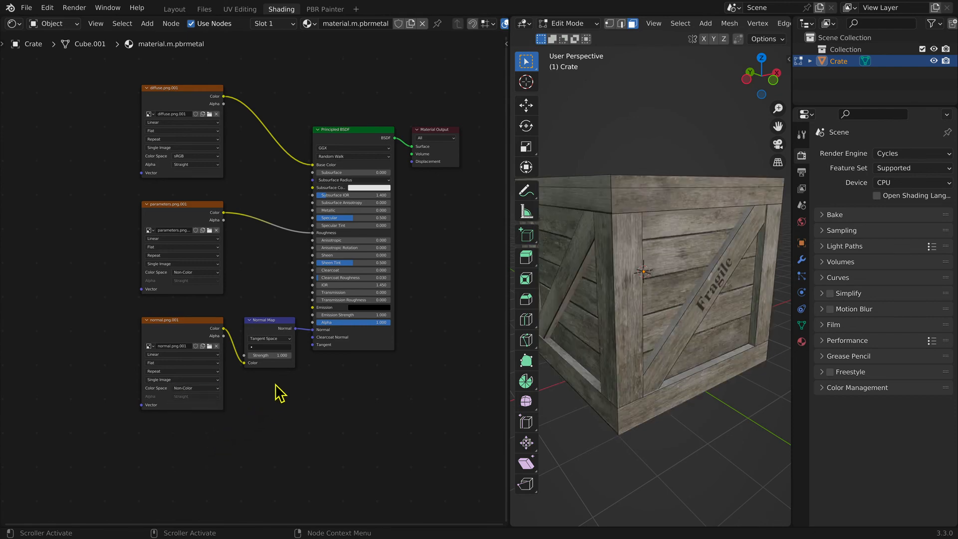
- Set the Normal Map node's strength to 2.5
{"action": "left_click", "coordinate": [278, 355]}
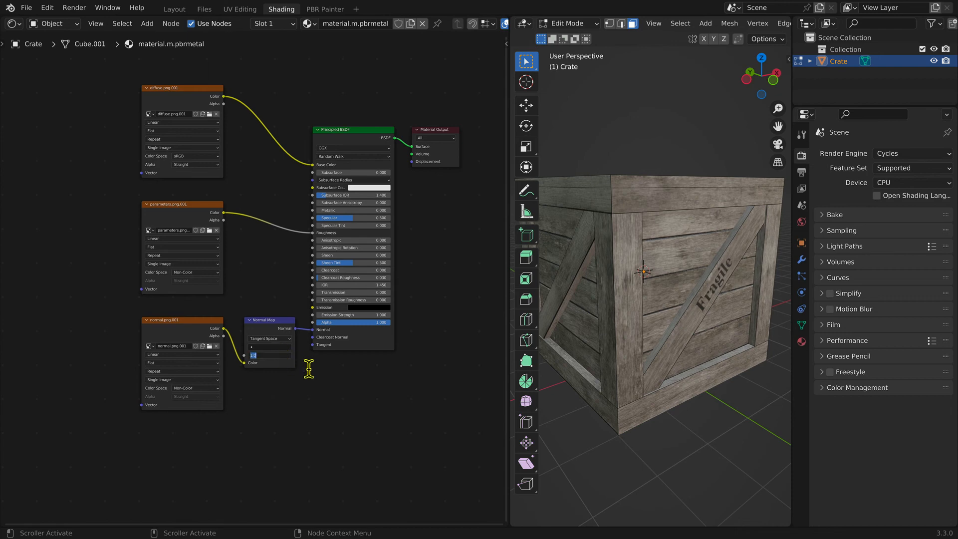
{"action": "type", "text": "2.5"}
{"action": "key", "text": "Return"}
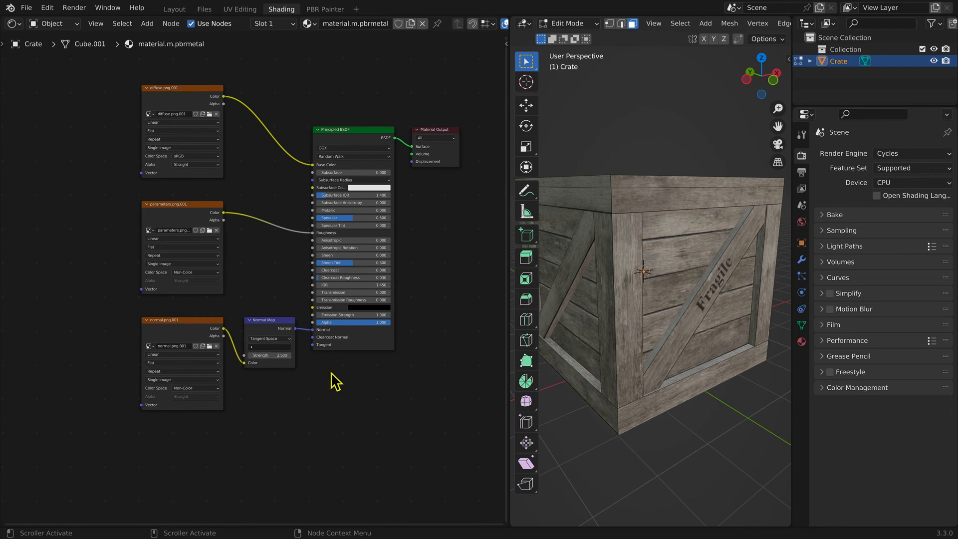
{"action": "key", "text": "shift"}
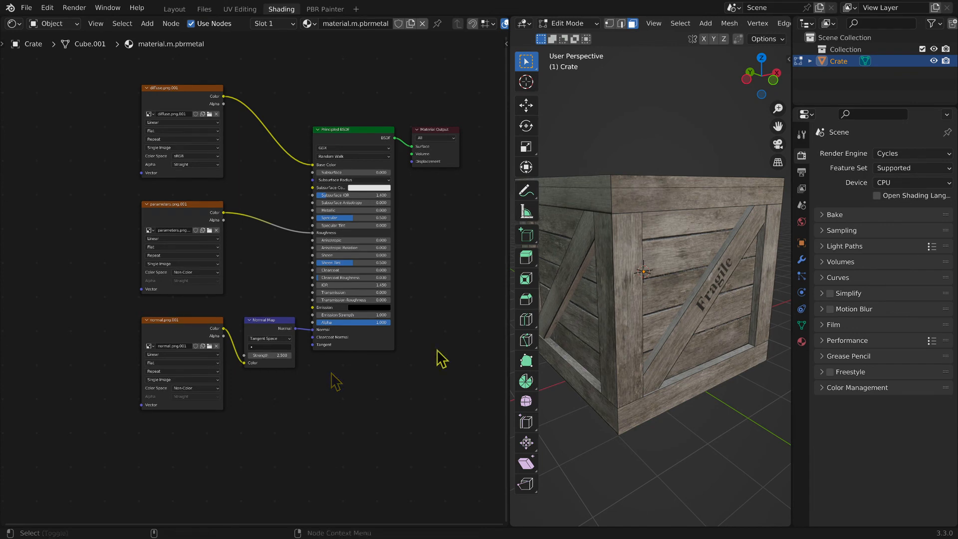
- Save the project under the incremented name Crate09.blend in the Crate folder on the Desktop
{"action": "left_click", "coordinate": [28, 8]}
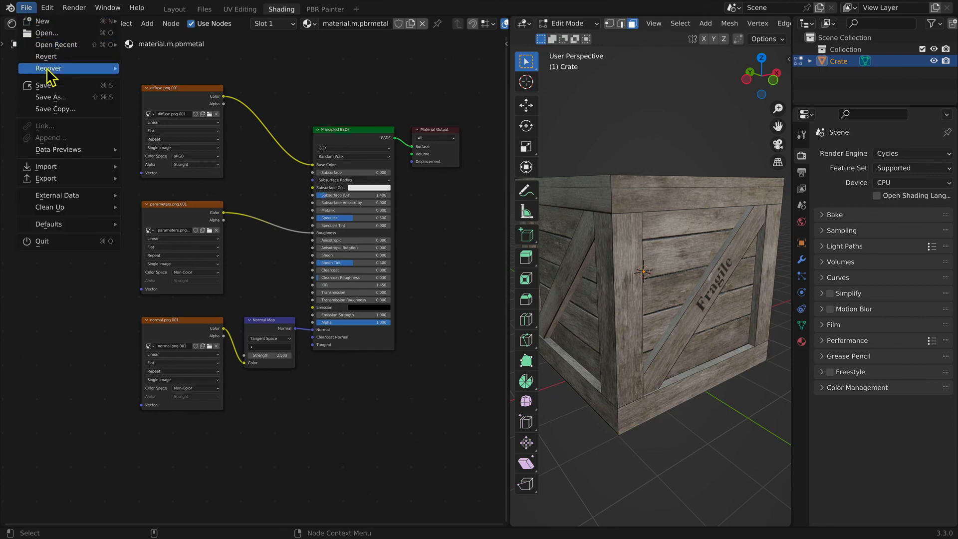
{"action": "left_click", "coordinate": [69, 98]}
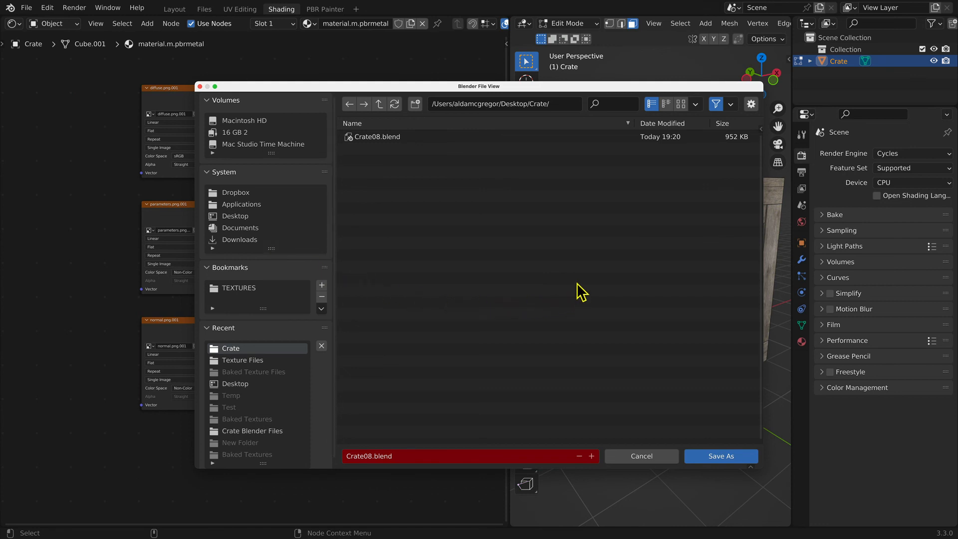
{"action": "key", "text": "KP_Add"}
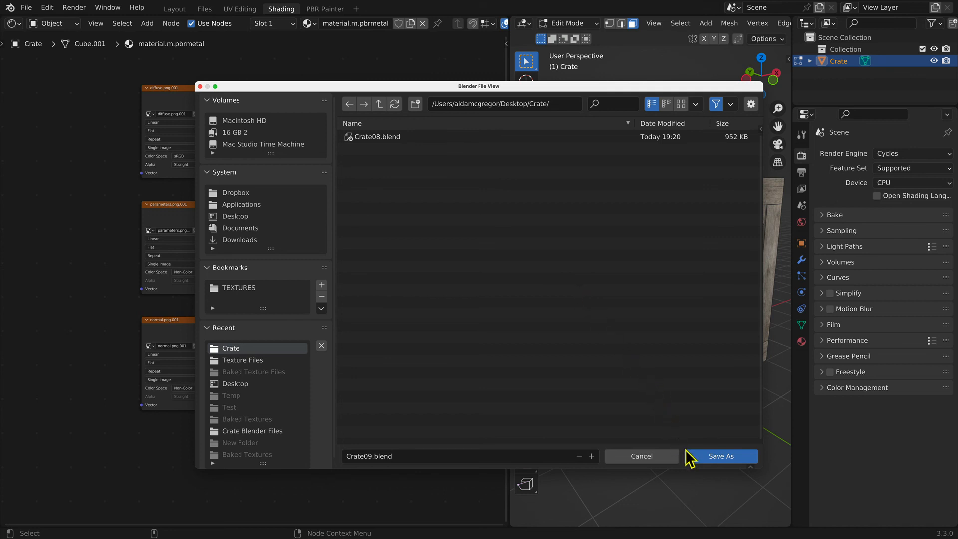
{"action": "left_click", "coordinate": [695, 462]}
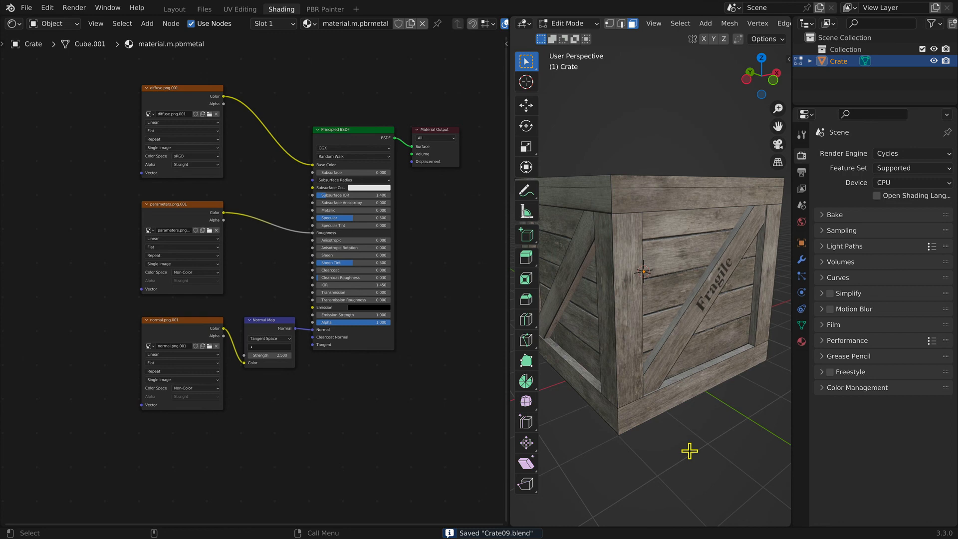
{"action": "key", "text": "ctrl"}
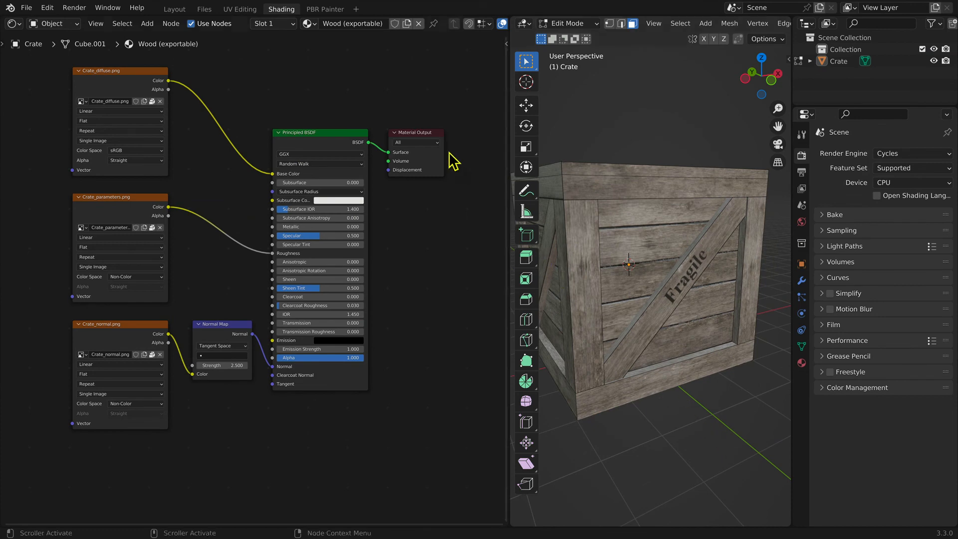
- In the PBR Painter workspace, rename the crate's Wood (exportable) material to wood.m.pbrmetal
{"action": "left_click", "coordinate": [338, 11]}
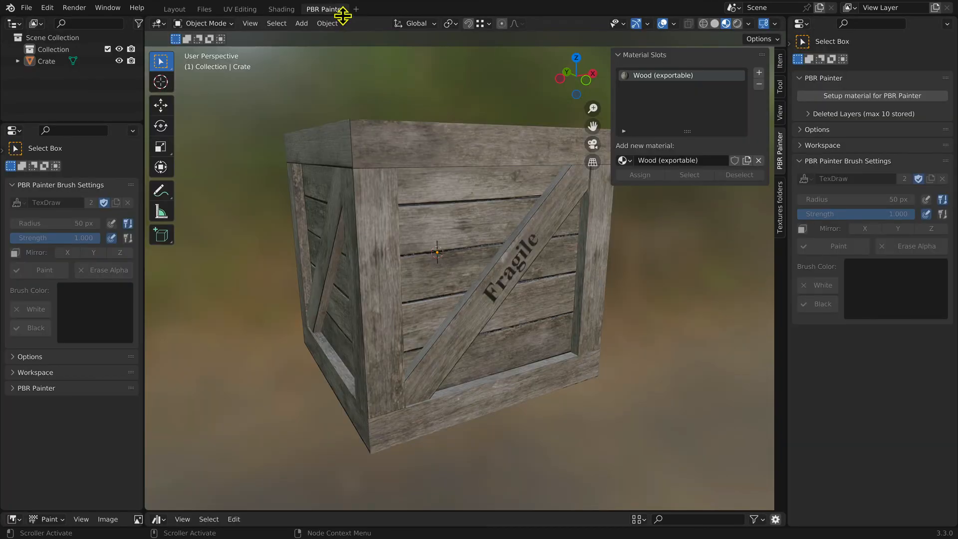
{"action": "left_click", "coordinate": [705, 159]}
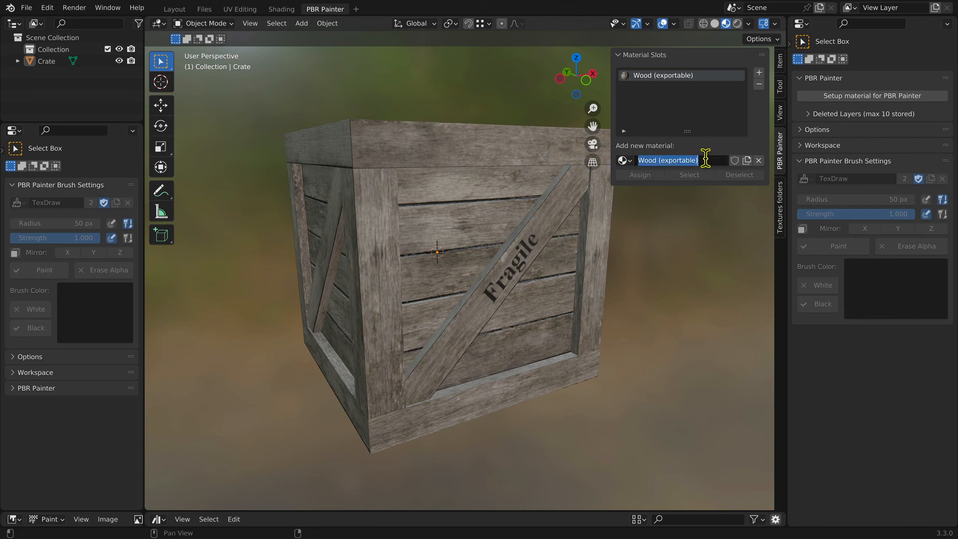
{"action": "type", "text": "wood"}
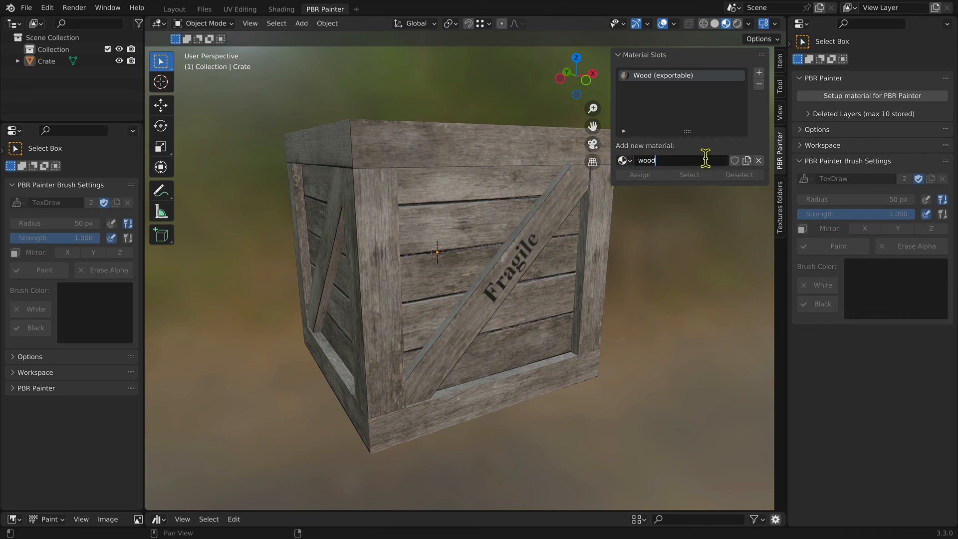
{"action": "type", "text": ".m.pbrmetal"}
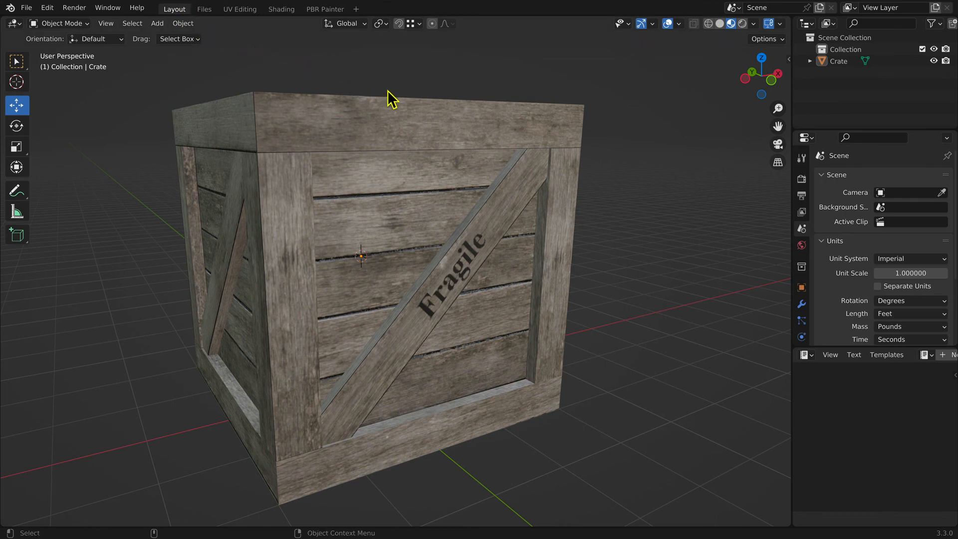
- Select the Crate object and start an FBX export limited to selected objects and the Mesh object type
{"action": "left_click", "coordinate": [846, 62]}
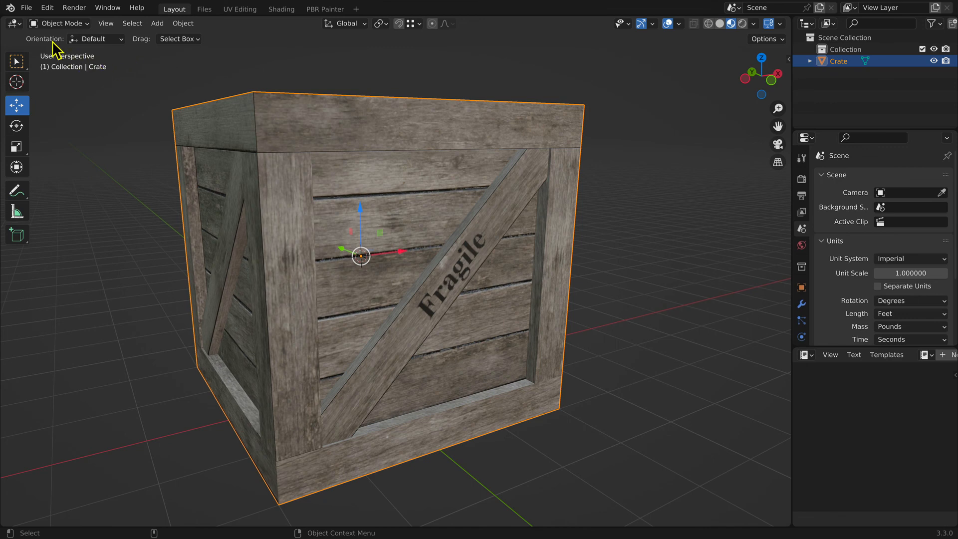
{"action": "left_click", "coordinate": [26, 8]}
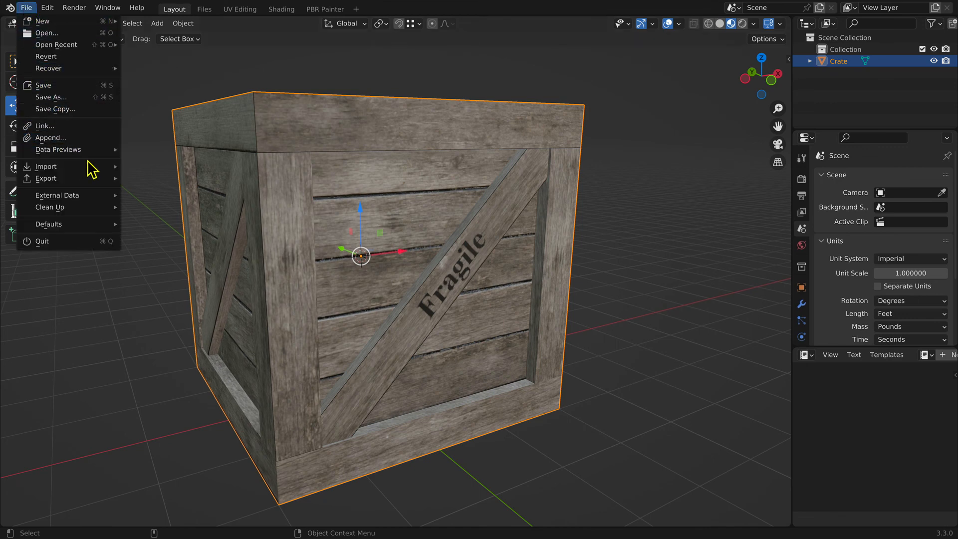
{"action": "mouse_move", "coordinate": [85, 182]}
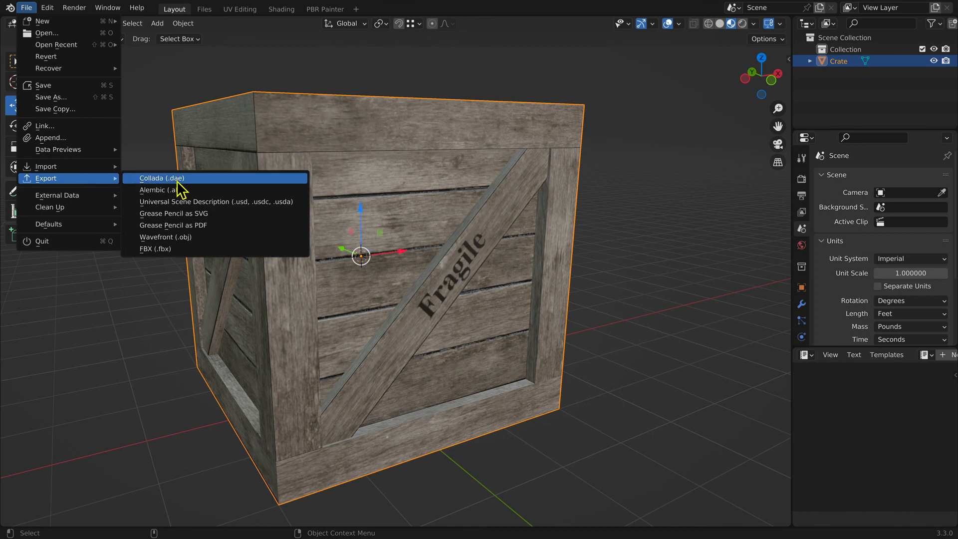
{"action": "left_click", "coordinate": [255, 250]}
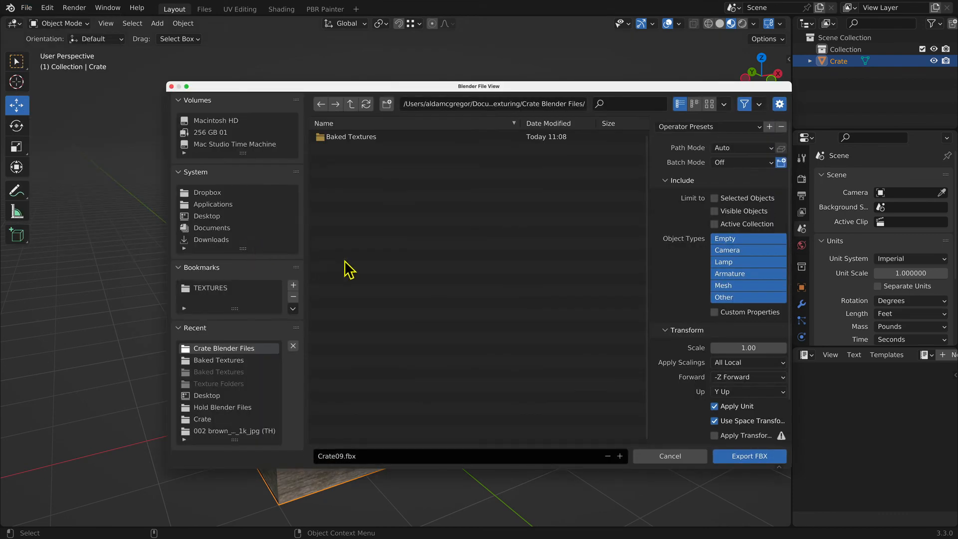
{"action": "left_click", "coordinate": [715, 198]}
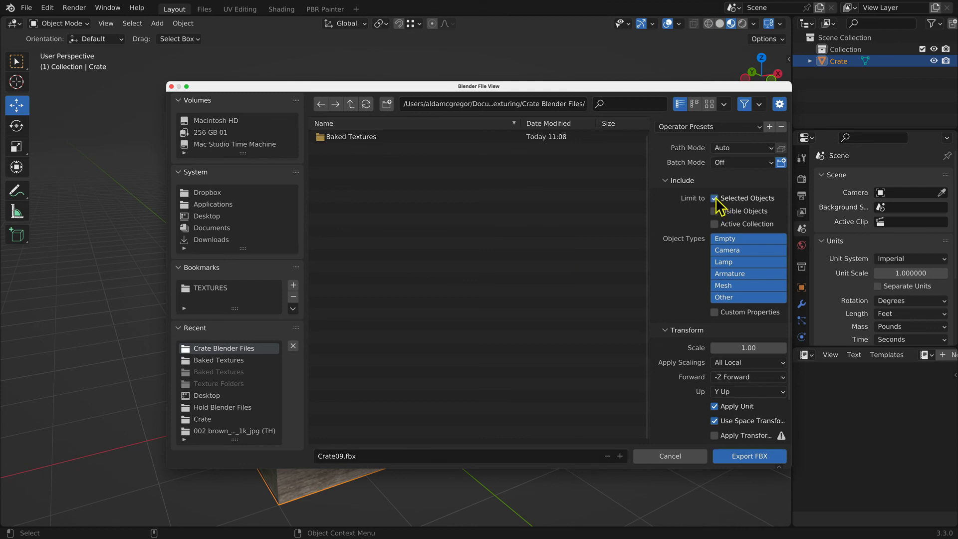
{"action": "left_click", "coordinate": [721, 285]}
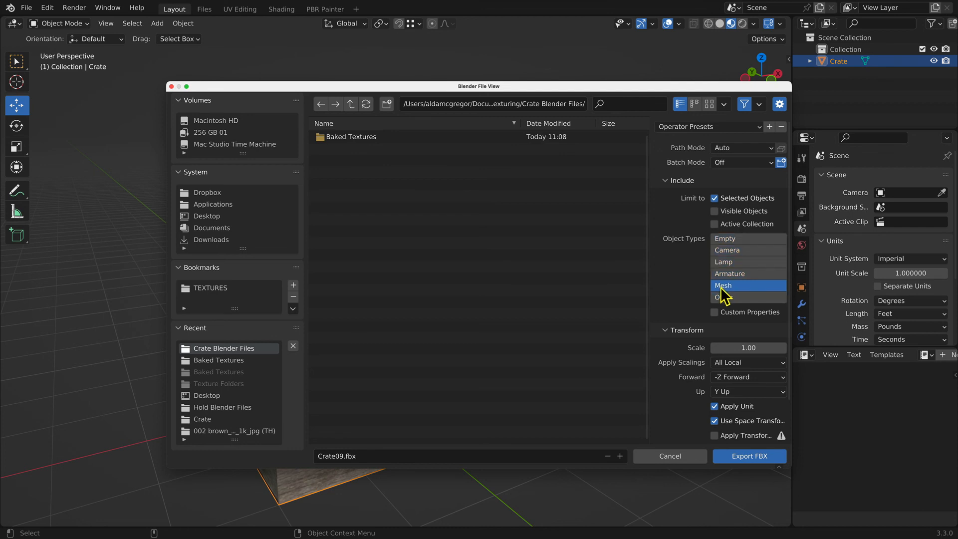
- Set the FBX export's Apply Scalings to FBX All and its forward axis to Y Forward
{"action": "left_click", "coordinate": [729, 364]}
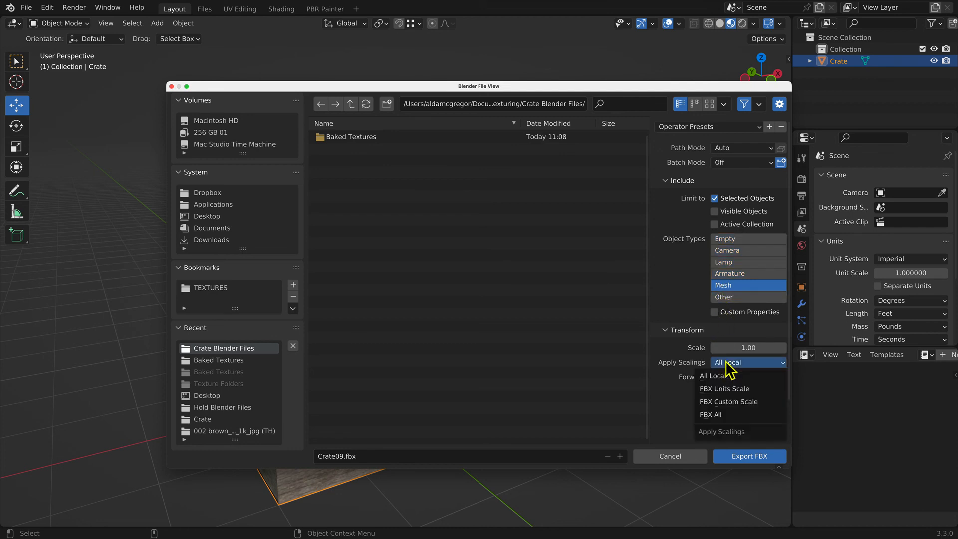
{"action": "left_click", "coordinate": [754, 417]}
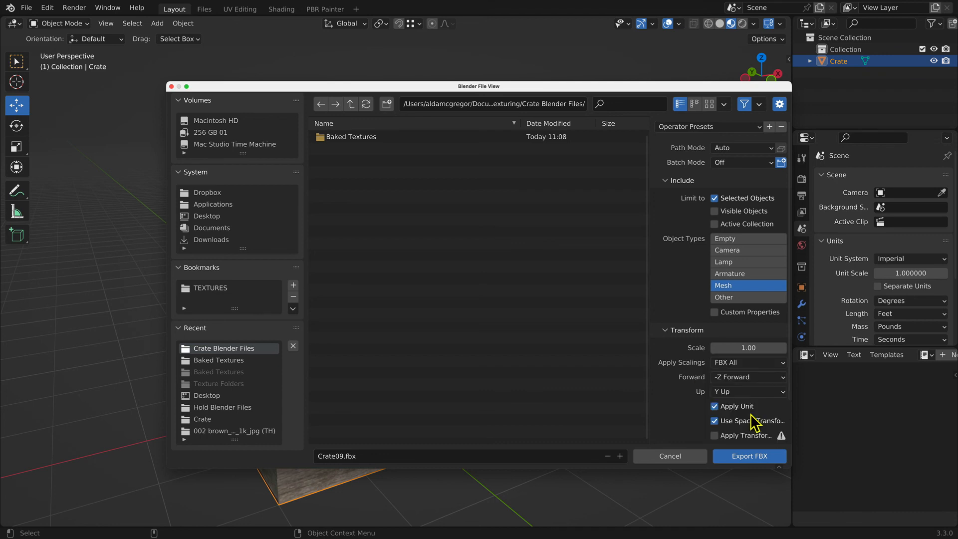
{"action": "left_click", "coordinate": [744, 378]}
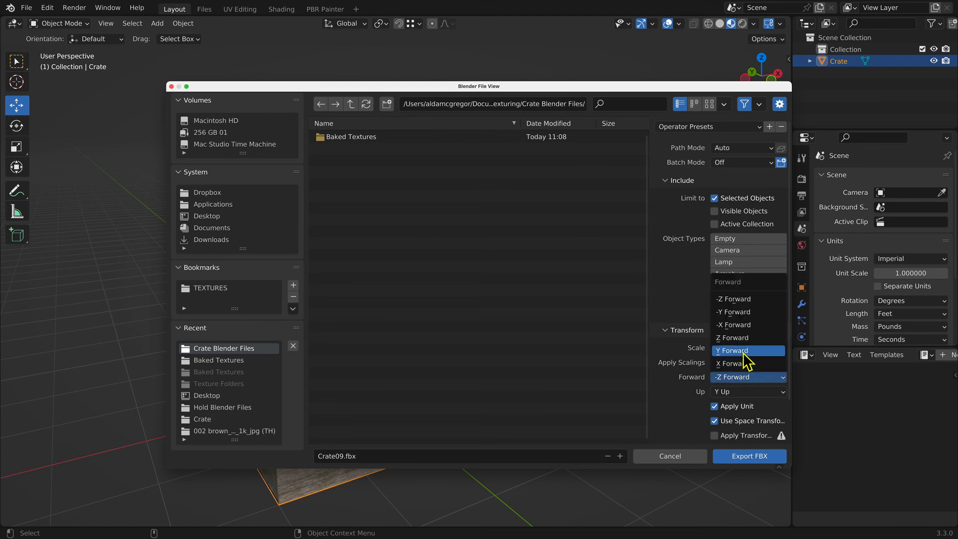
{"action": "left_click", "coordinate": [756, 352]}
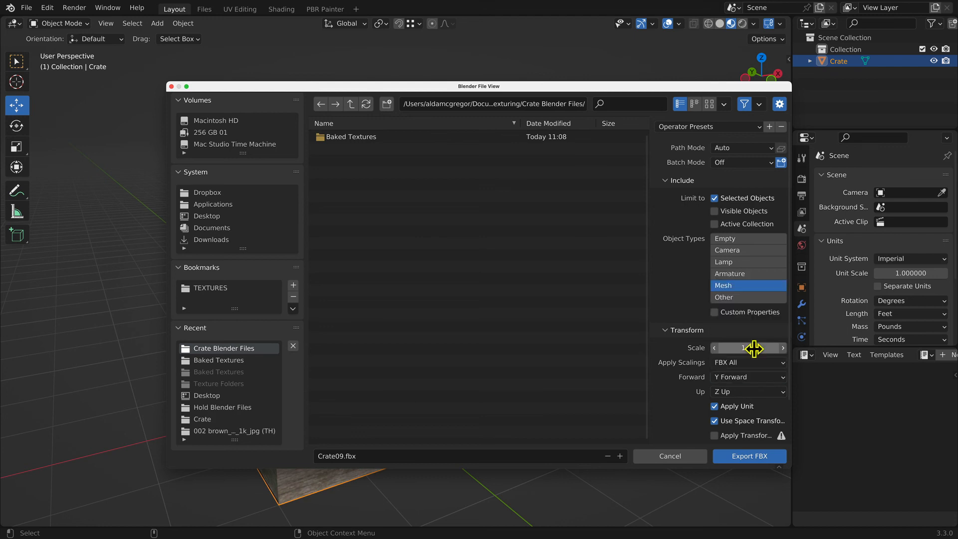
- With Z Up kept as the up axis, save the FBX export settings as an operator preset named Tranz_FBX and export the crate as Crate09.fbx
{"action": "left_click", "coordinate": [748, 394]}
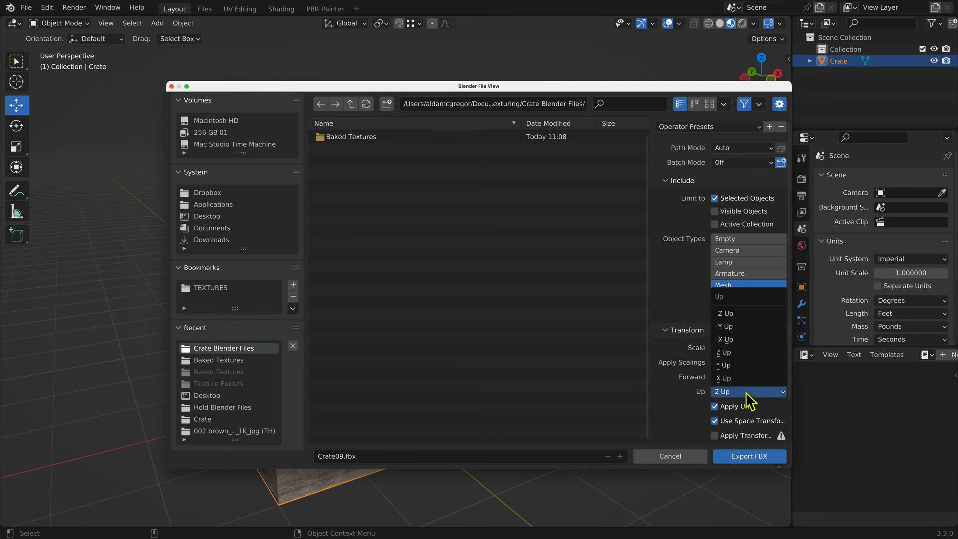
{"action": "left_click", "coordinate": [747, 393]}
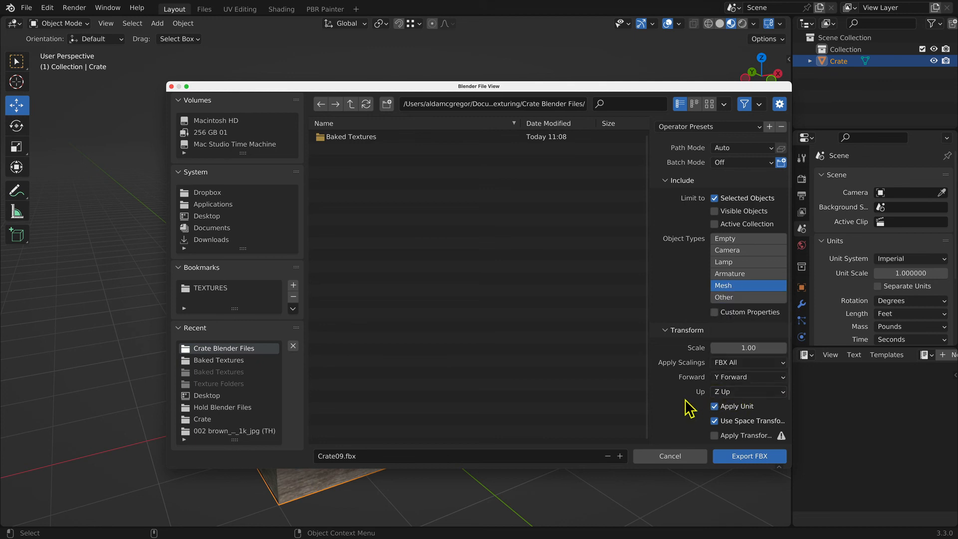
{"action": "left_click", "coordinate": [769, 127]}
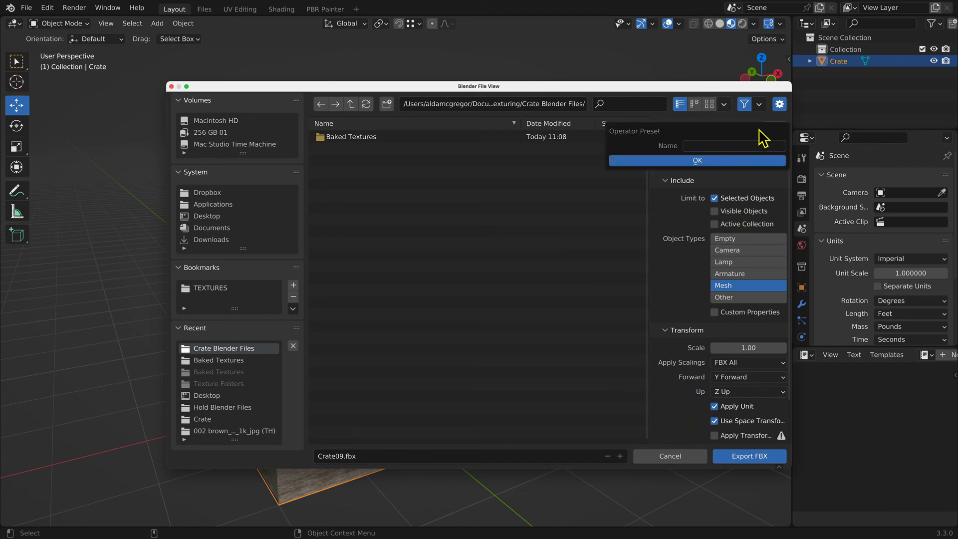
{"action": "left_click", "coordinate": [697, 145]}
{"action": "type", "text": "Tranz FBX"}
{"action": "key", "text": "Left"}
{"action": "key", "text": "Left"}
{"action": "key", "text": "Left"}
{"action": "key", "text": "BackSpace"}
{"action": "type", "text": "_"}
{"action": "key", "text": "Return"}
{"action": "left_click", "coordinate": [727, 160]}
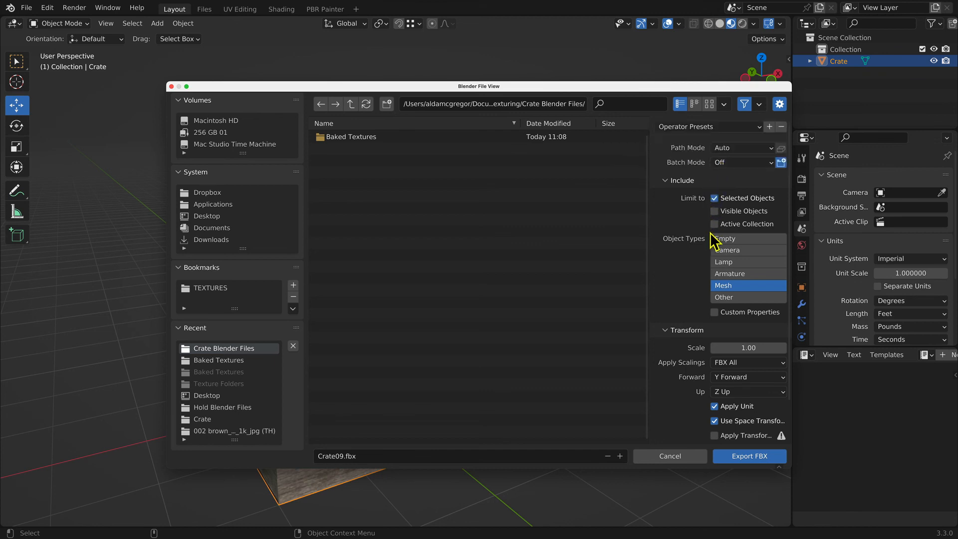
{"action": "left_click", "coordinate": [735, 461]}
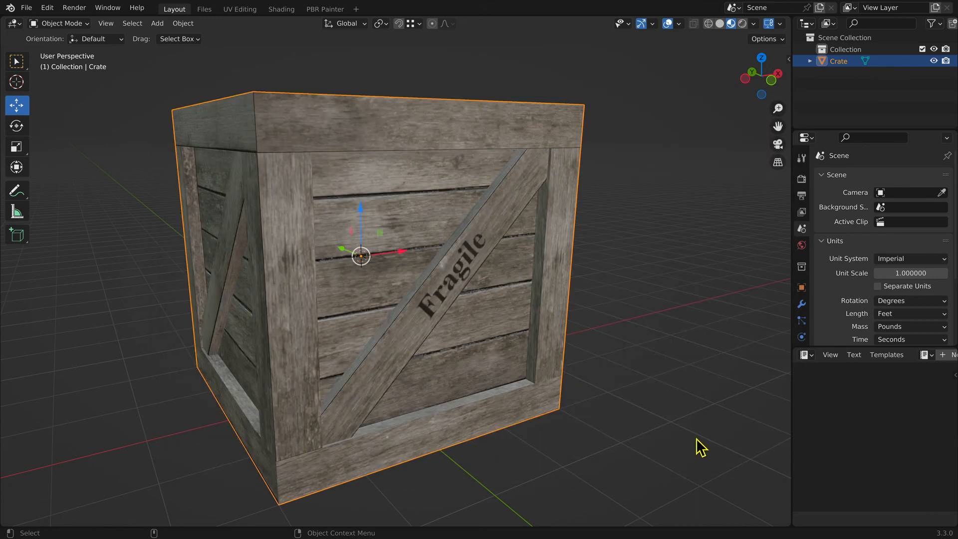
- Quit the program without saving the remaining changes to Crate09.blend
{"action": "key", "text": "ctrl"}
{"action": "key", "text": "ctrl+q"}
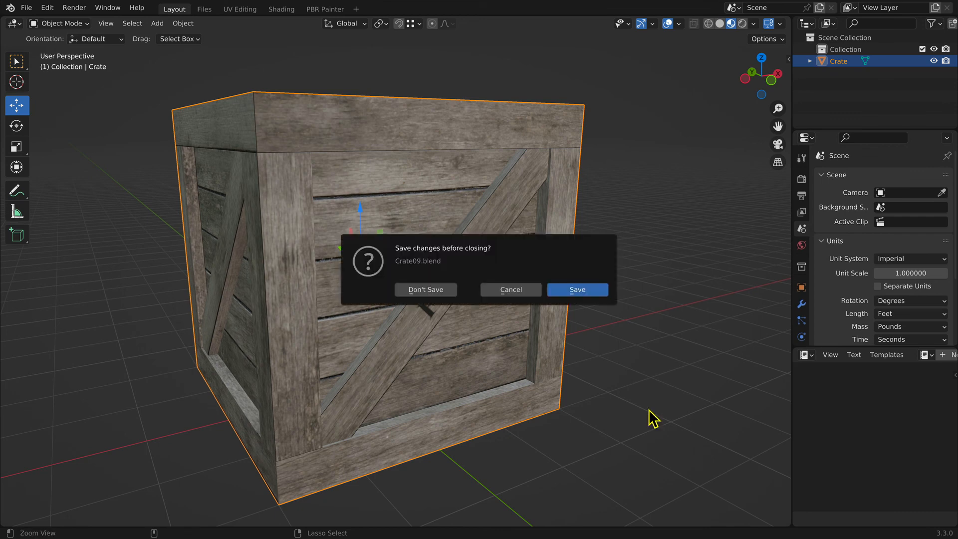
{"action": "left_click", "coordinate": [426, 290]}
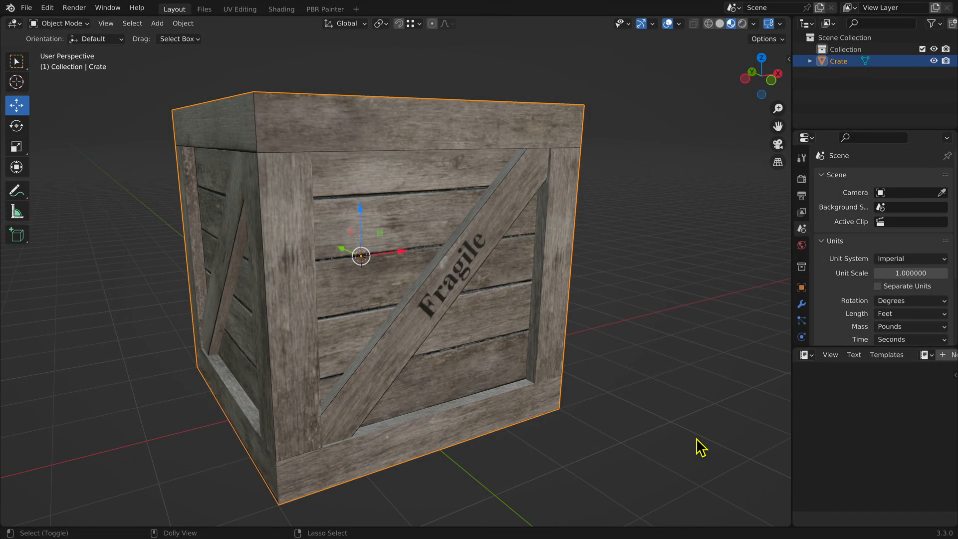